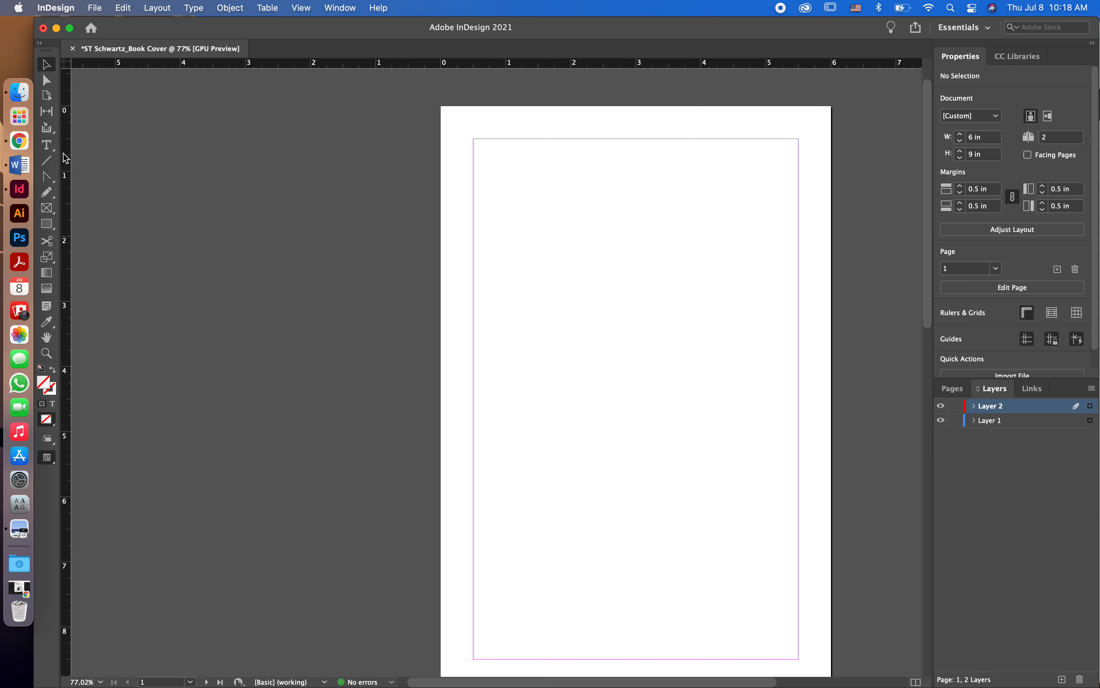
Draw a text frame about 4.48 in wide and 2.38 in high in the upper half of the page.
left_click(49, 146)
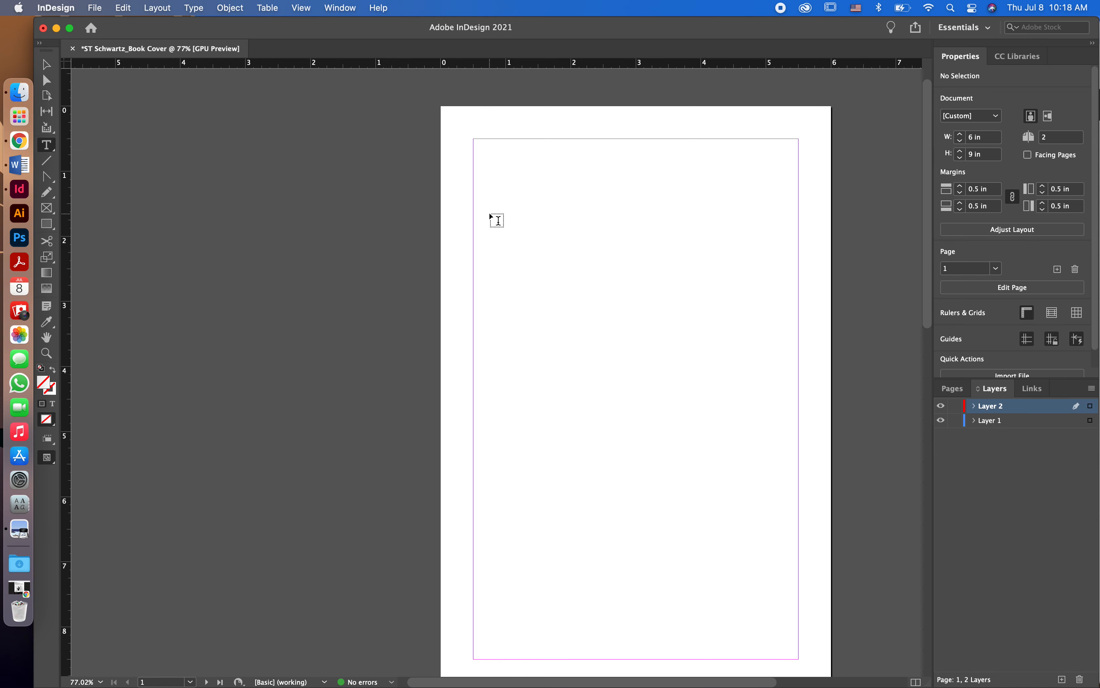
left_click_drag(494, 212, 786, 366)
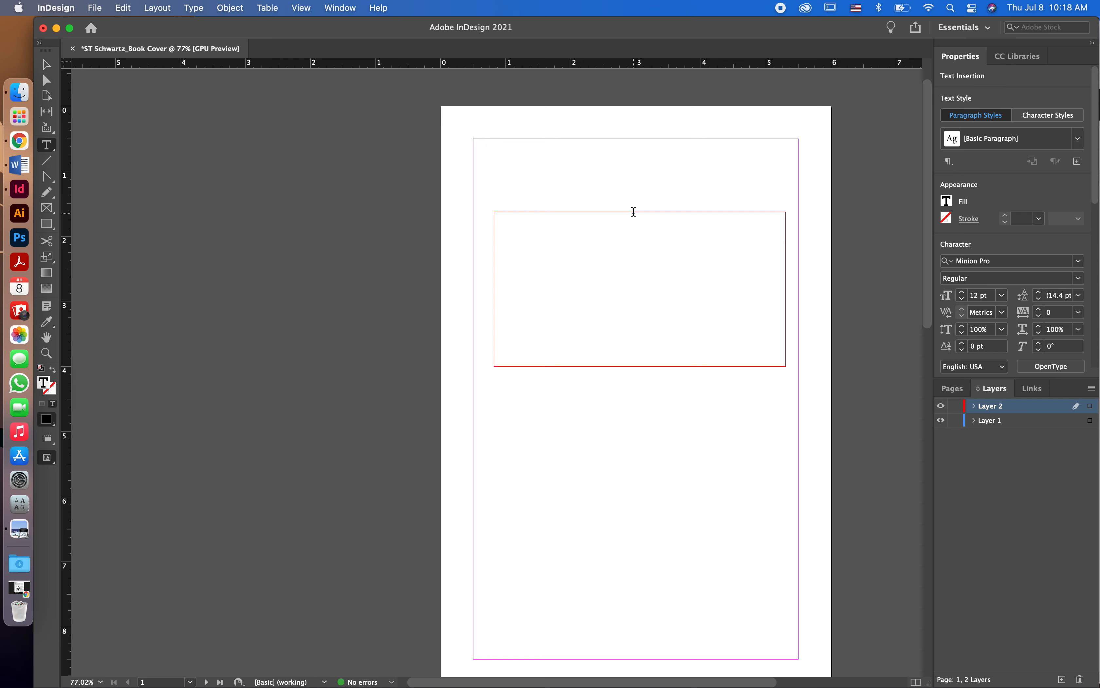
Rename Layer 2 as "Text" and Layer 1 as "Shapes".
double_click(1001, 406)
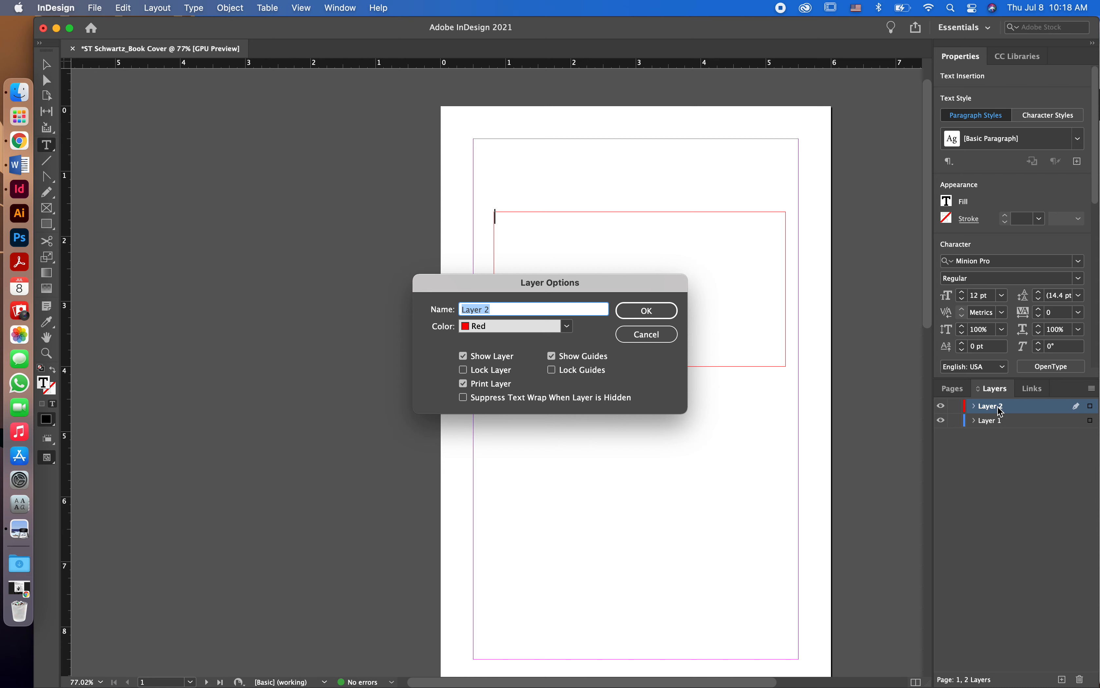
type("Text")
key("Return")
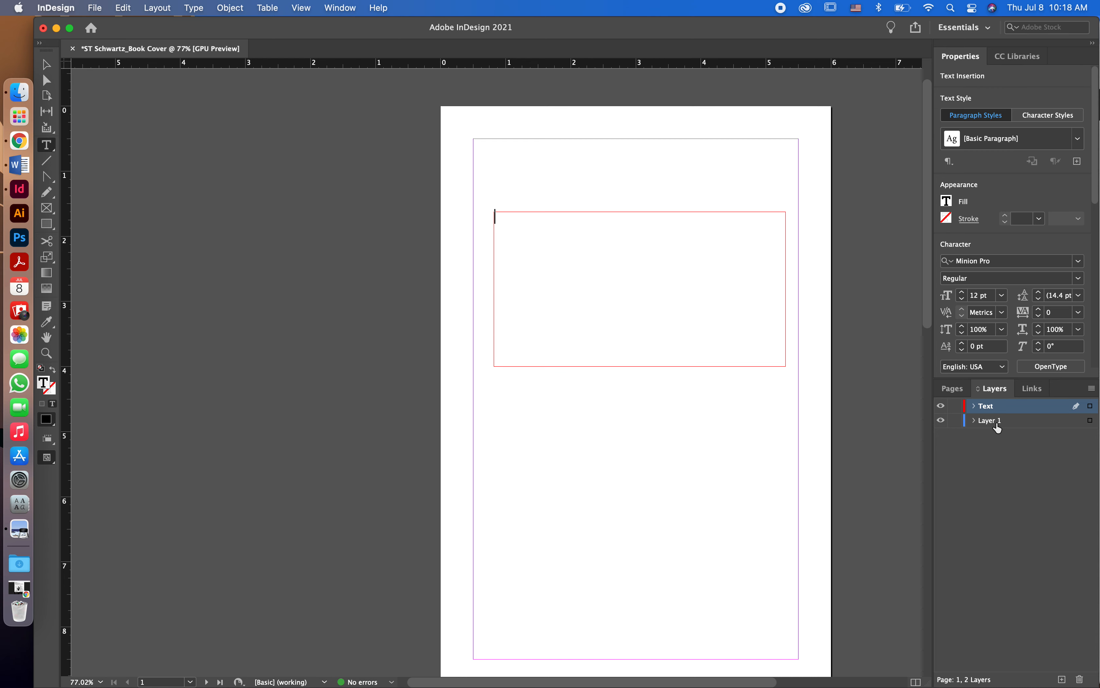
left_click(998, 425)
double_click(998, 425)
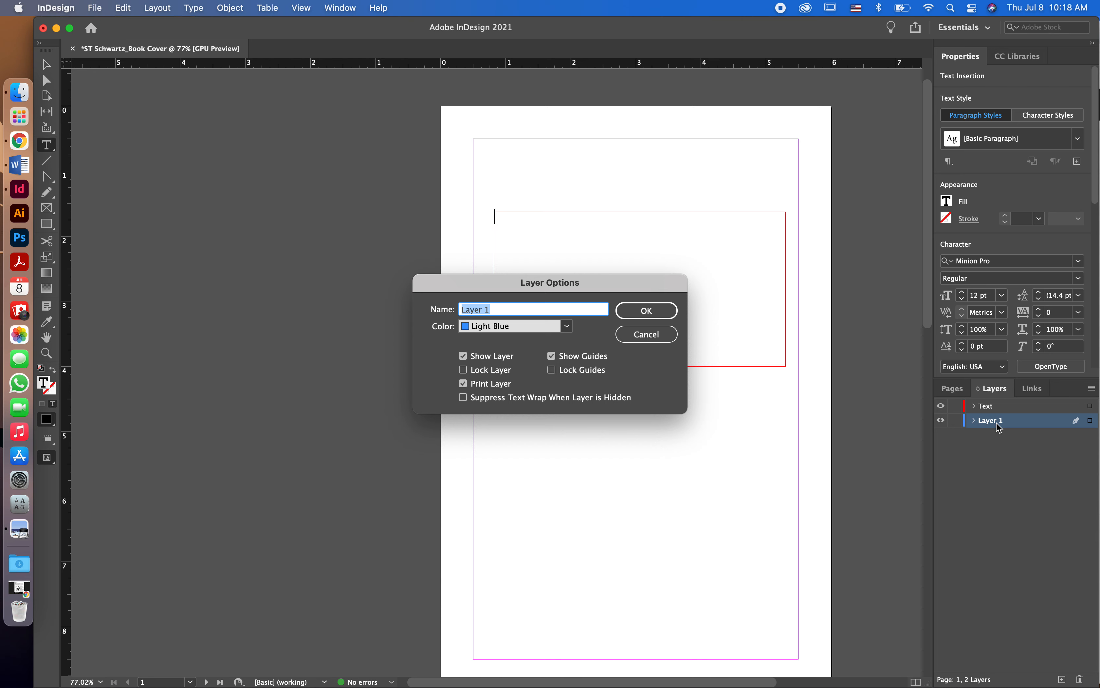
type("Shapes")
key("Return")
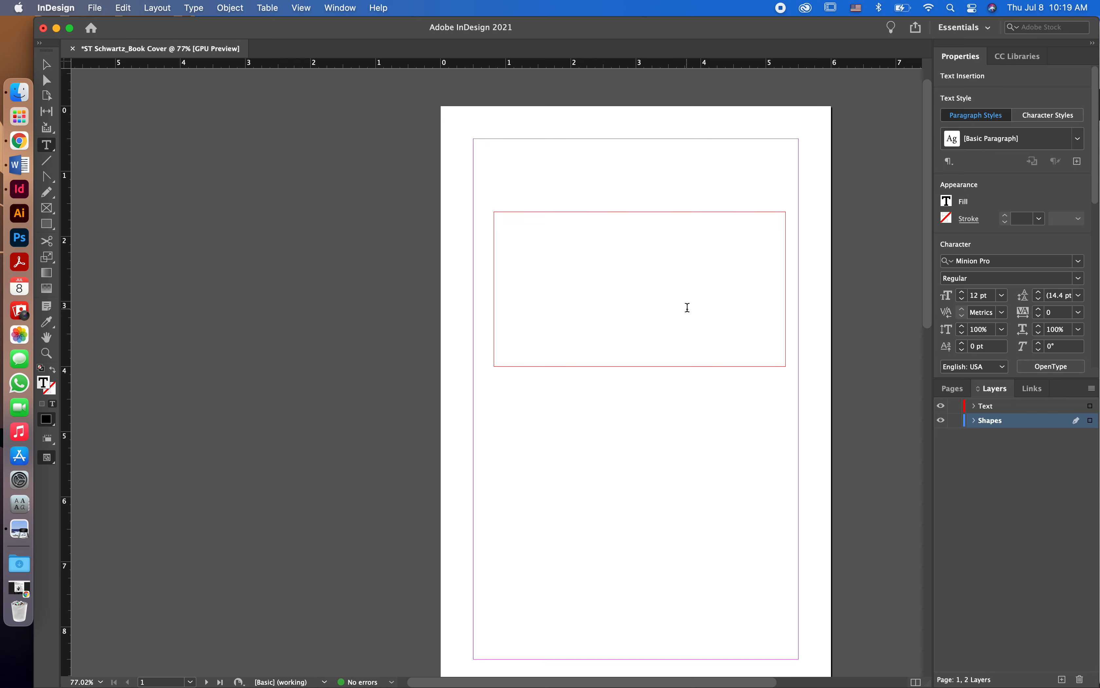
Enter "Landscape with invisible hand" in the text frame and turn on Dynamic Spelling.
type("Landscape with invisible hand")
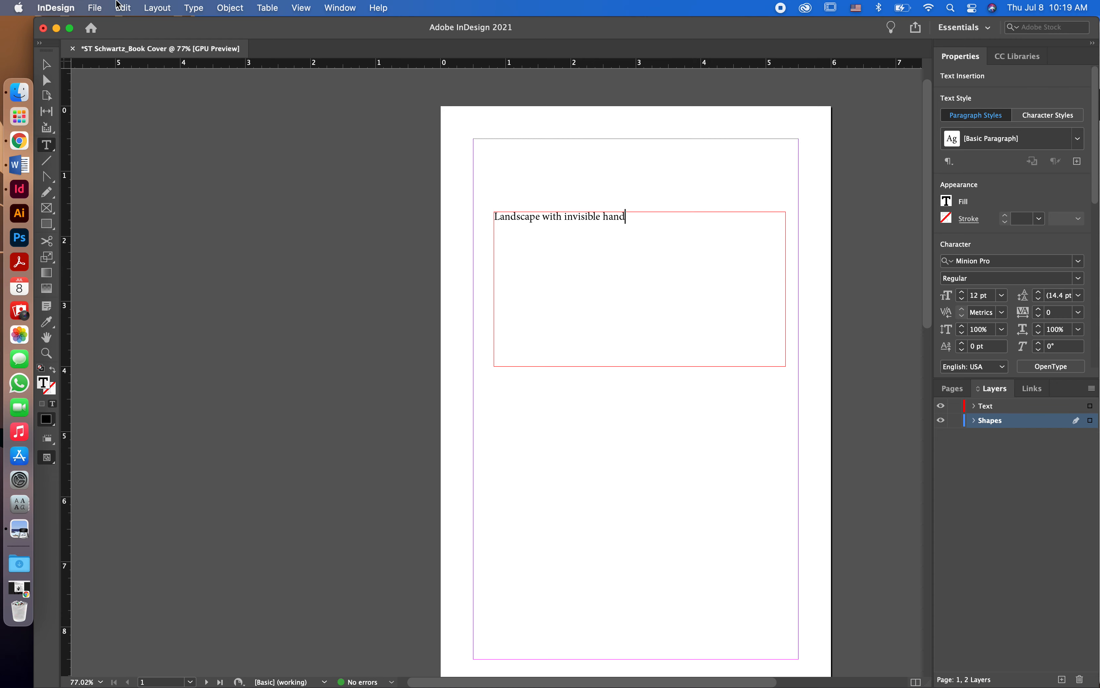
left_click(125, 9)
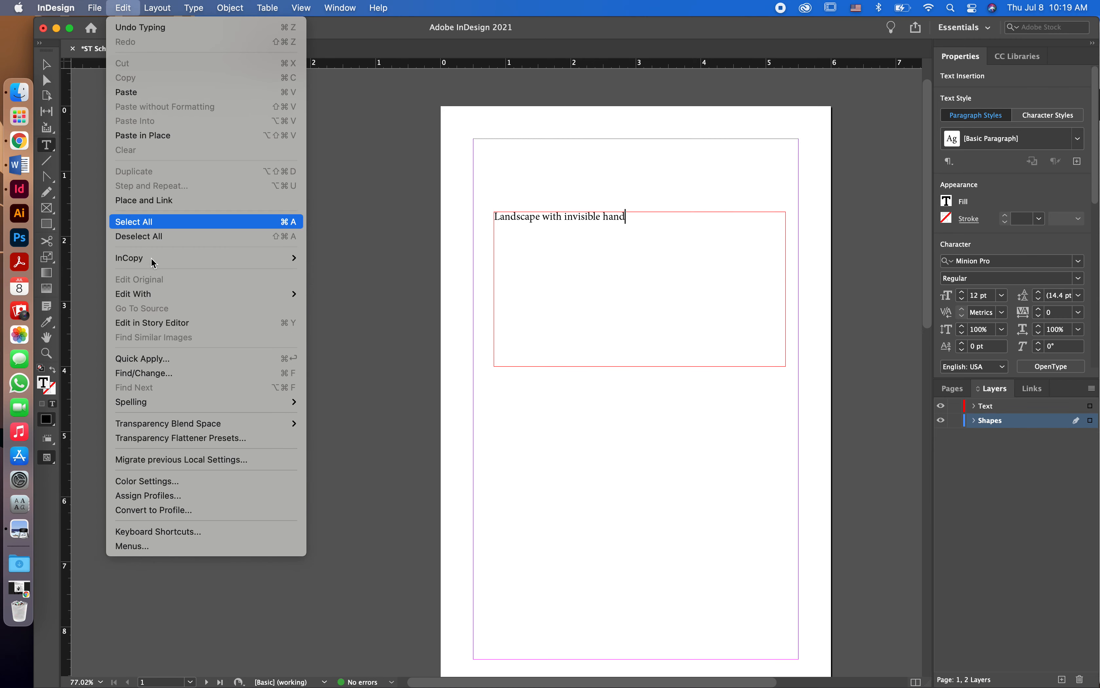
mouse_move(139, 408)
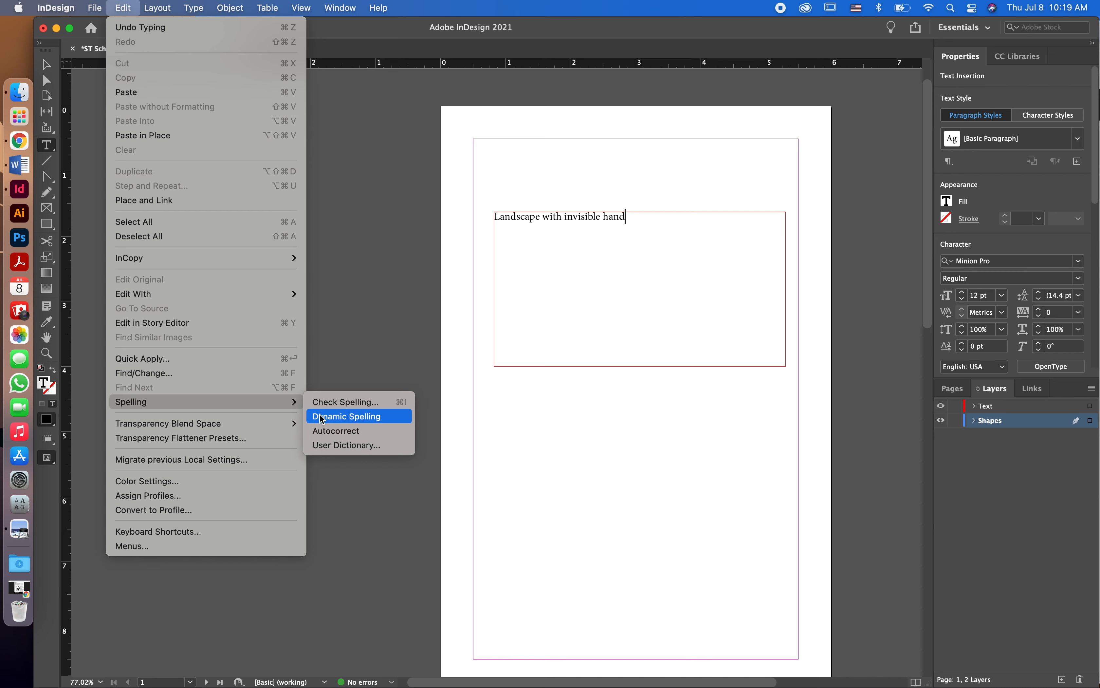
left_click(322, 418)
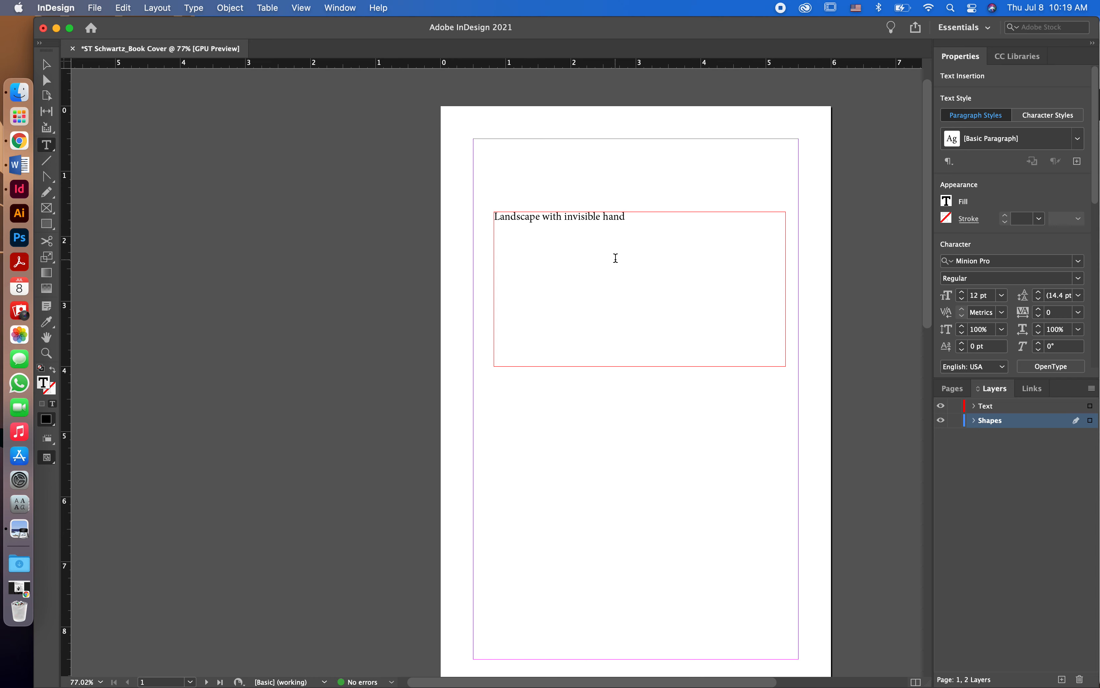
Change the whole title text to Title Case.
scroll(616, 259, "up", 3)
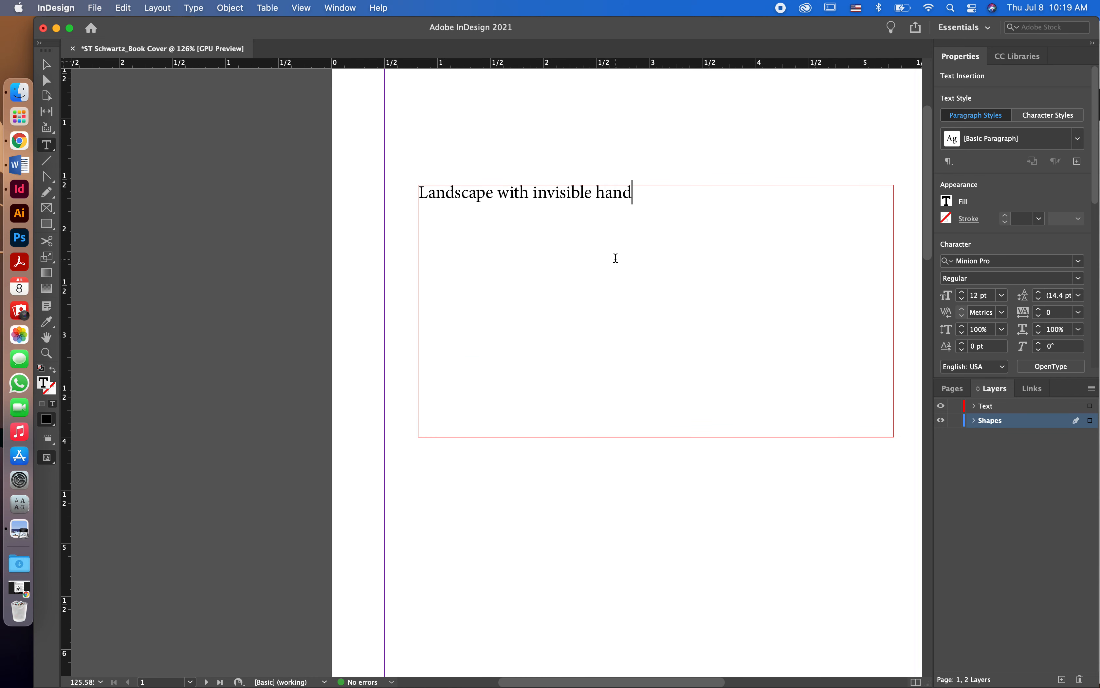
scroll(616, 258, "down", 1)
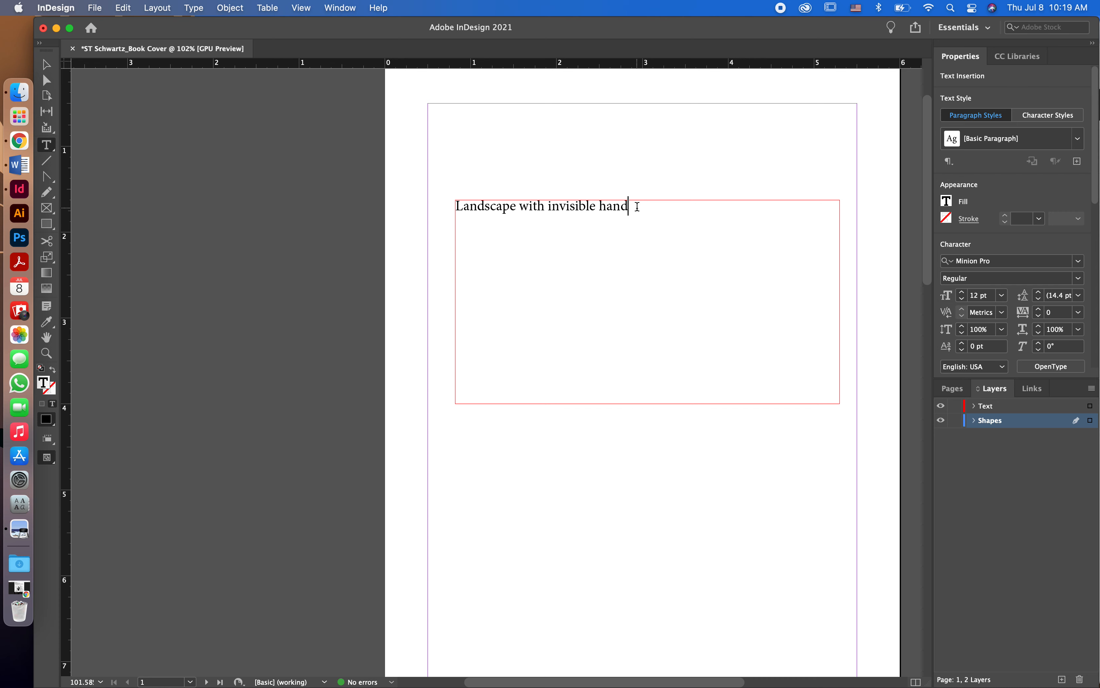
left_click_drag(632, 207, 452, 211)
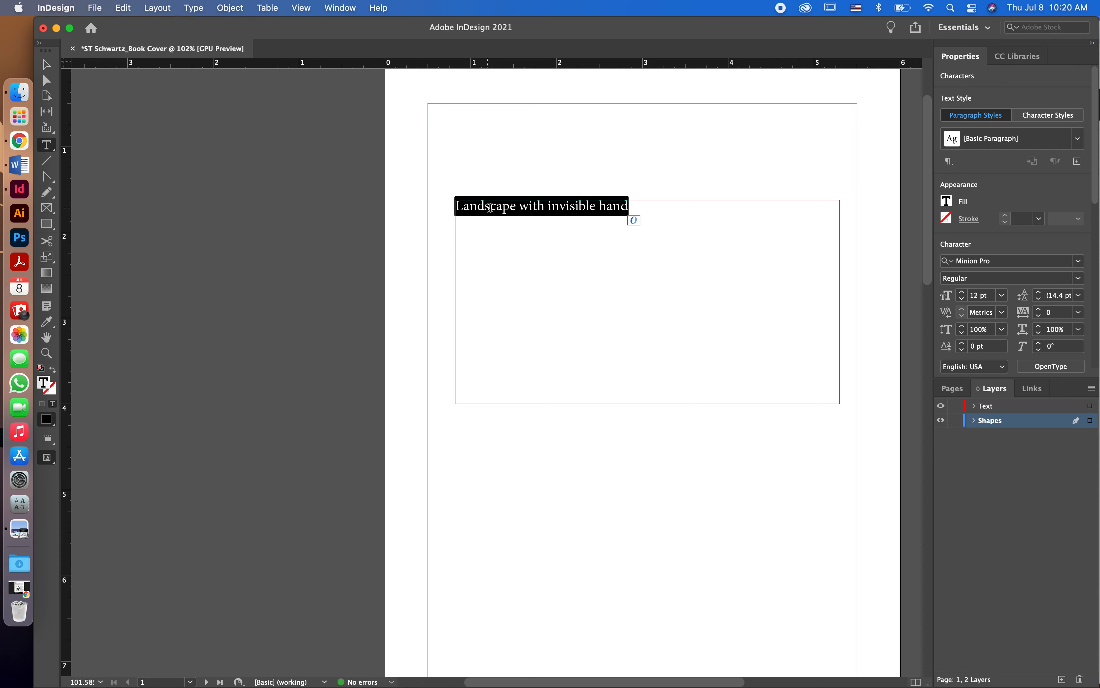
left_click(193, 8)
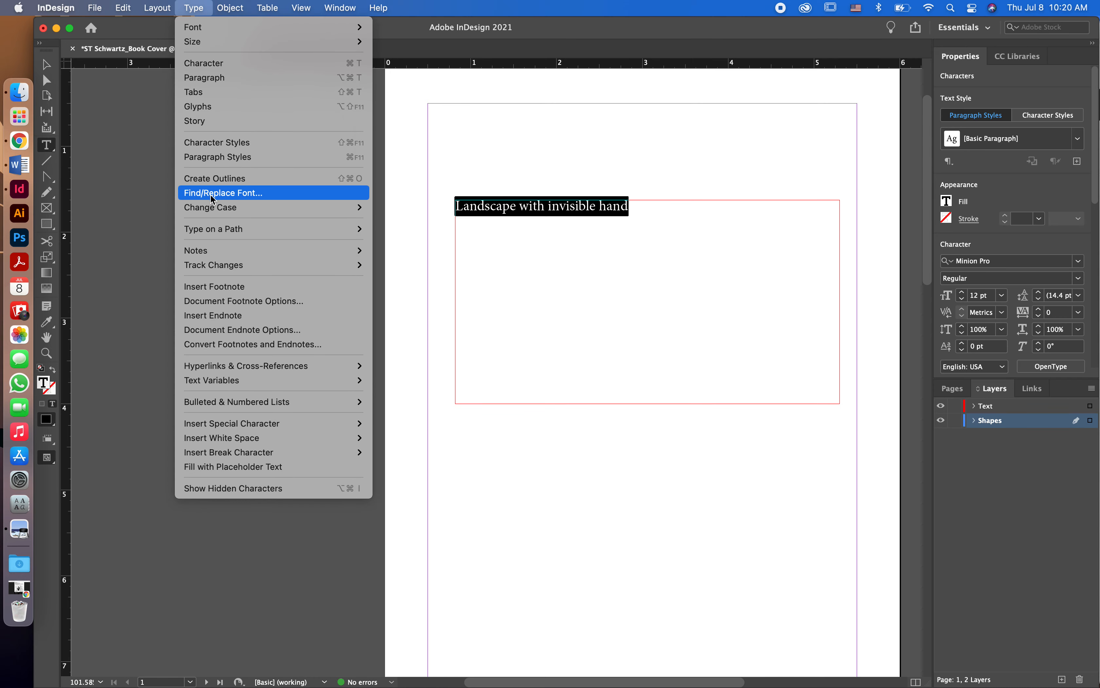
mouse_move(214, 211)
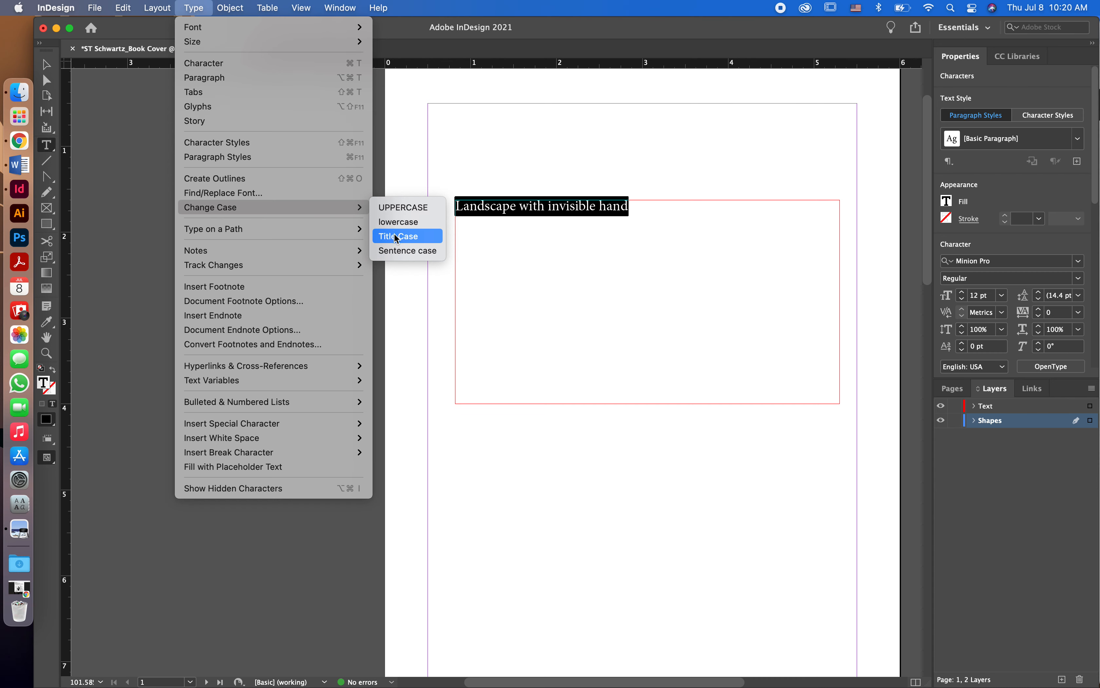
left_click(416, 236)
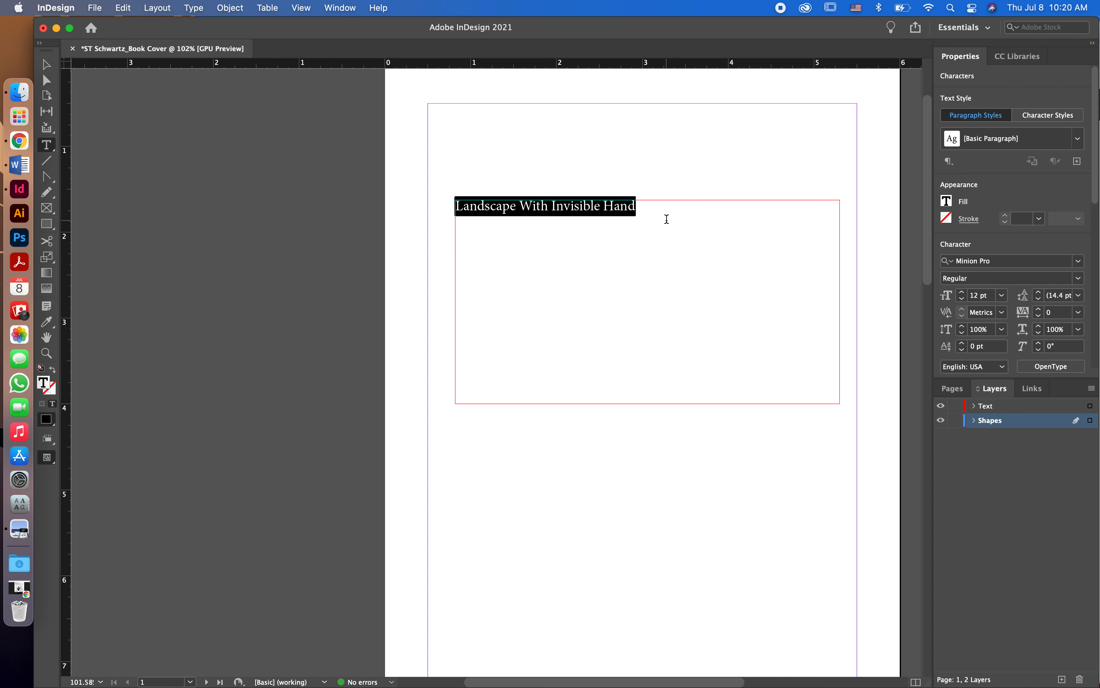
Browse the fonts with different filters, filter for recently added and active Adobe Fonts, and set the title in Brevier Bold.
left_click(1002, 261)
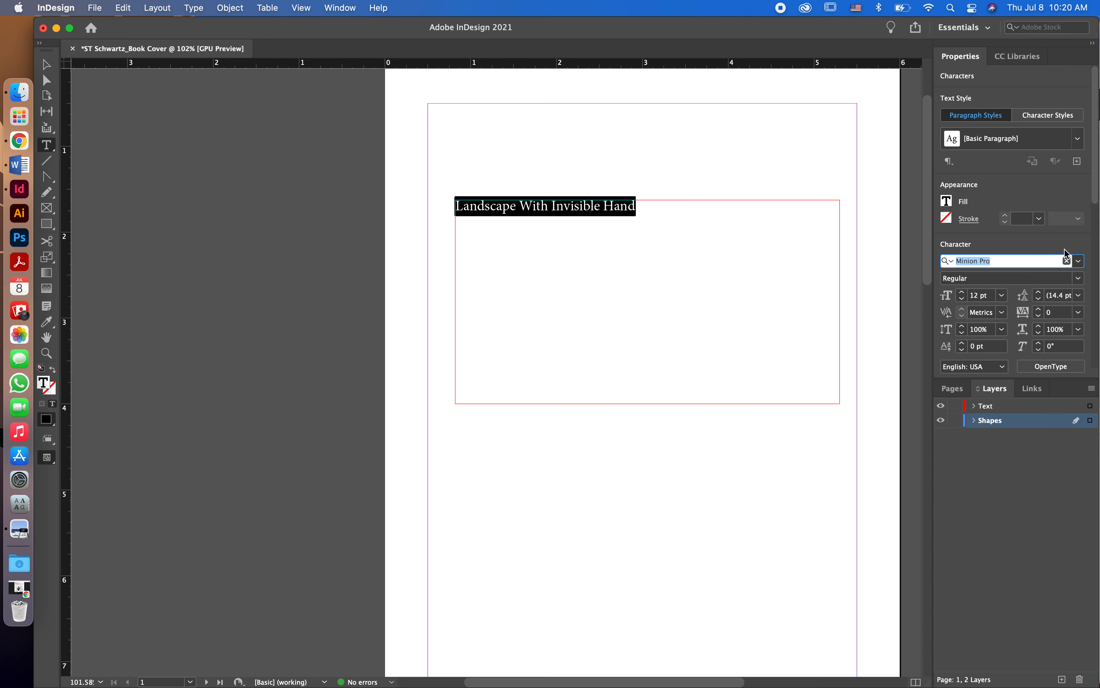
left_click(1079, 262)
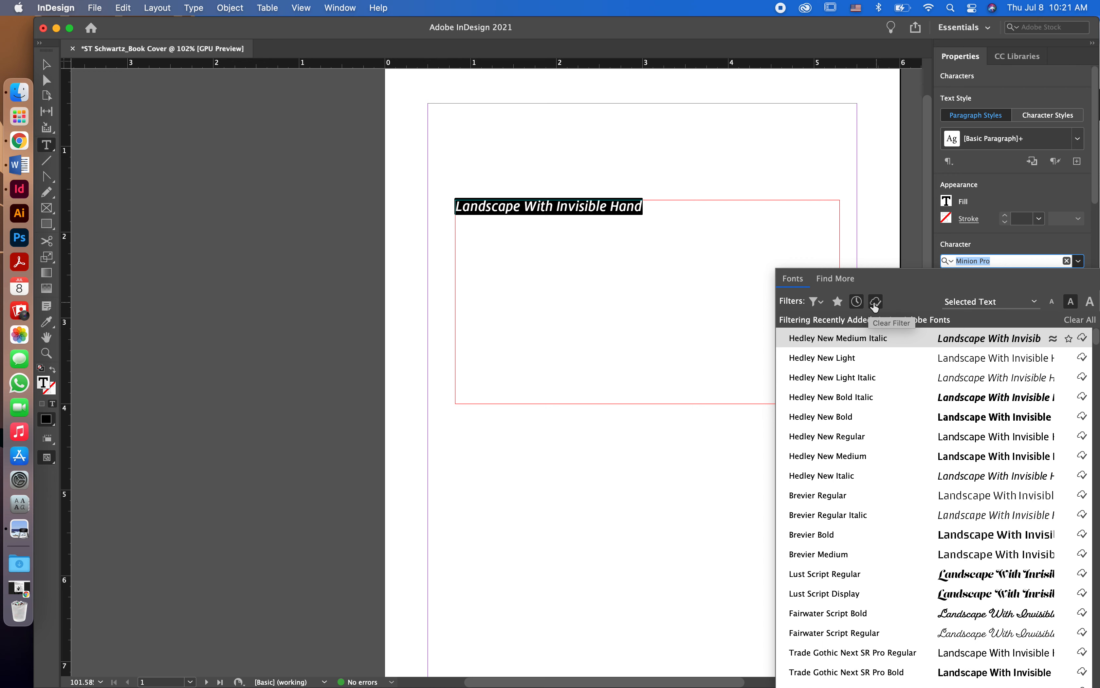
left_click(876, 303)
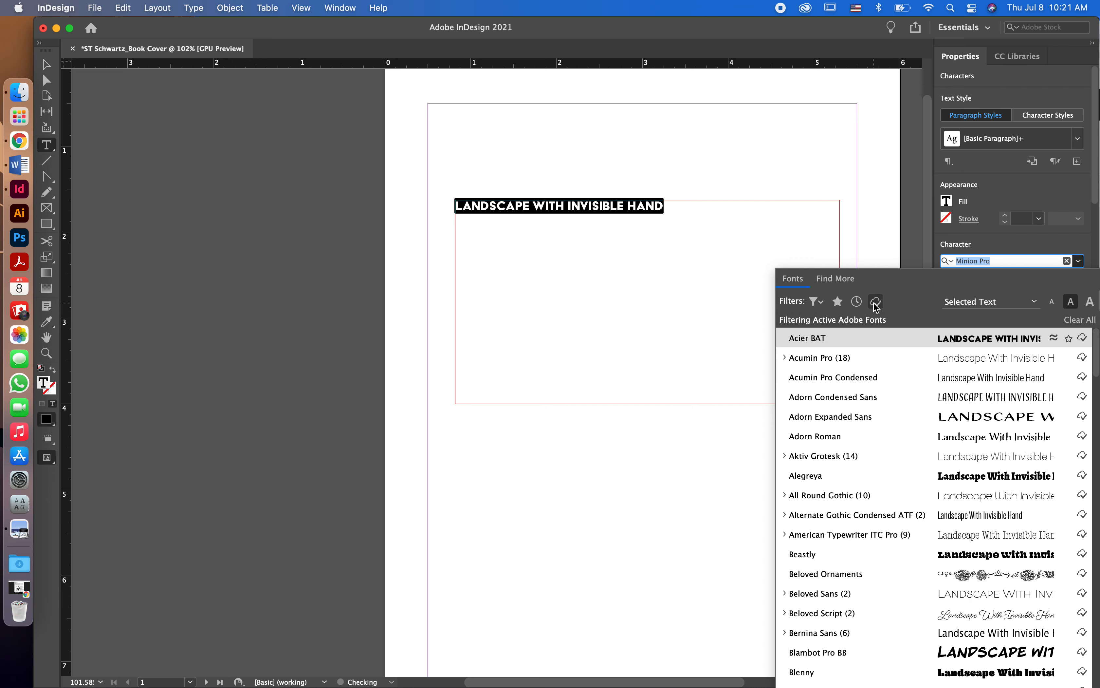
left_click(874, 303)
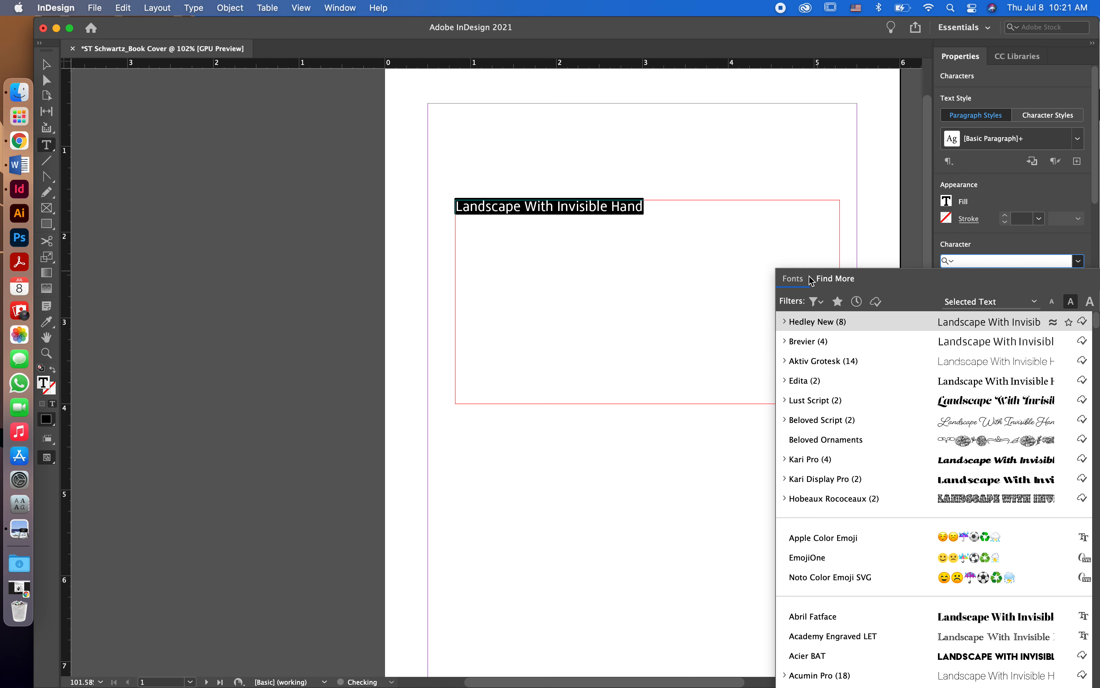
scroll(901, 418, "down", 10)
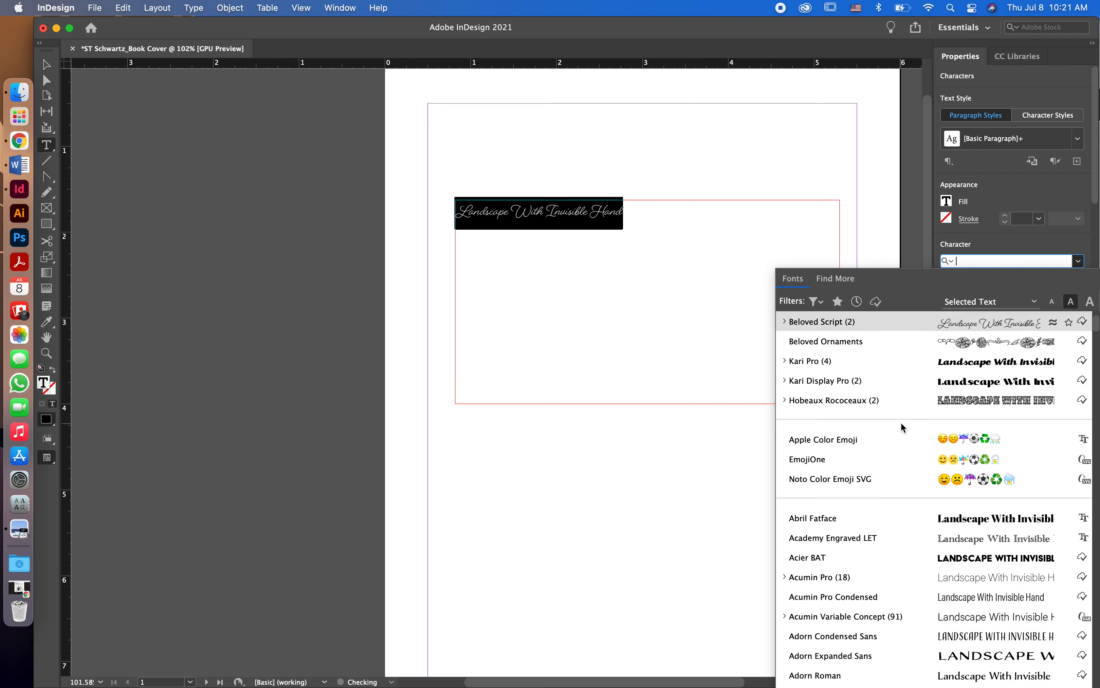
scroll(915, 507, "down", 3)
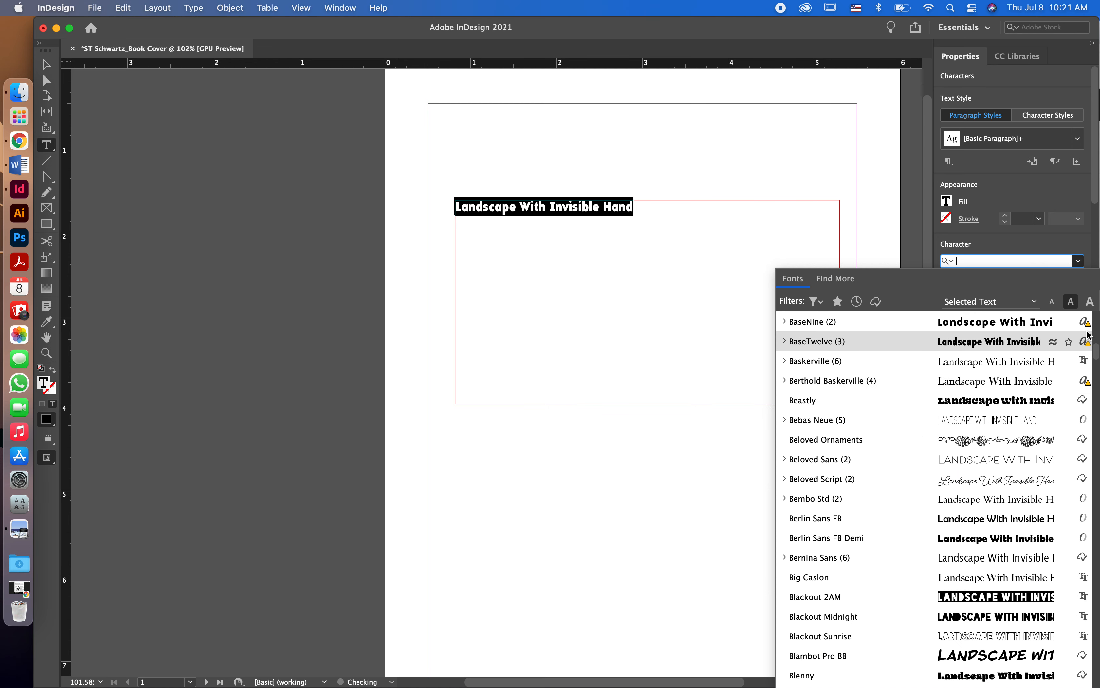
scroll(1009, 401, "up", 15)
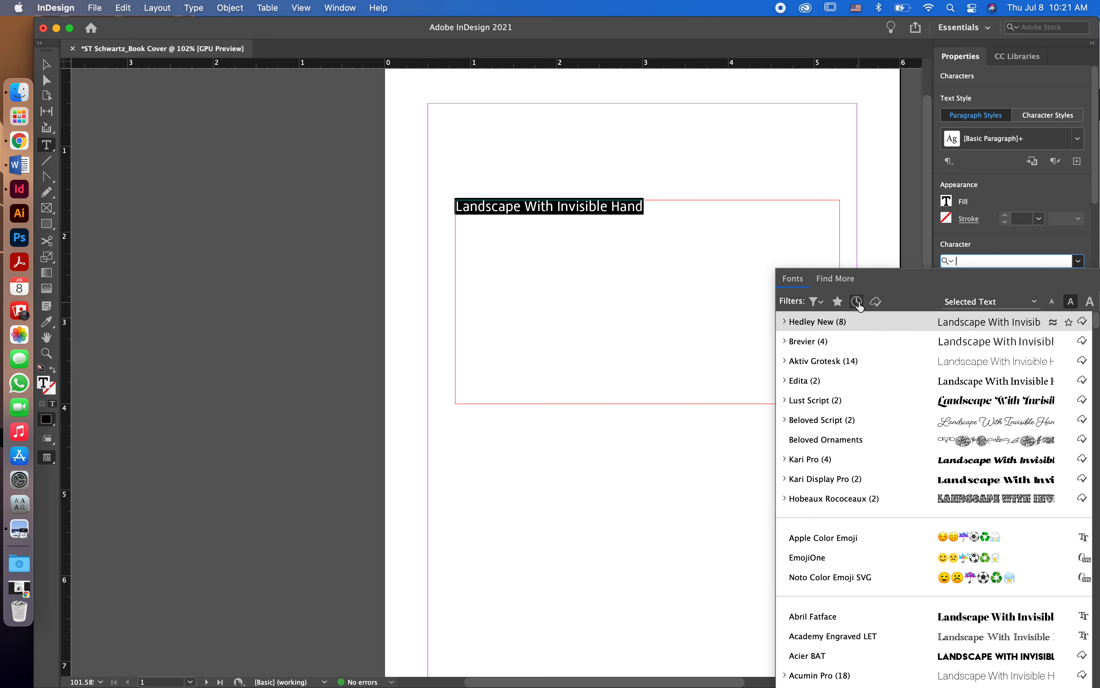
left_click(877, 302)
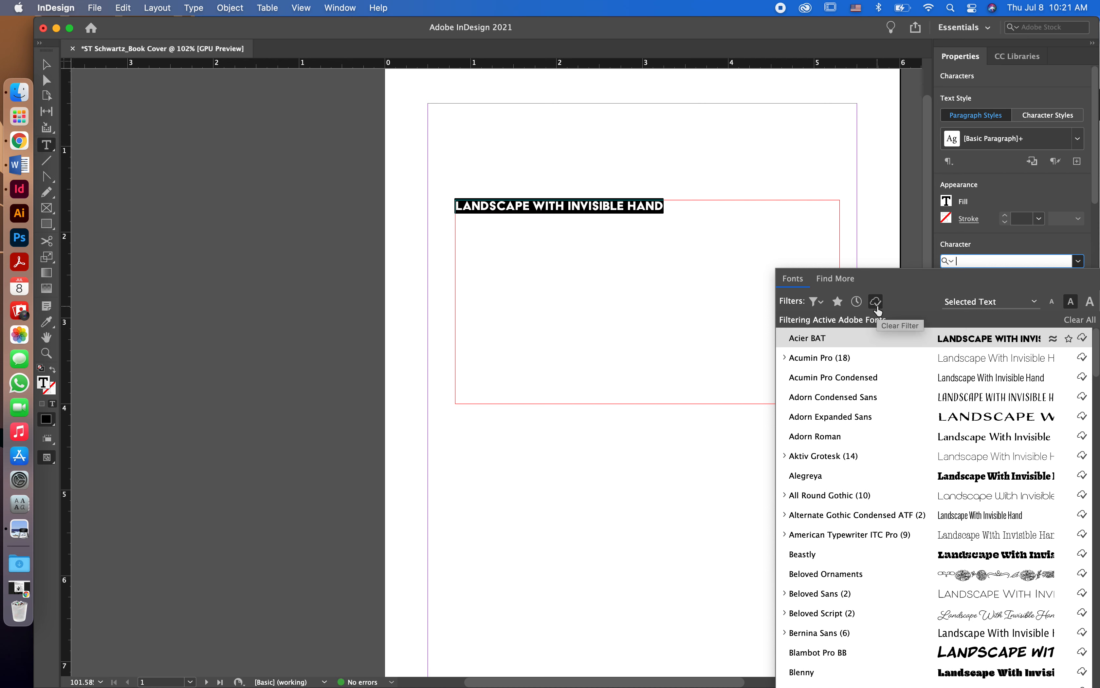
left_click(857, 302)
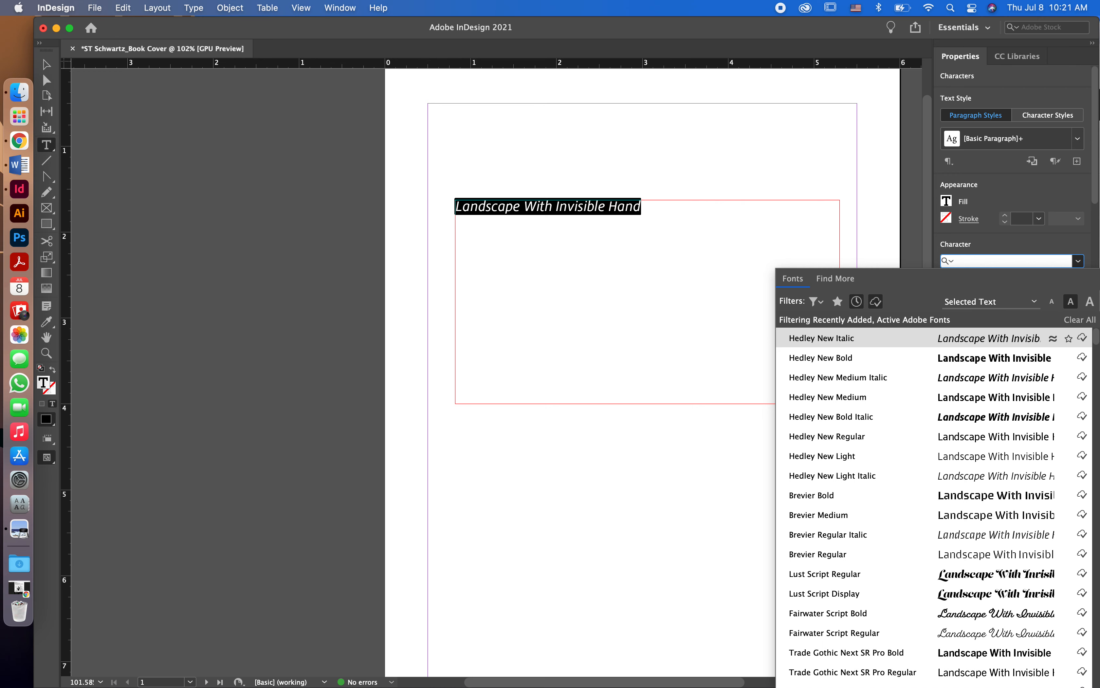
type("bre")
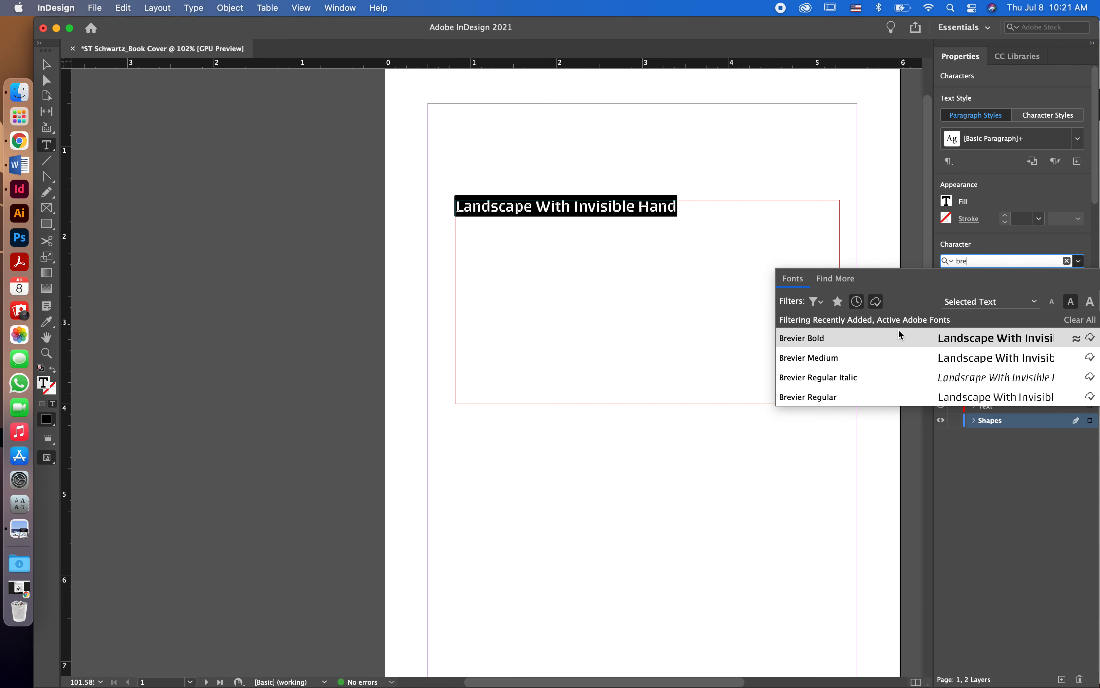
left_click(867, 339)
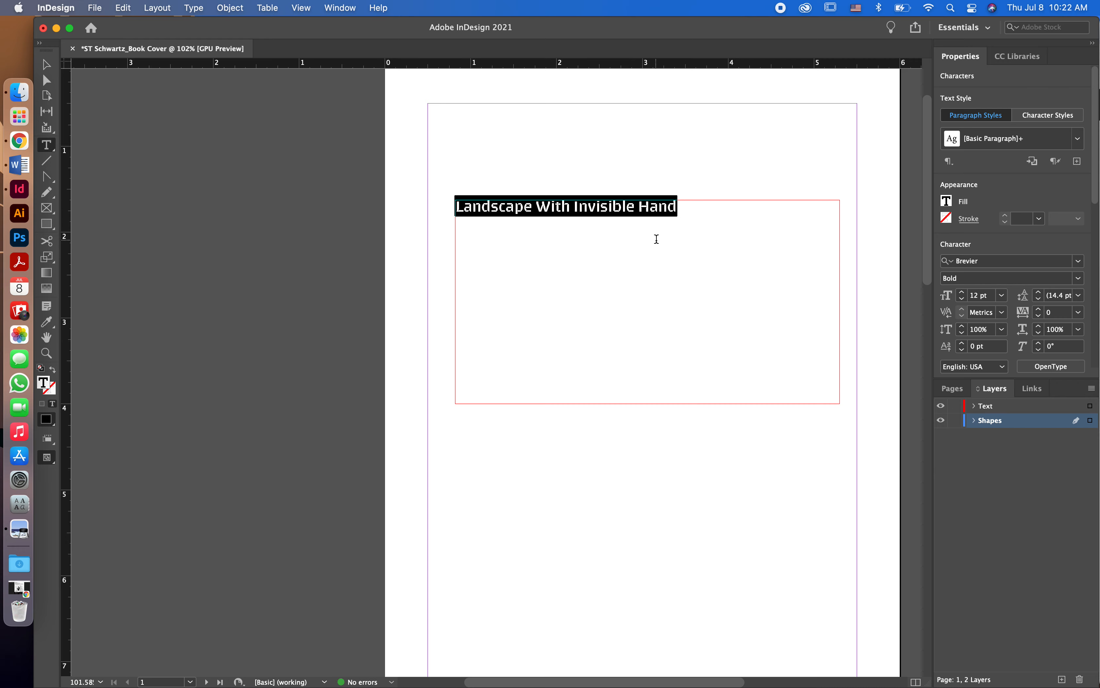
Move the title's text frame about 0.4 in to the right and 0.25 in down with the Selection tool.
left_click(47, 64)
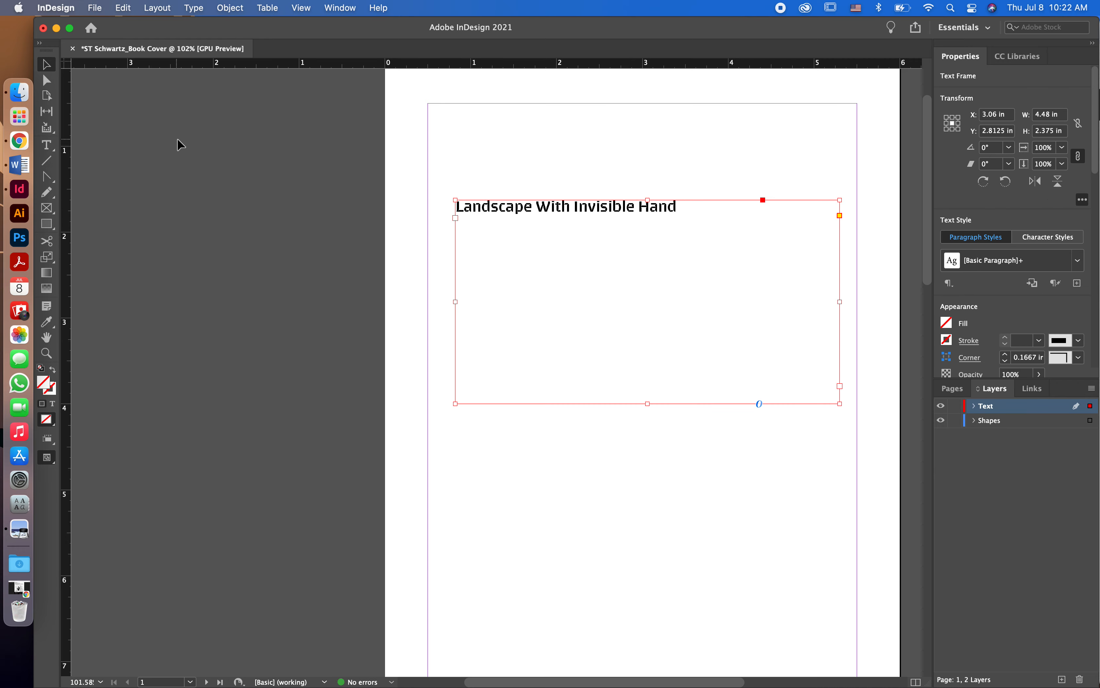
left_click(284, 180)
left_click_drag(580, 315, 645, 266)
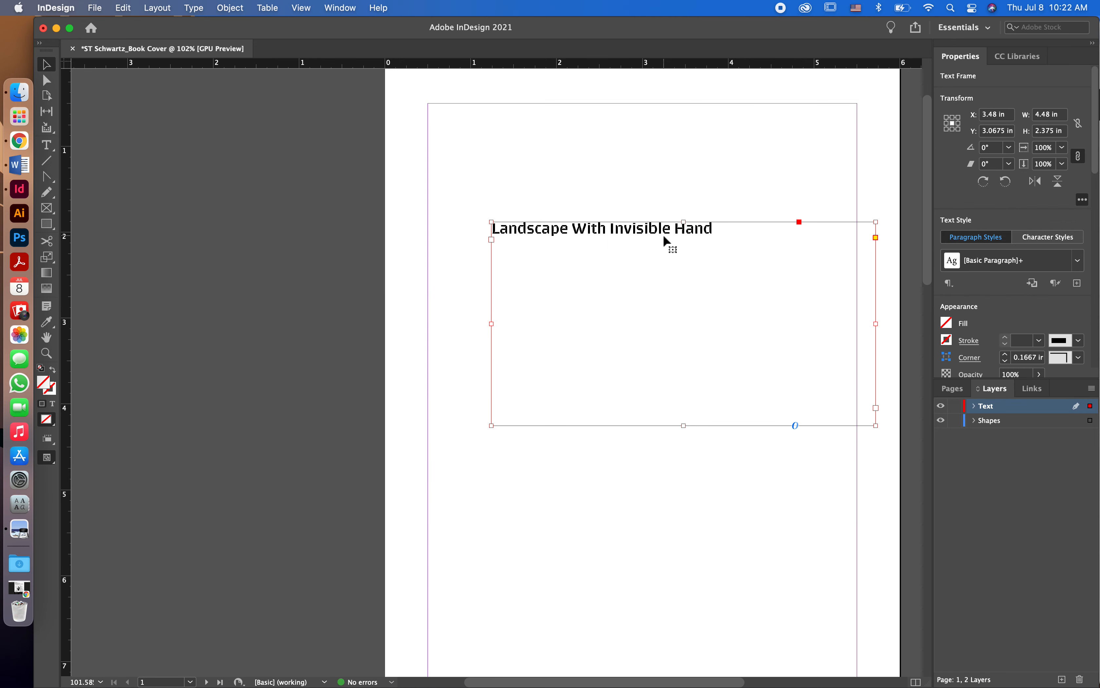
Edit the title text by adding the test letters "bnbn", remove them again and deselect the frame.
double_click(663, 234)
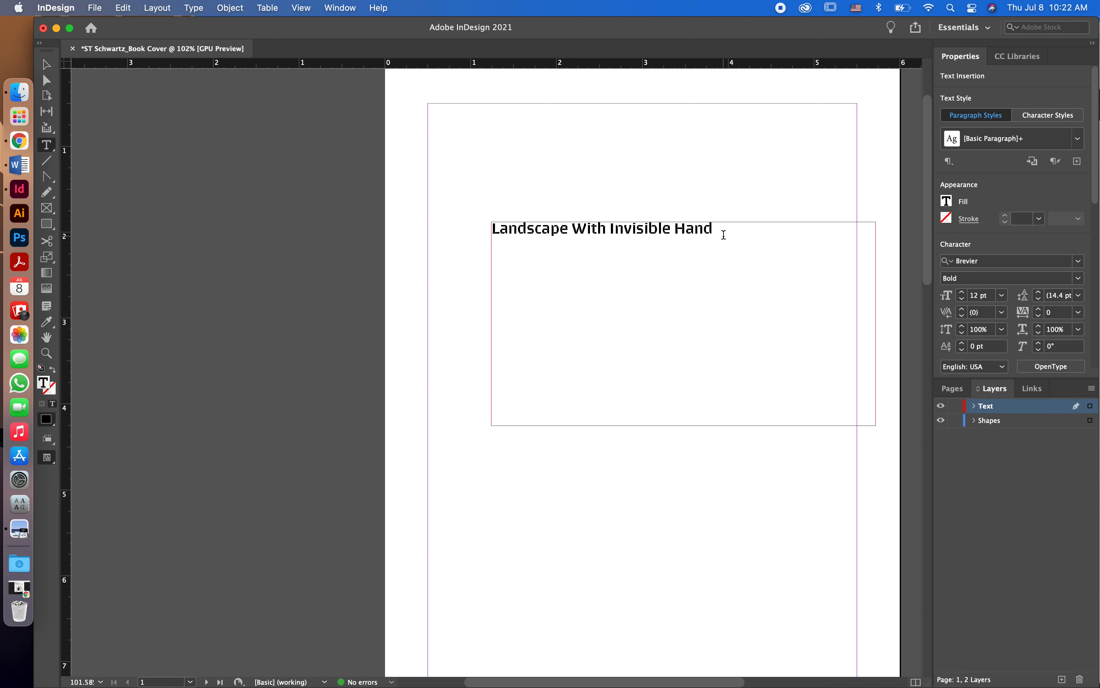
type("bnbn")
key("BackSpace")
key("BackSpace")
key("BackSpace")
key("BackSpace")
left_click(312, 204)
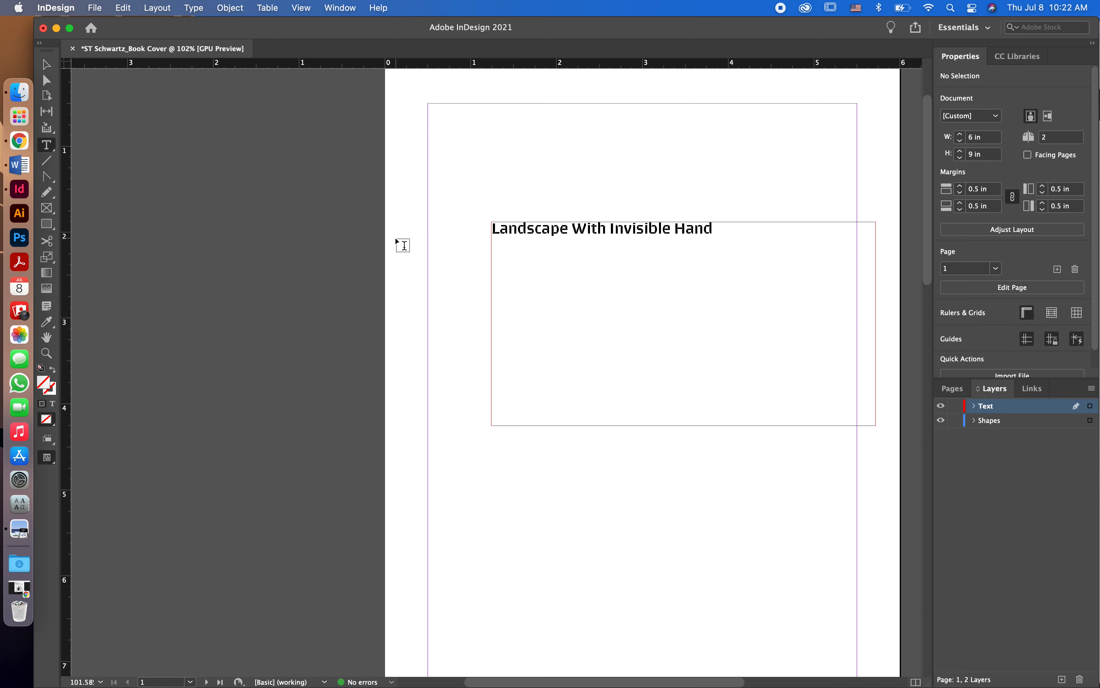
Move the title's text frame inside the margins, to about the middle of the page.
left_click(51, 63)
left_click_drag(568, 249, 585, 307)
scroll(643, 225, "down", 3)
Set the font size of the whole title text to 60 pt.
double_click(592, 313)
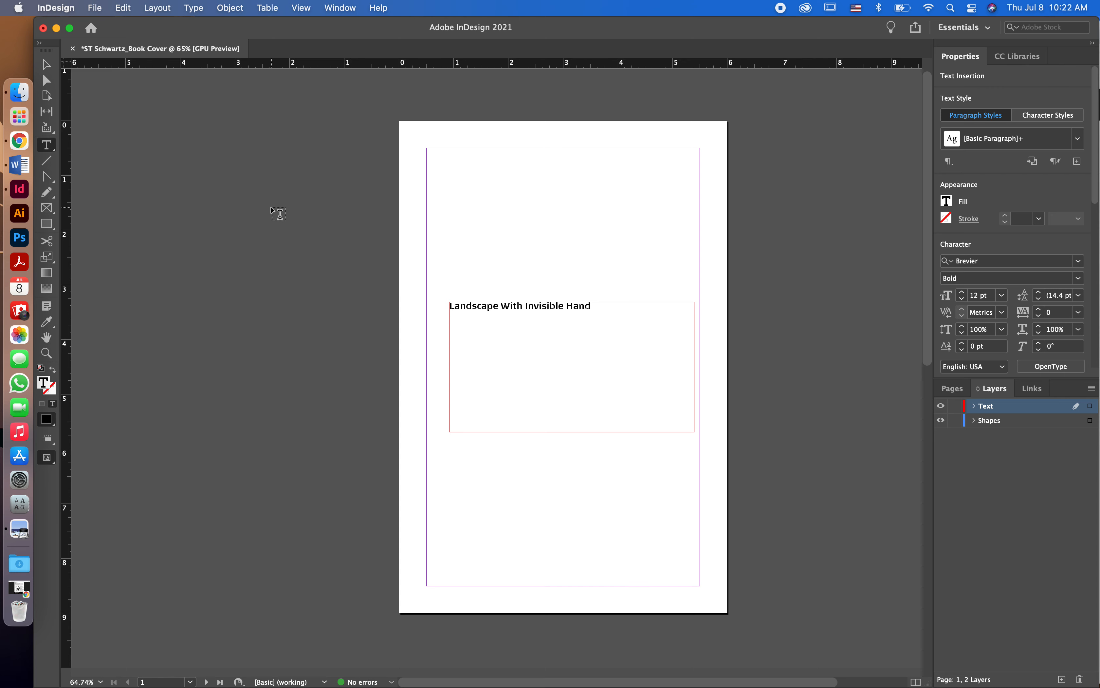
left_click_drag(608, 312, 447, 306)
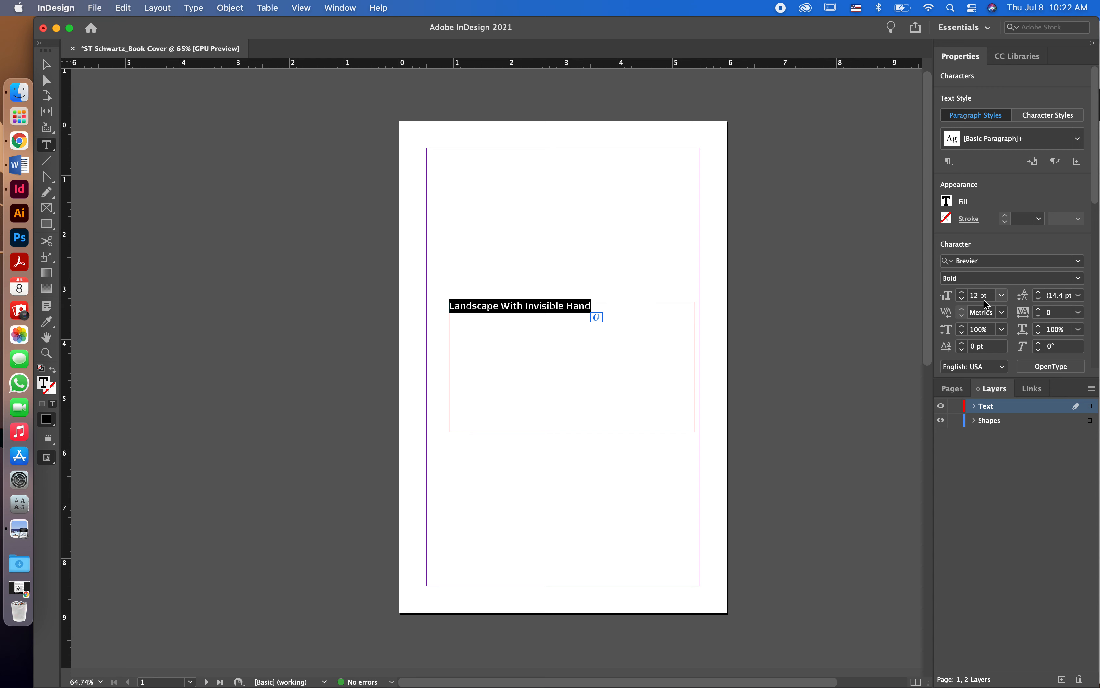
left_click(1002, 296)
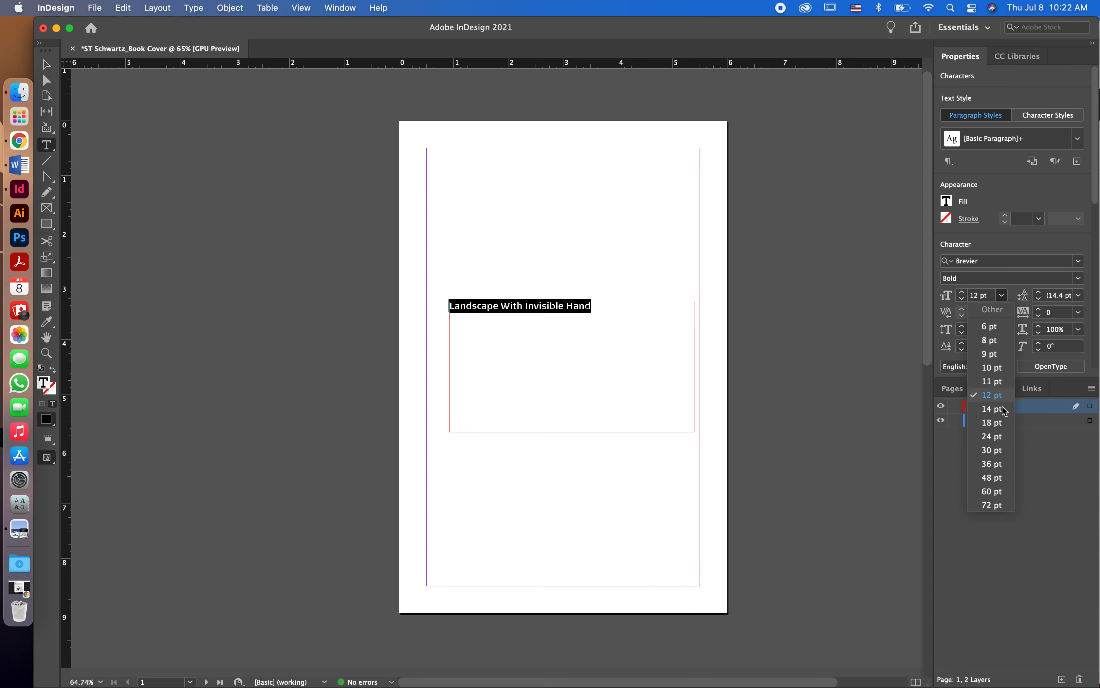
left_click(999, 496)
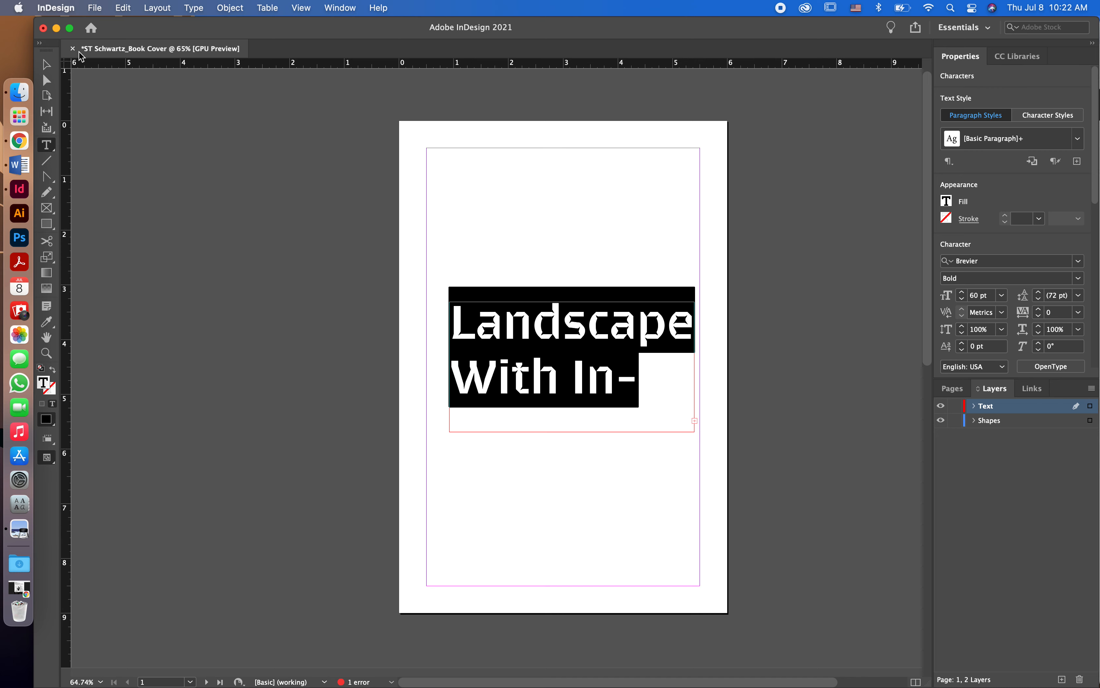
Enlarge the title's text frame to about 6.22 × 3.55 in and break the text so "Invisible" and "Hand" each start a new line.
left_click(47, 64)
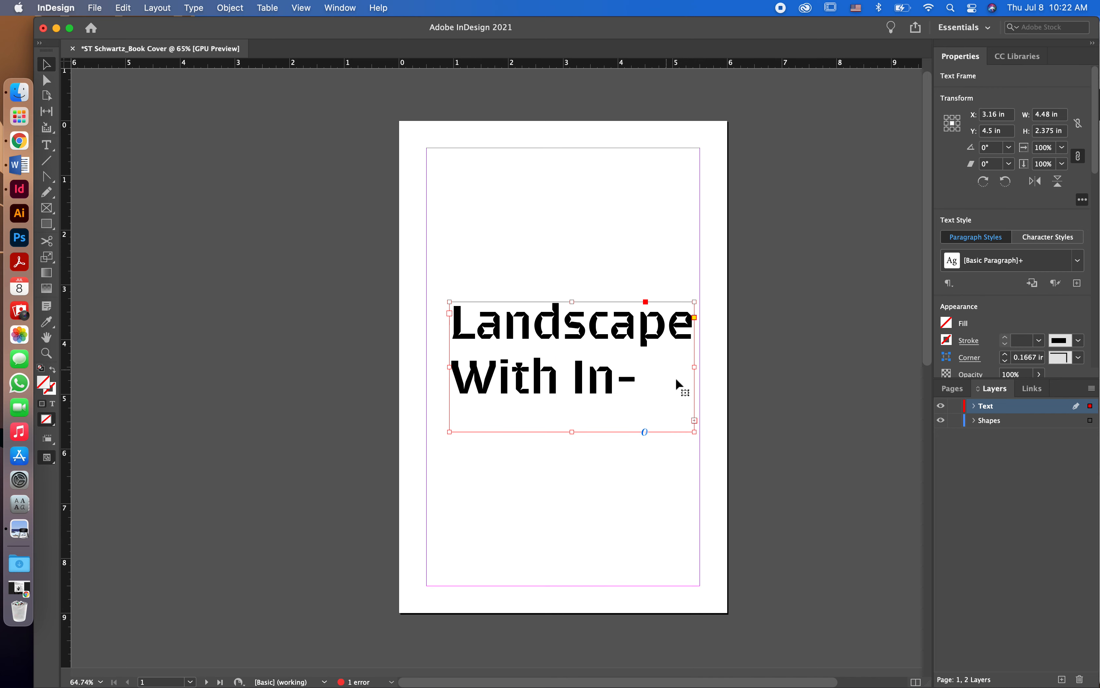
left_click_drag(695, 432, 791, 496)
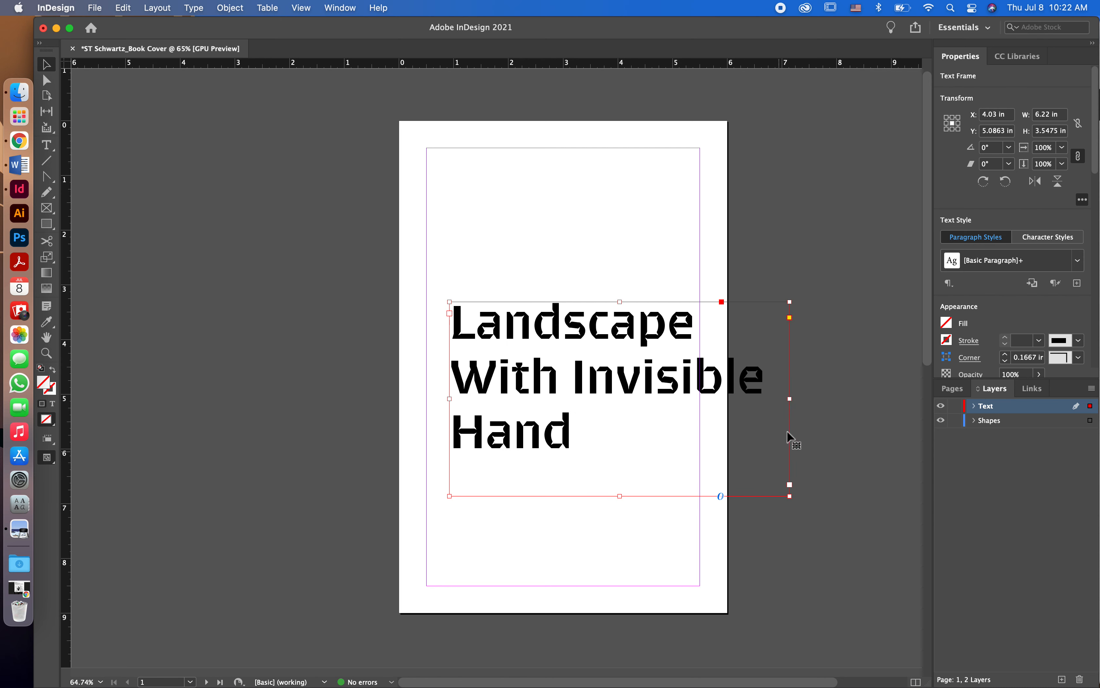
double_click(576, 371)
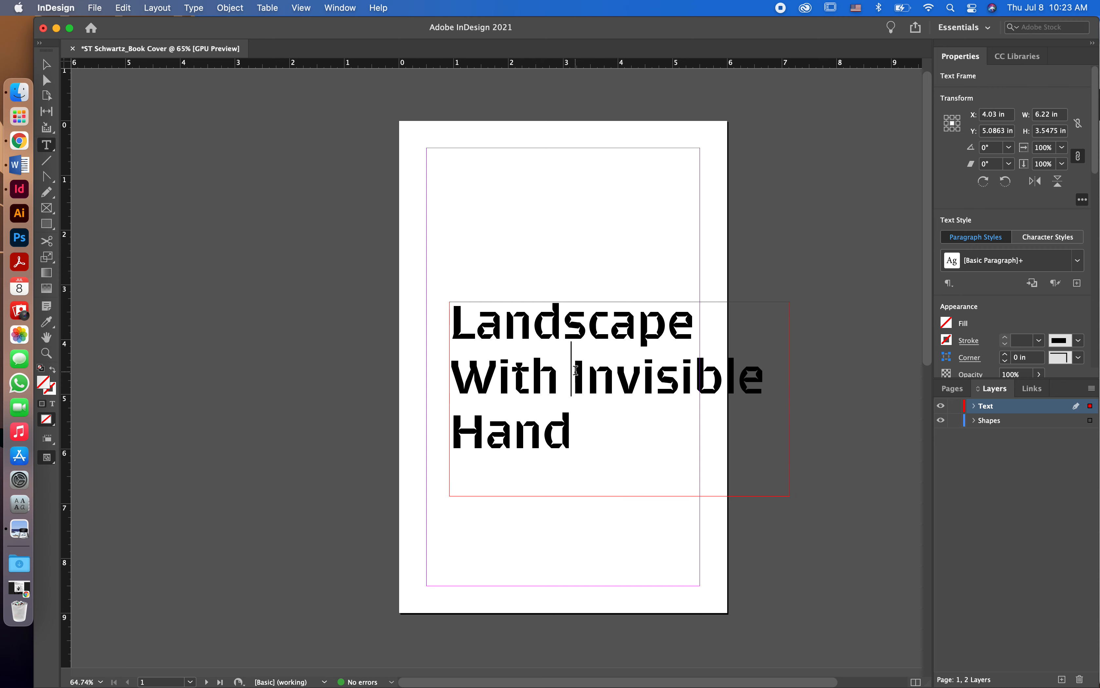
key("Return")
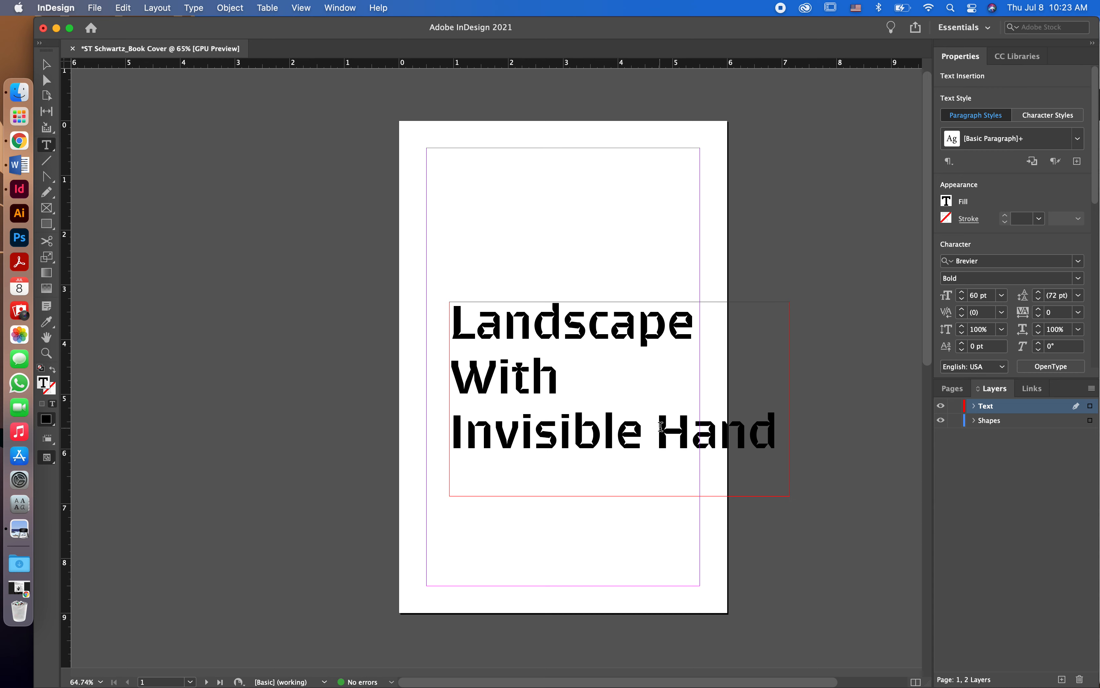
double_click(662, 427)
key("BackSpace")
Fit the title's text frame to its four lines of text and move it up against the page's left margin.
left_click(47, 64)
left_click_drag(620, 496, 632, 589)
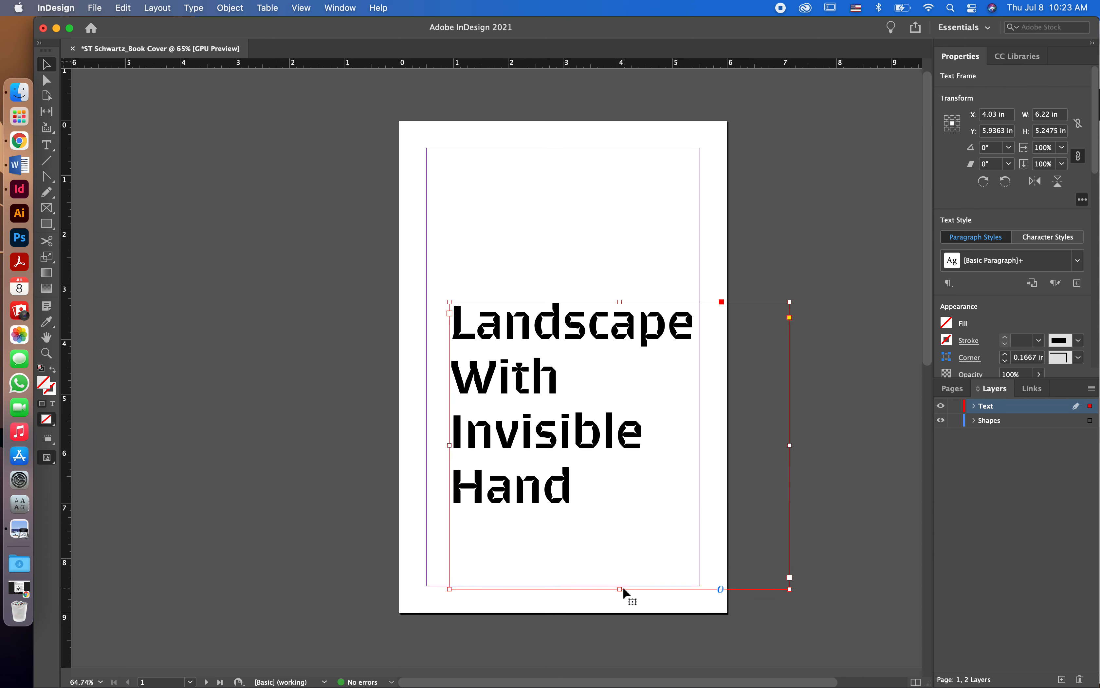
double_click(622, 588)
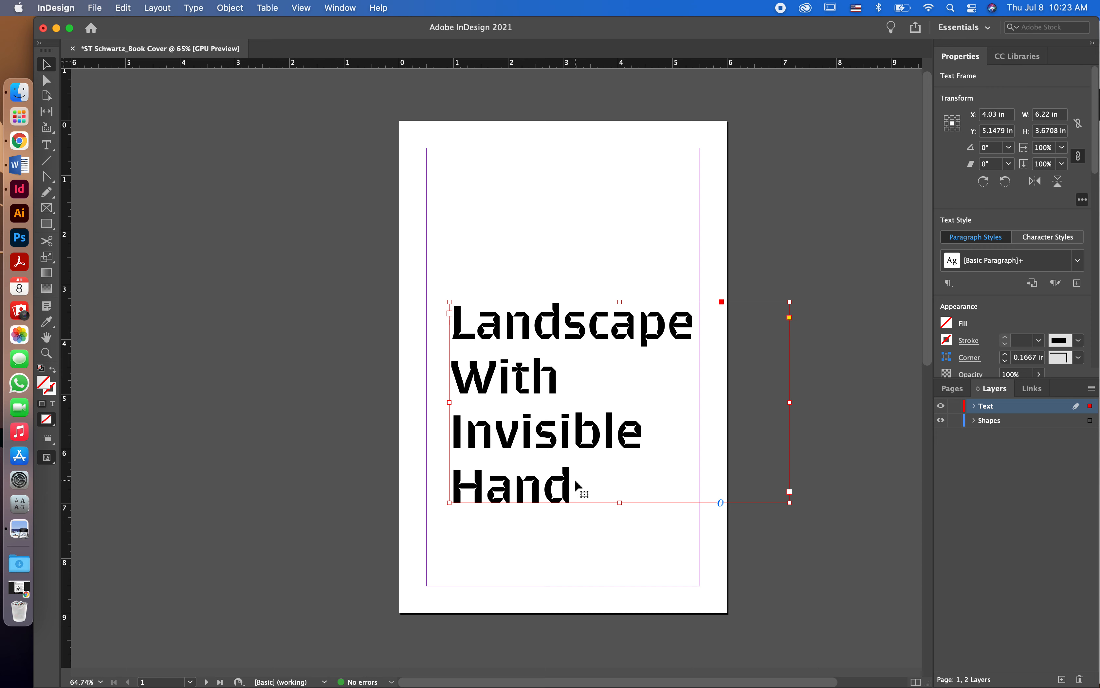
left_click_drag(513, 347, 498, 288)
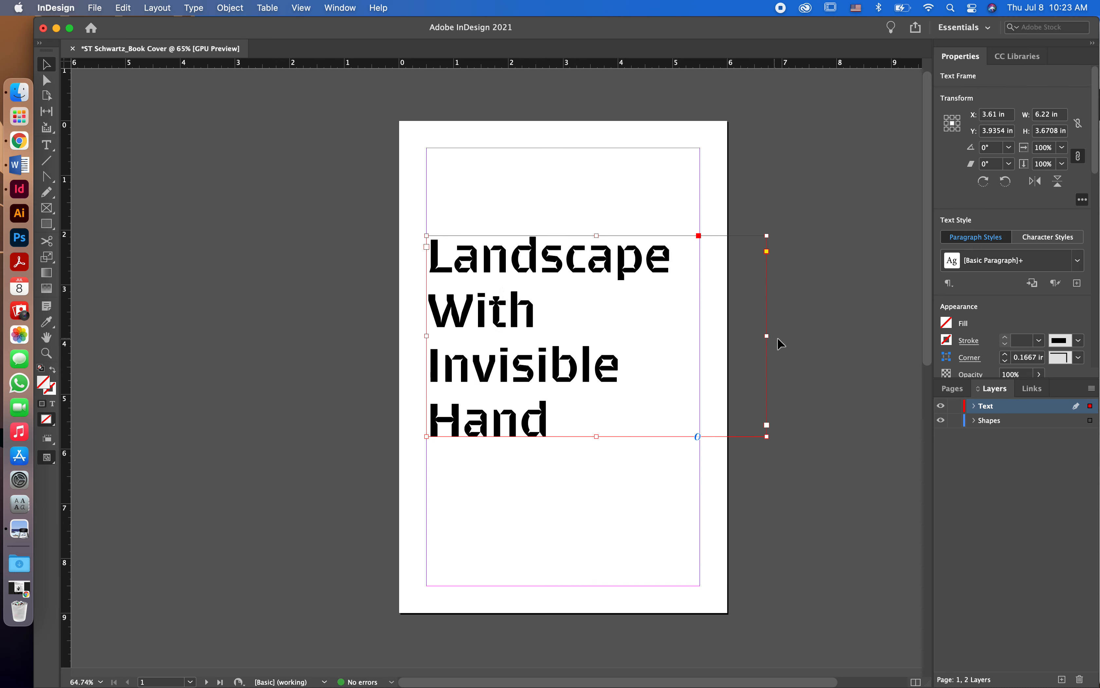
double_click(767, 336)
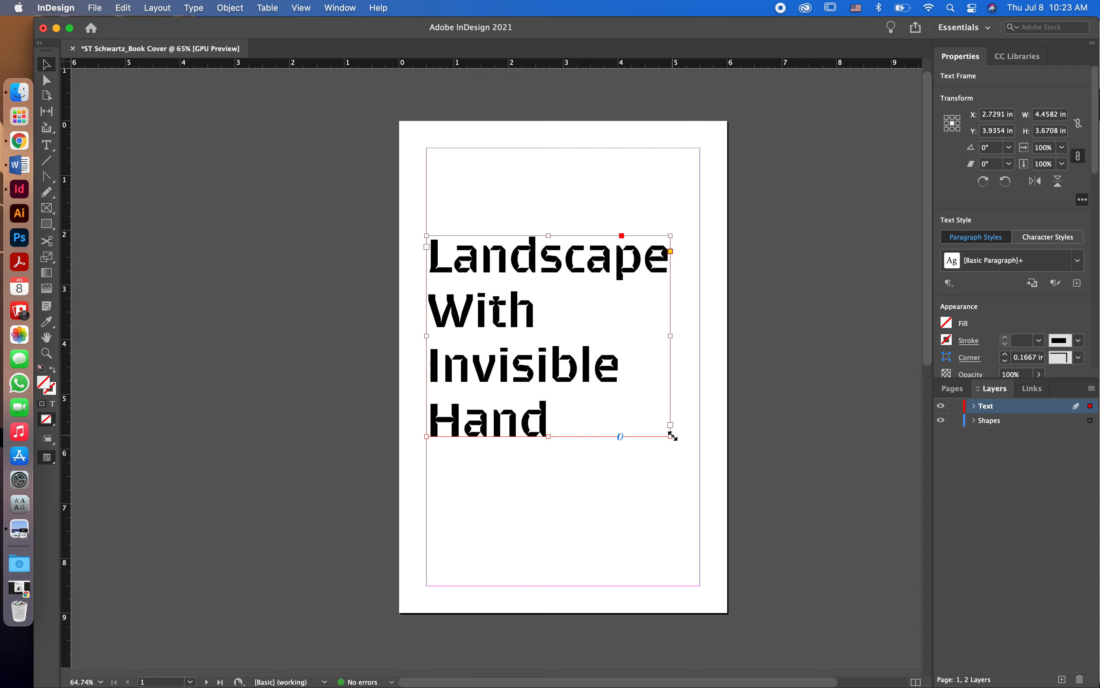
Scale the title frame with its text to about 5.08 × 4.18 in, set the whole title to 68 pt and deselect it.
left_click_drag(672, 436, 705, 462)
left_click(755, 443)
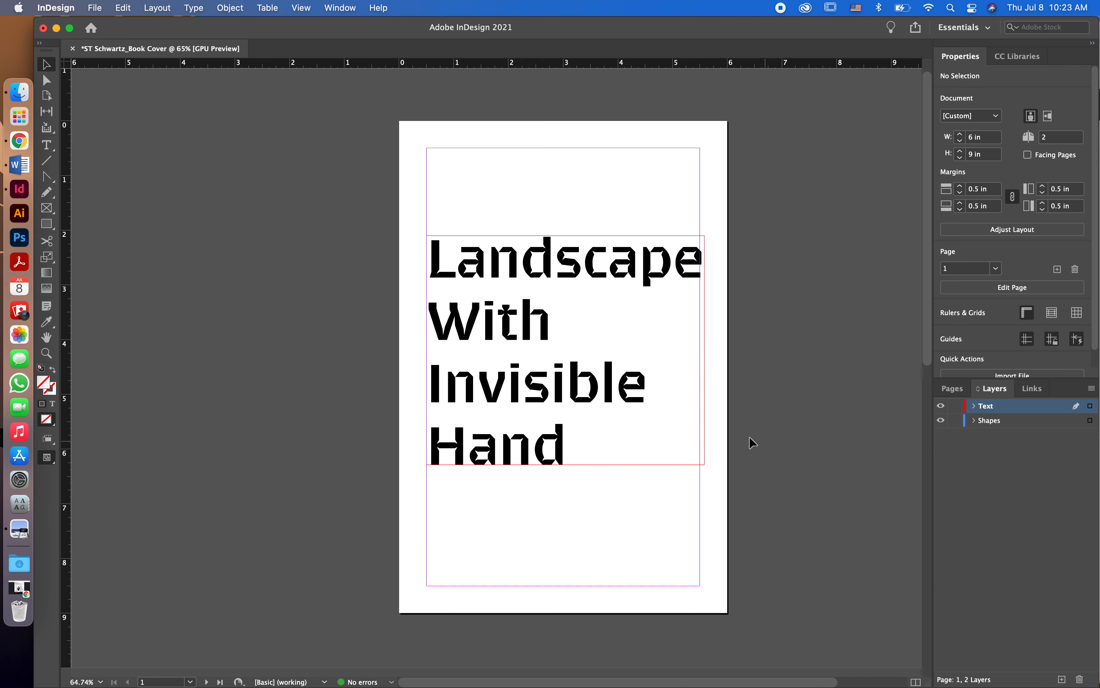
double_click(611, 400)
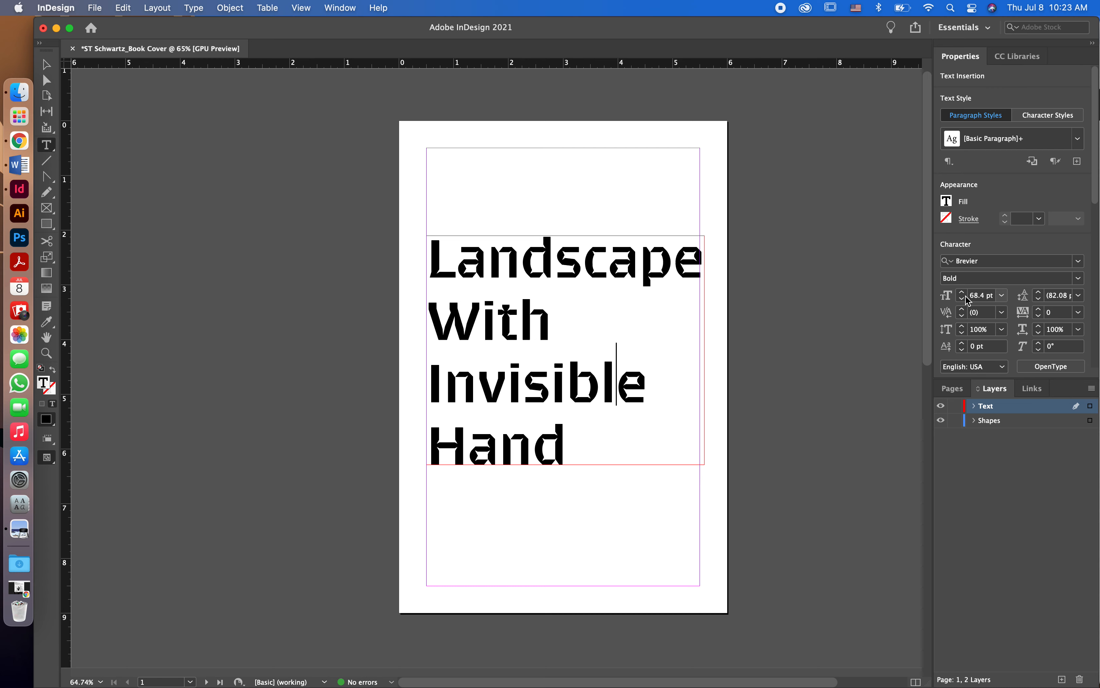
key("super+a")
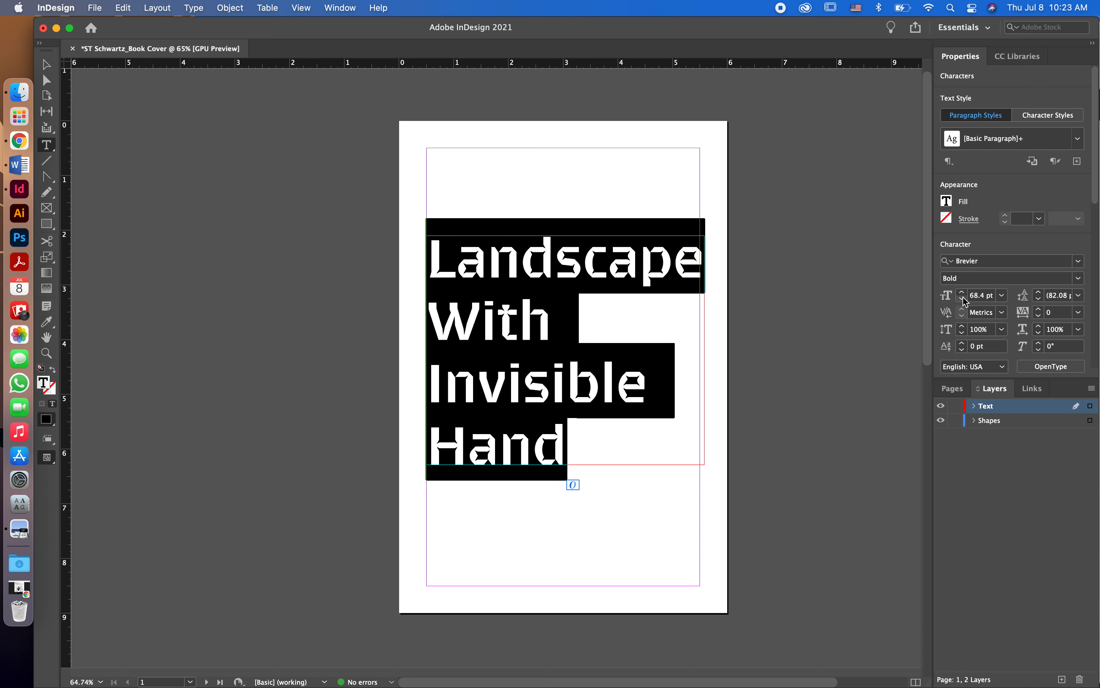
left_click(964, 299)
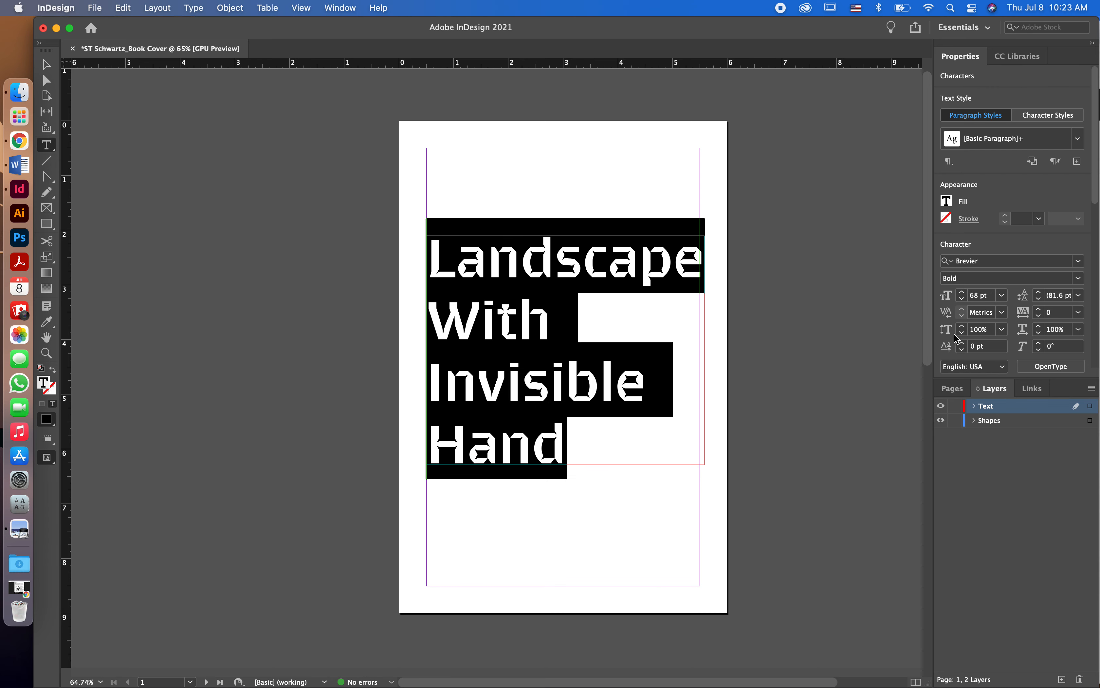
left_click(46, 64)
left_click(362, 176)
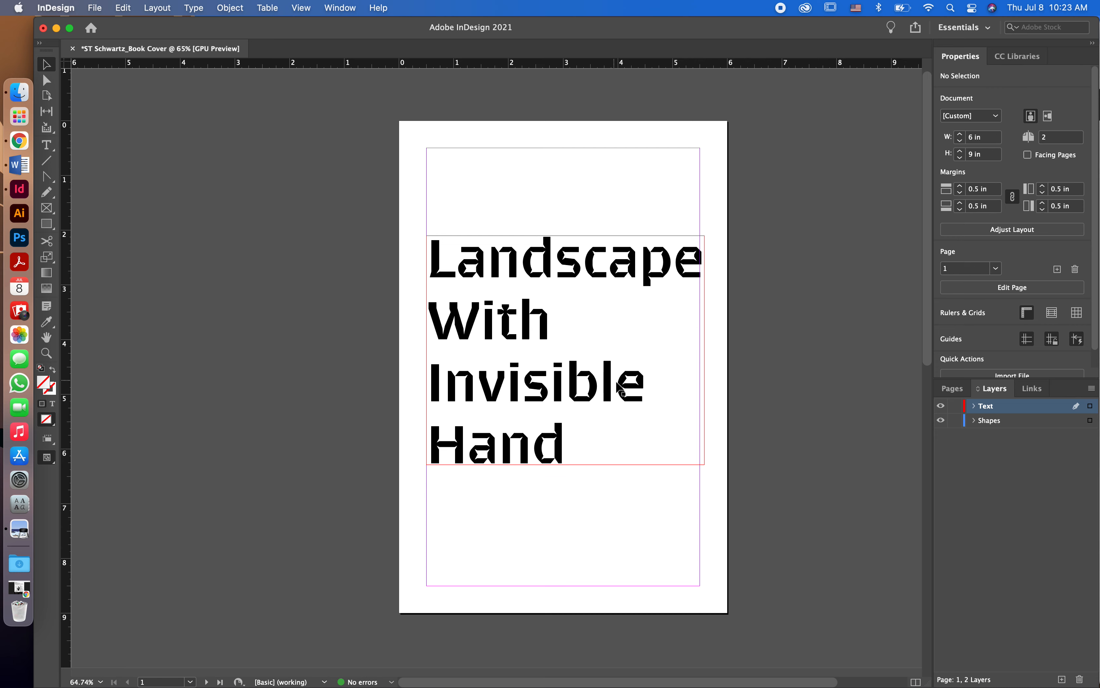
Extend the title's text frame downward to a height of about 5.82 in with the Selection tool.
double_click(549, 423)
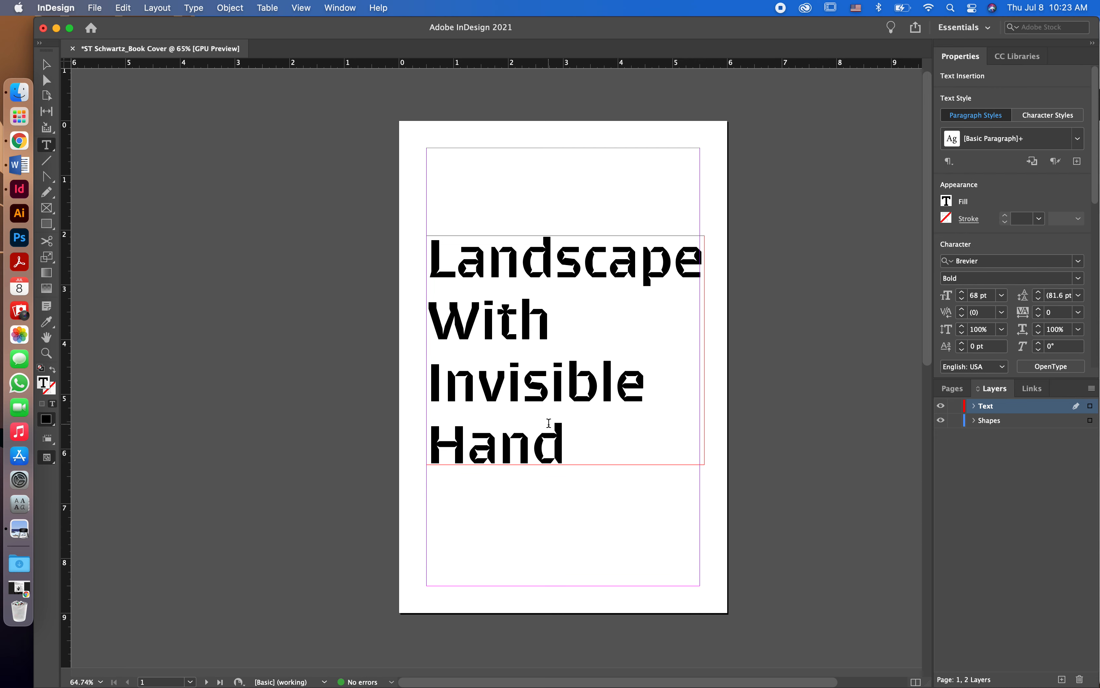
key("super+a")
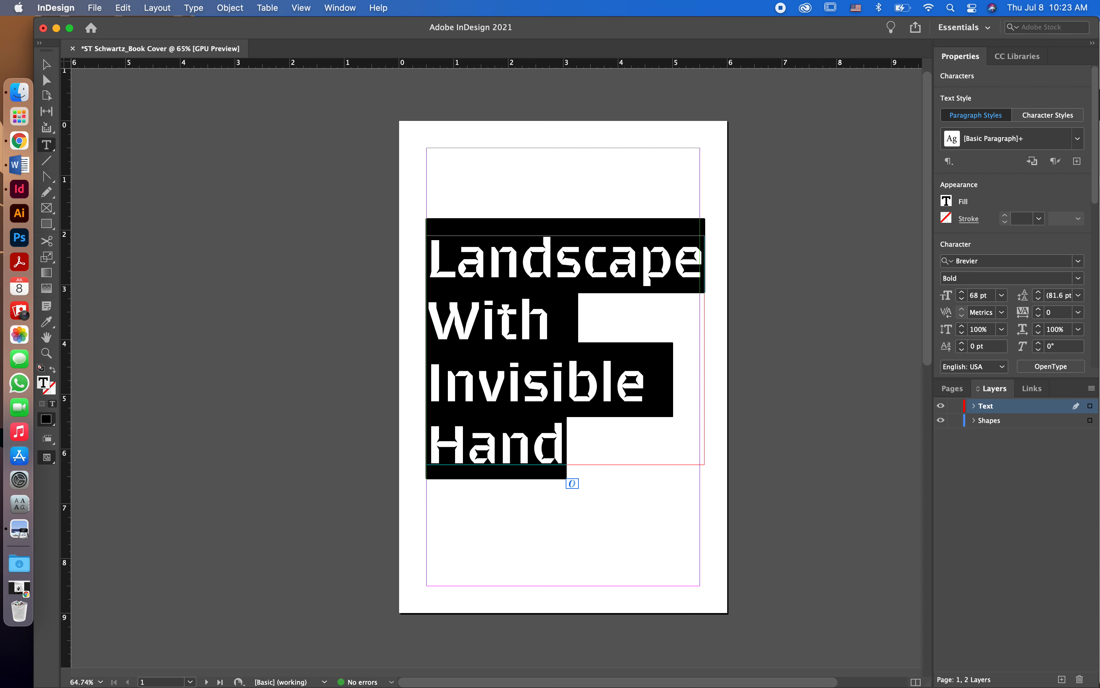
left_click_drag(1097, 184, 1098, 227)
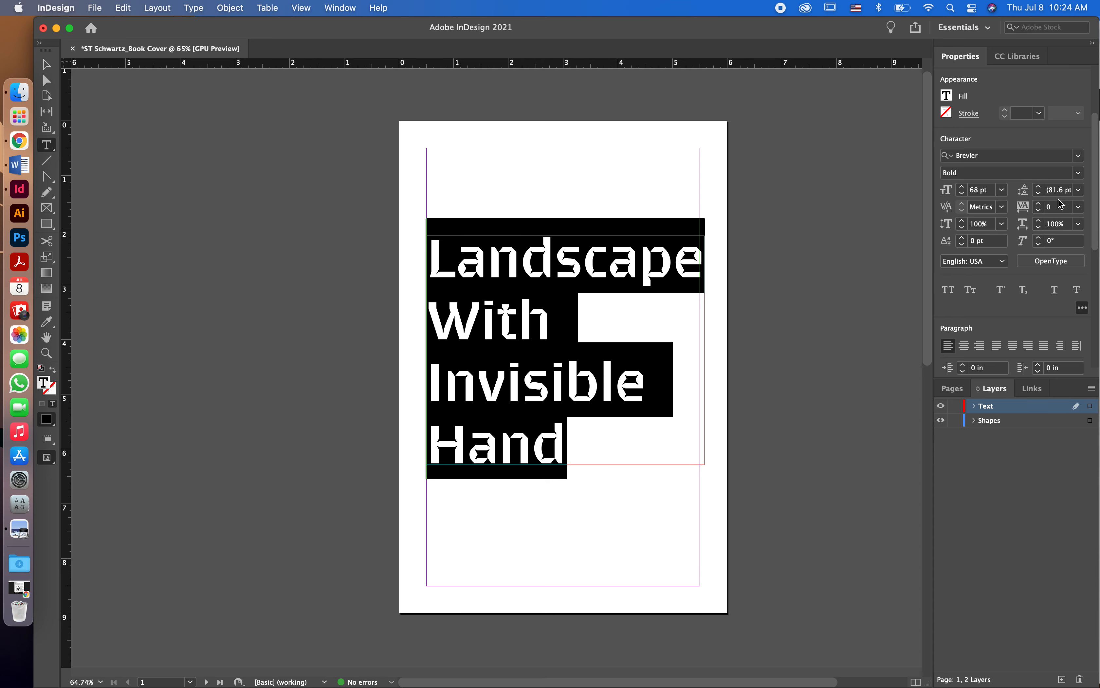
left_click(46, 64)
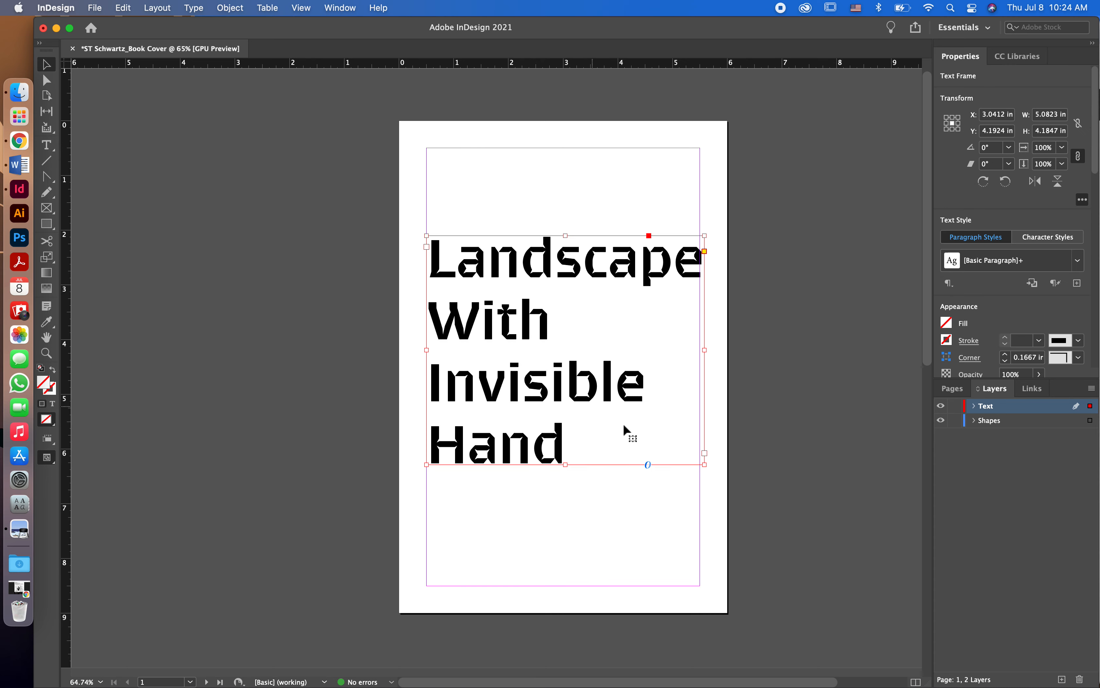
left_click_drag(565, 464, 565, 554)
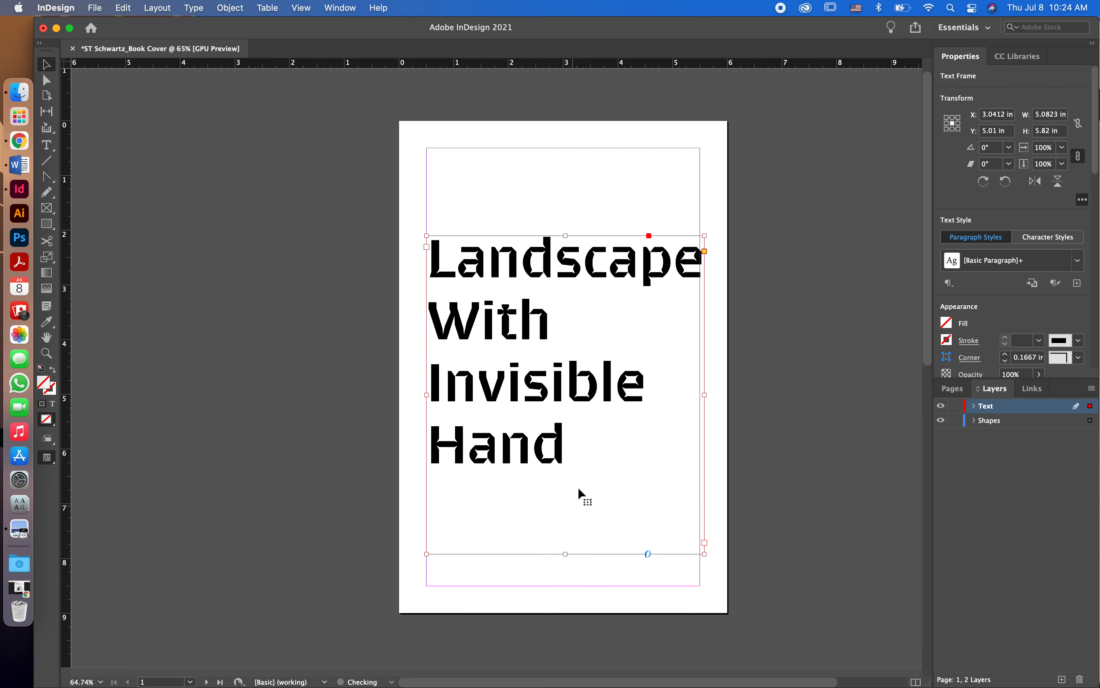
Increase the leading of the whole title text to 101 pt and deselect it.
double_click(569, 446)
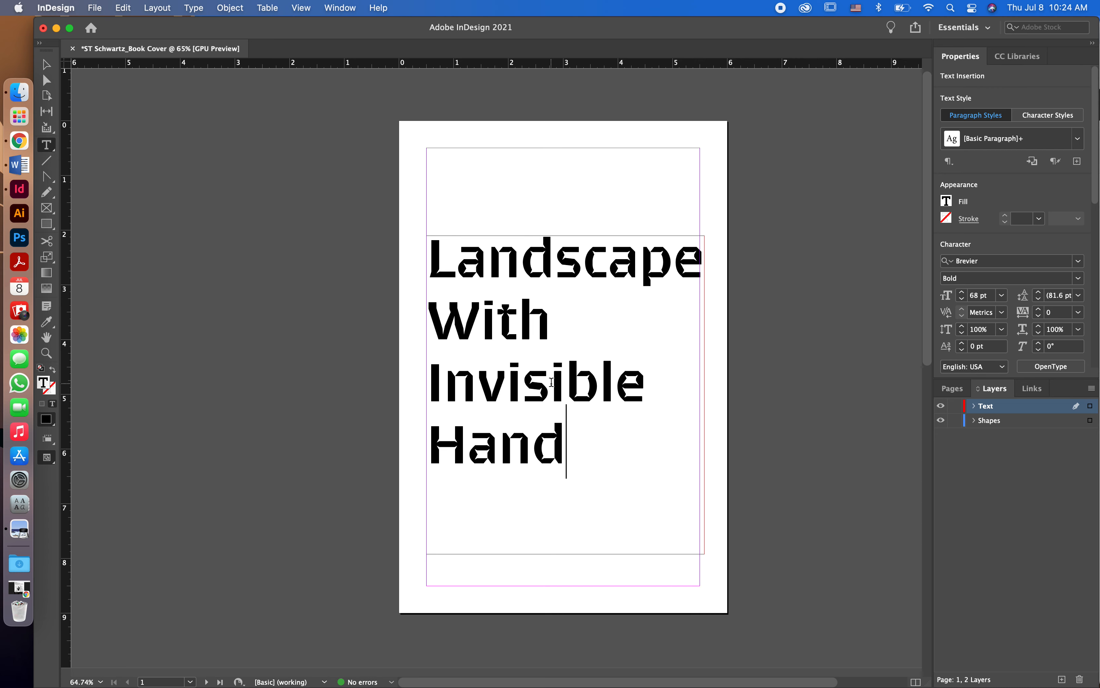
left_click(791, 357)
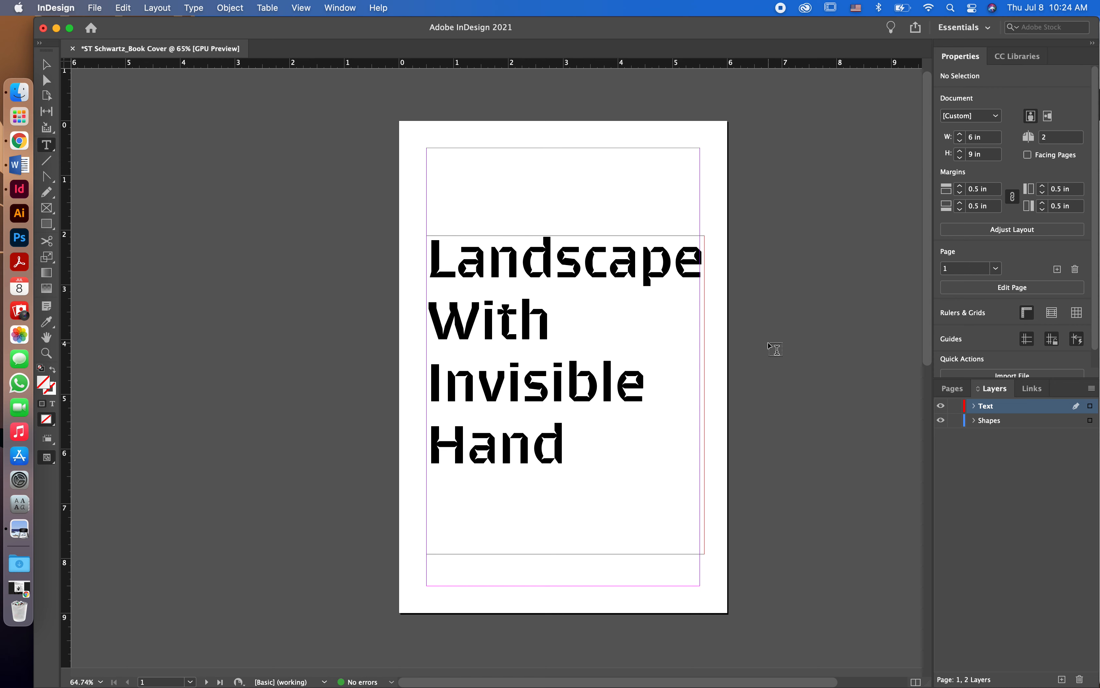
double_click(559, 453)
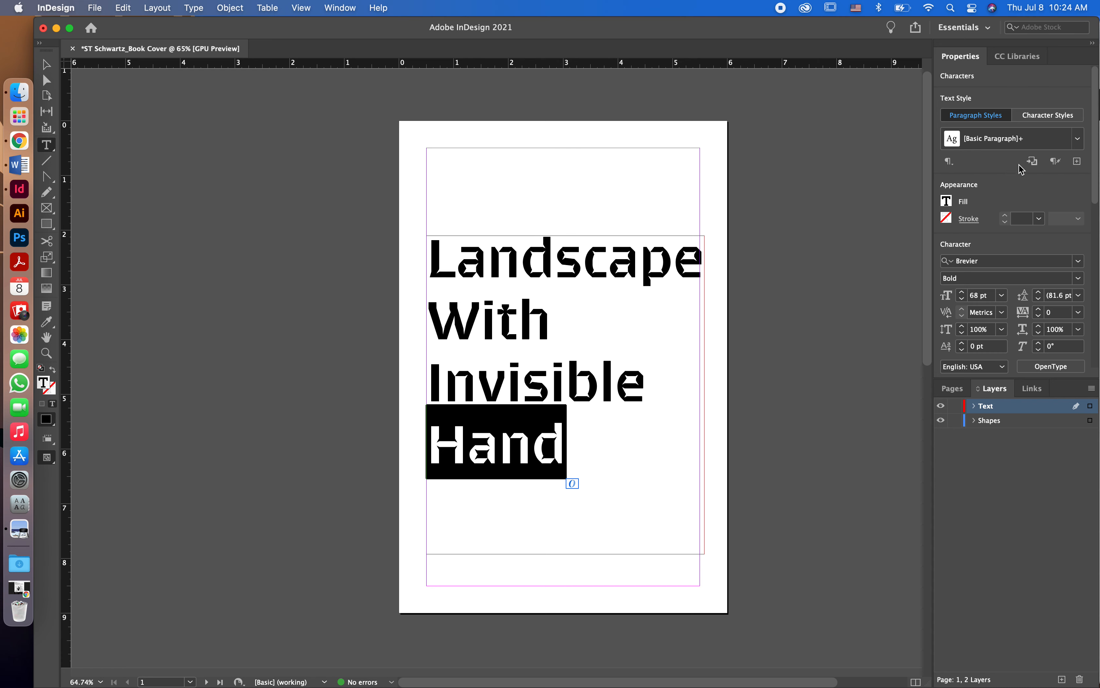
left_click_drag(1096, 154, 1097, 224)
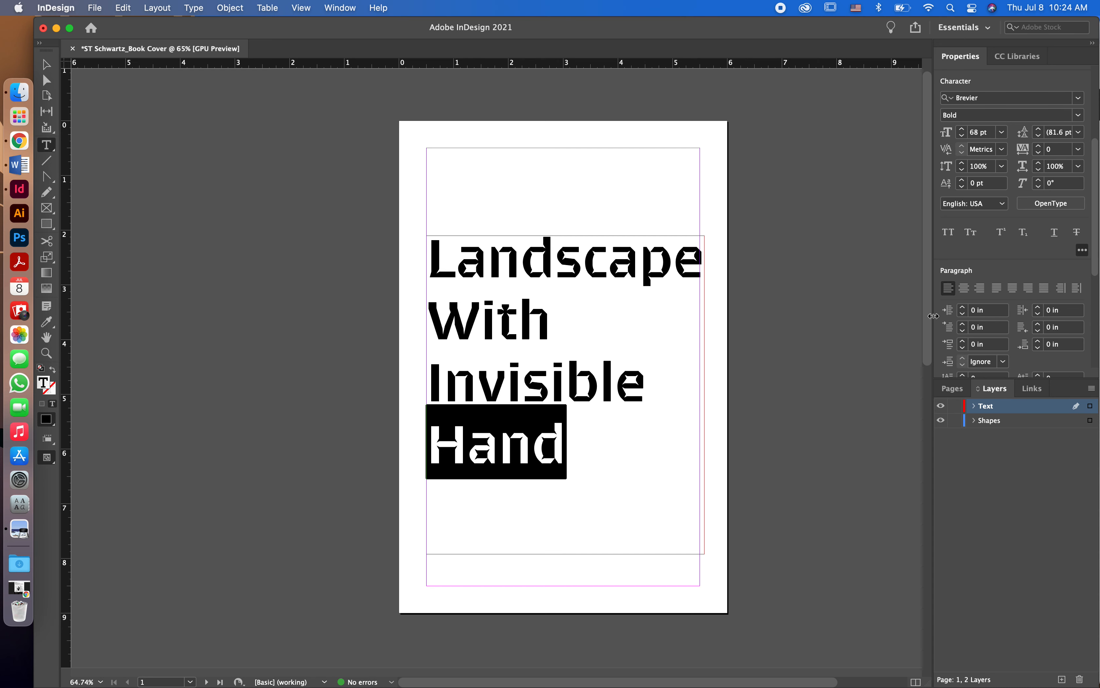
left_click_drag(580, 435, 453, 263)
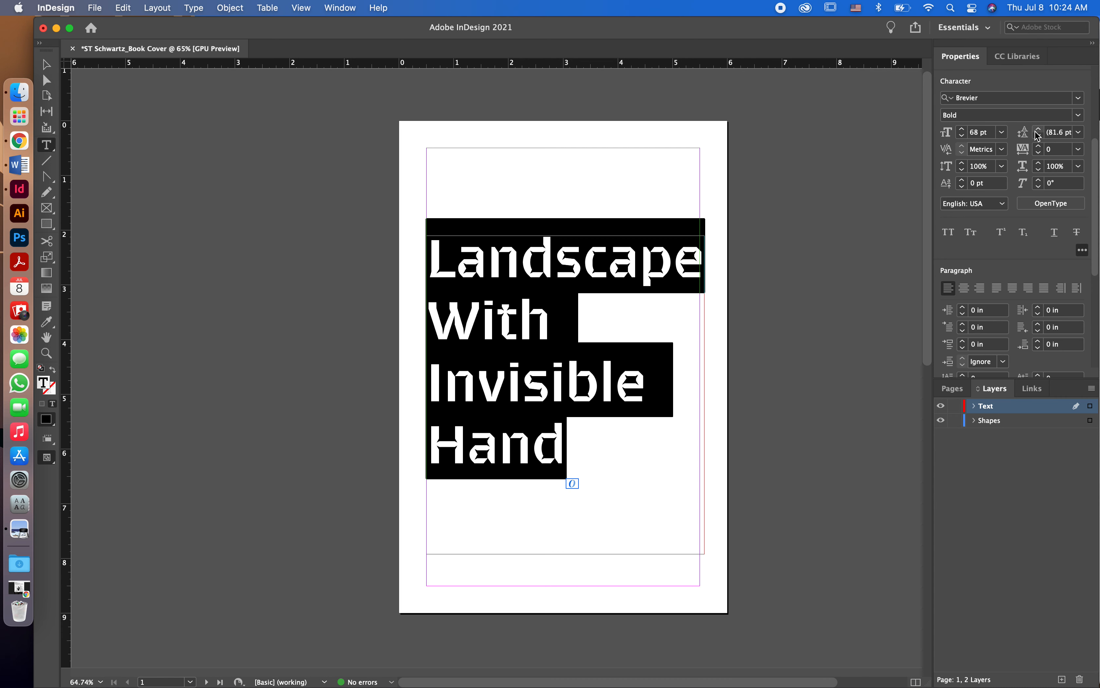
left_click(1079, 133)
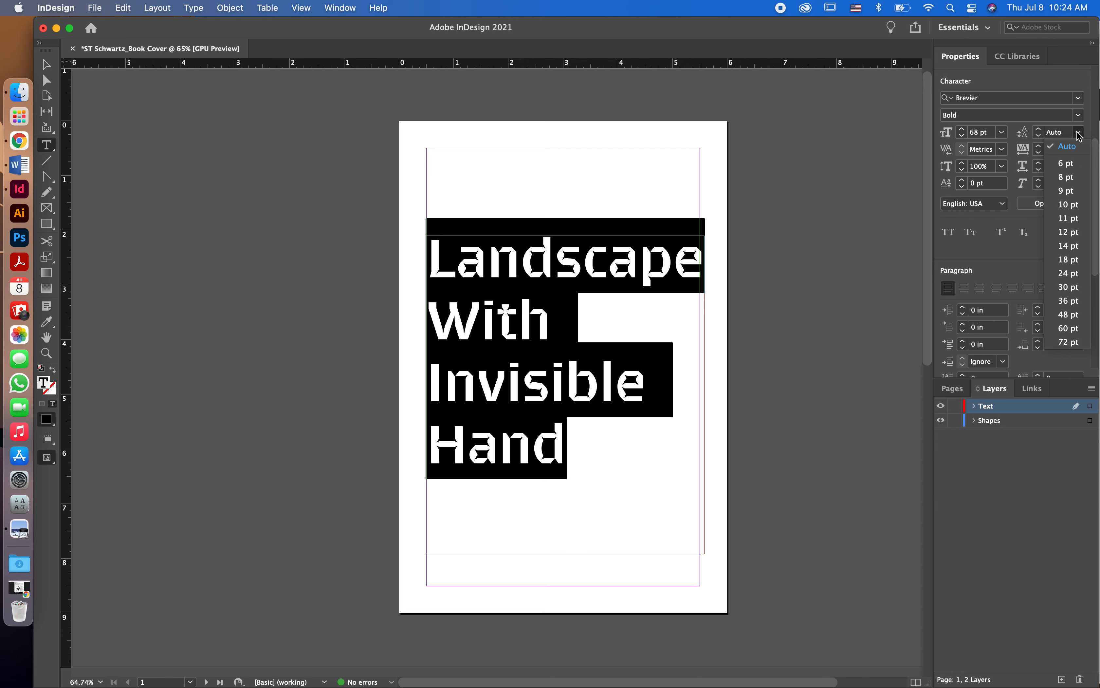
left_click(1052, 133)
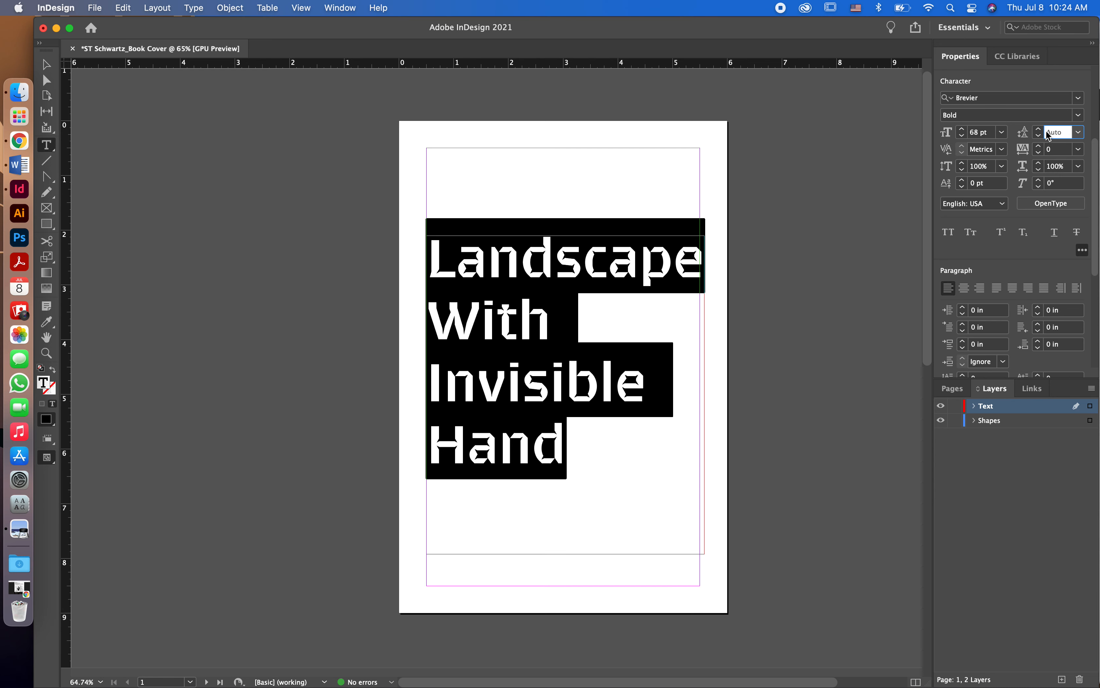
key("Up")
key("Up")
key("Up")
key("Up")
key("Up")
key("Up")
key("Up")
key("Up")
key("Up")
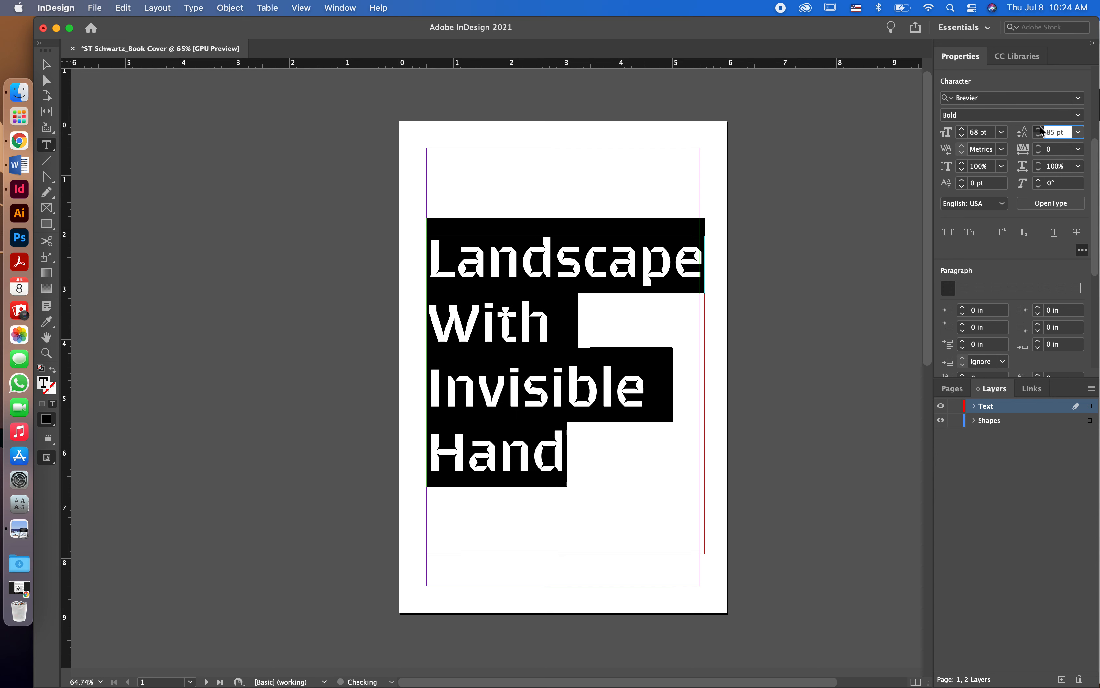
key("Up")
key("Up")
key("Up")
key("Up")
key("Up")
key("Up")
key("Up")
key("Up")
key("Up")
key("Up")
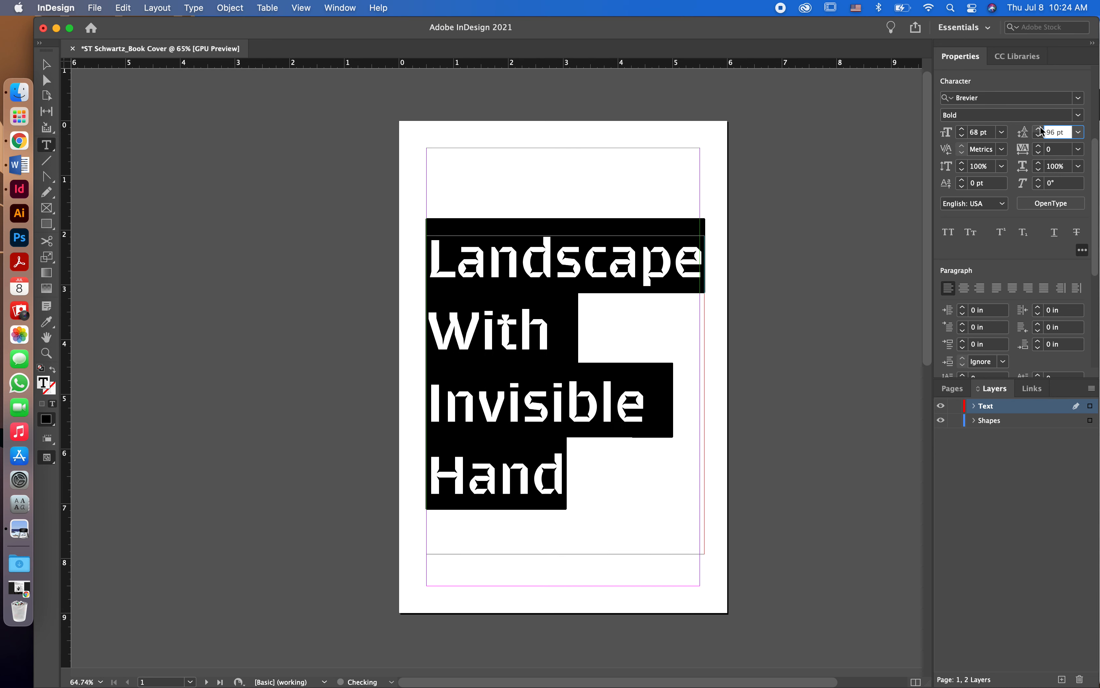
left_click(783, 342)
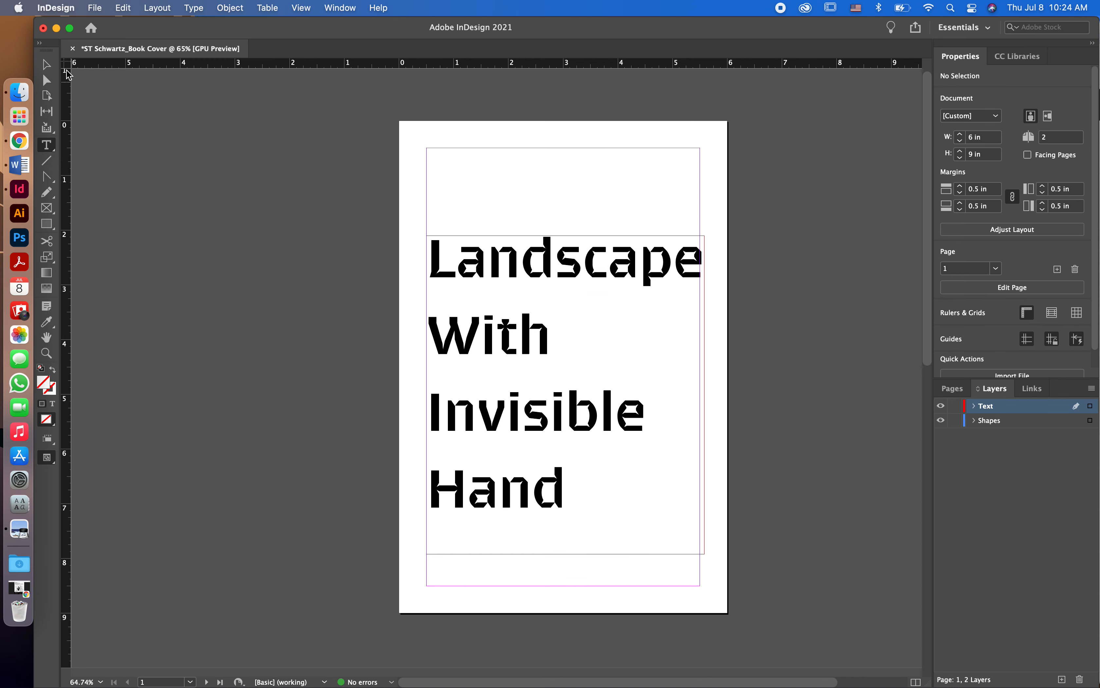
Reset the leading of the whole title text to Auto.
left_click(46, 65)
double_click(541, 268)
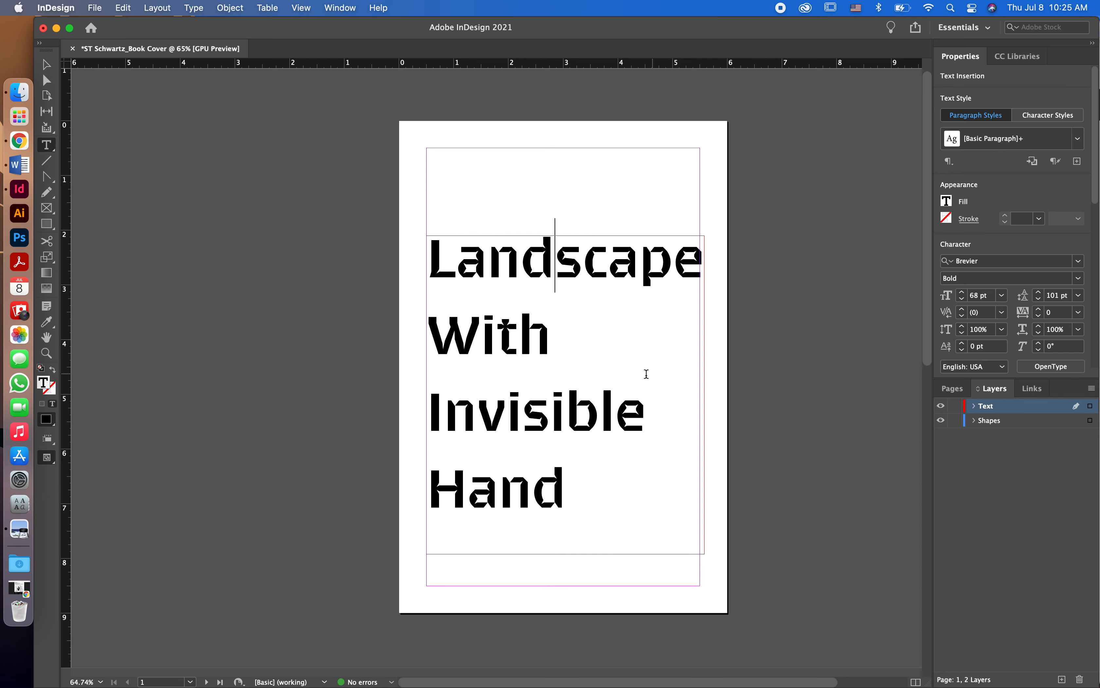
key("super+a")
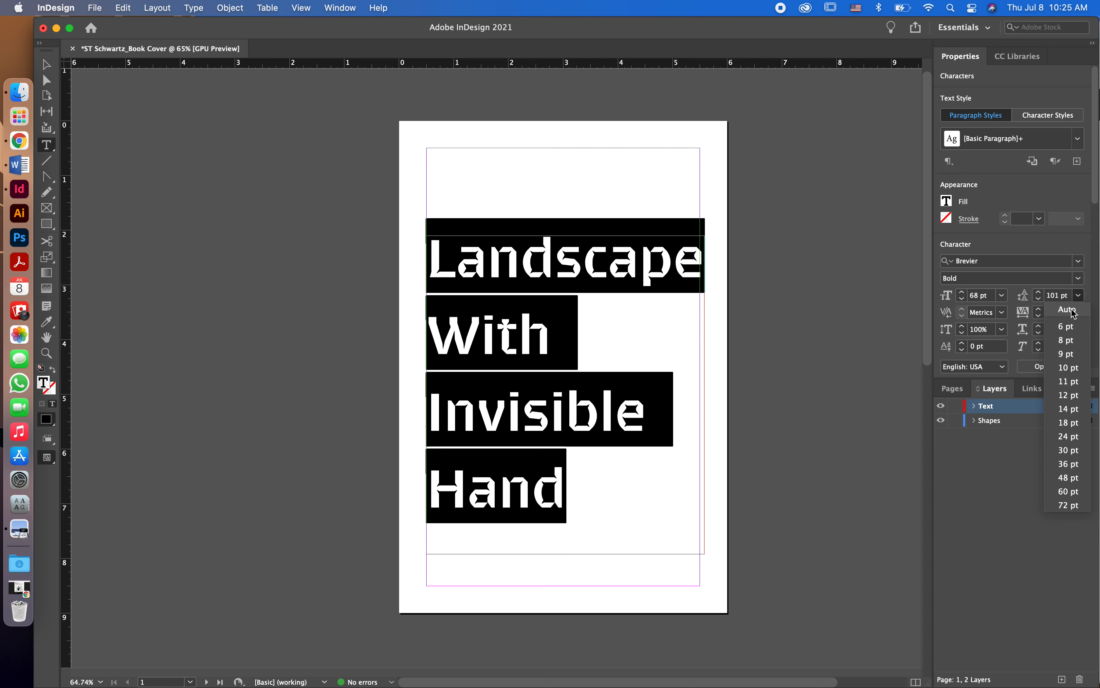
left_click(1069, 309)
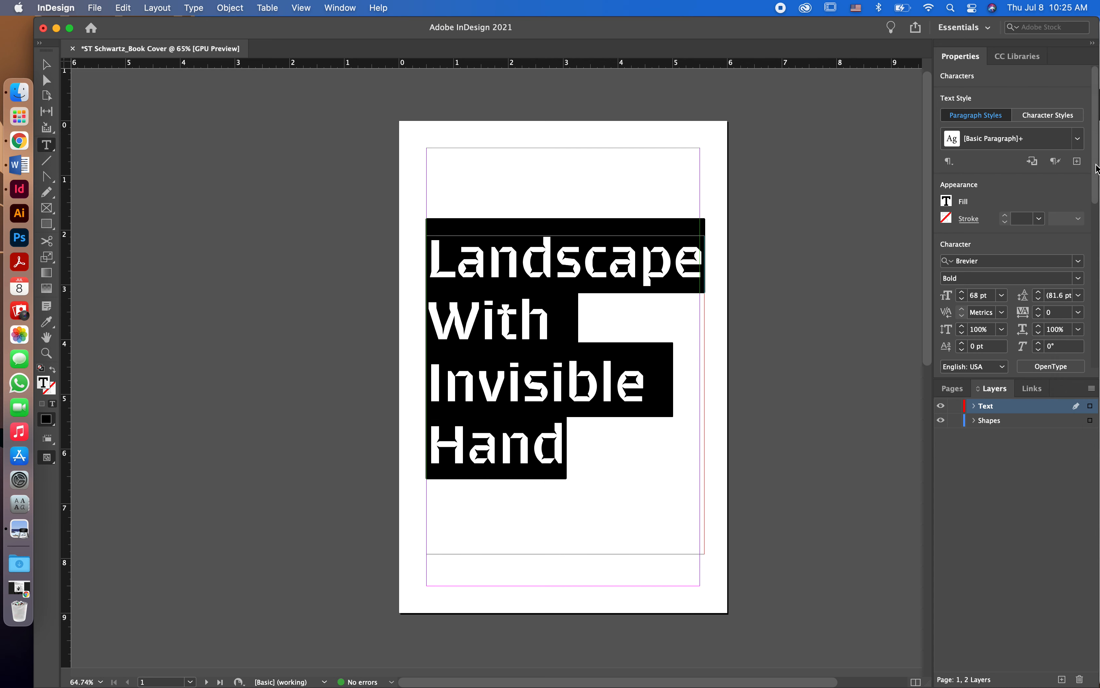
Try increasing the tracking of the whole title text to 220, and set it back to 0.
scroll(1058, 200, "down", 5)
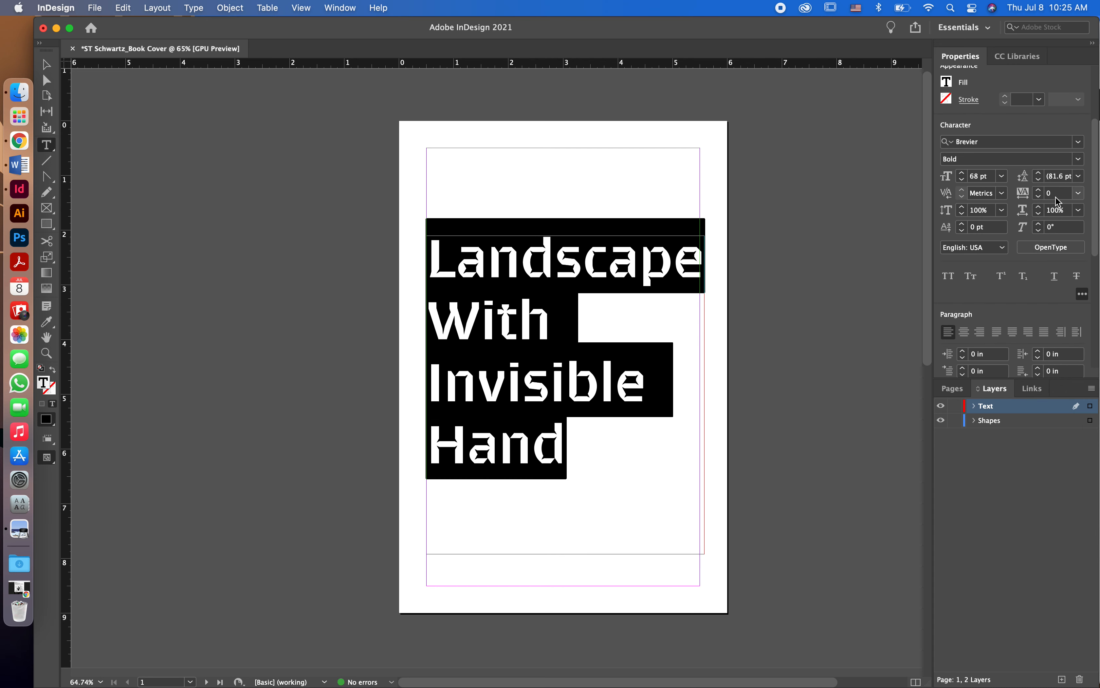
left_click(1040, 190)
left_click(1039, 190)
left_click(1040, 191)
left_click(1040, 191)
left_click(1039, 191)
left_click(1040, 191)
left_click(1040, 191)
left_click(1039, 191)
left_click(1040, 191)
left_click(1040, 191)
left_click(1040, 190)
left_click(1040, 191)
left_click(1039, 191)
left_click(1039, 191)
left_click(1040, 191)
left_click(1040, 190)
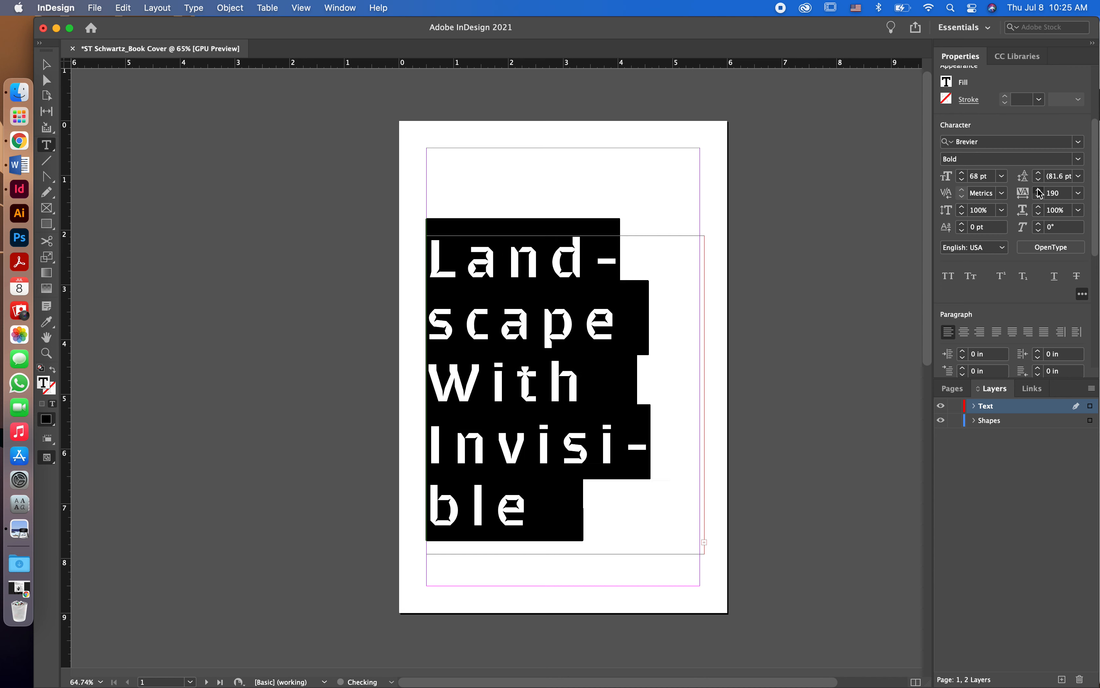
left_click(1039, 190)
left_click(1040, 190)
left_click(1040, 190)
left_click(1079, 193)
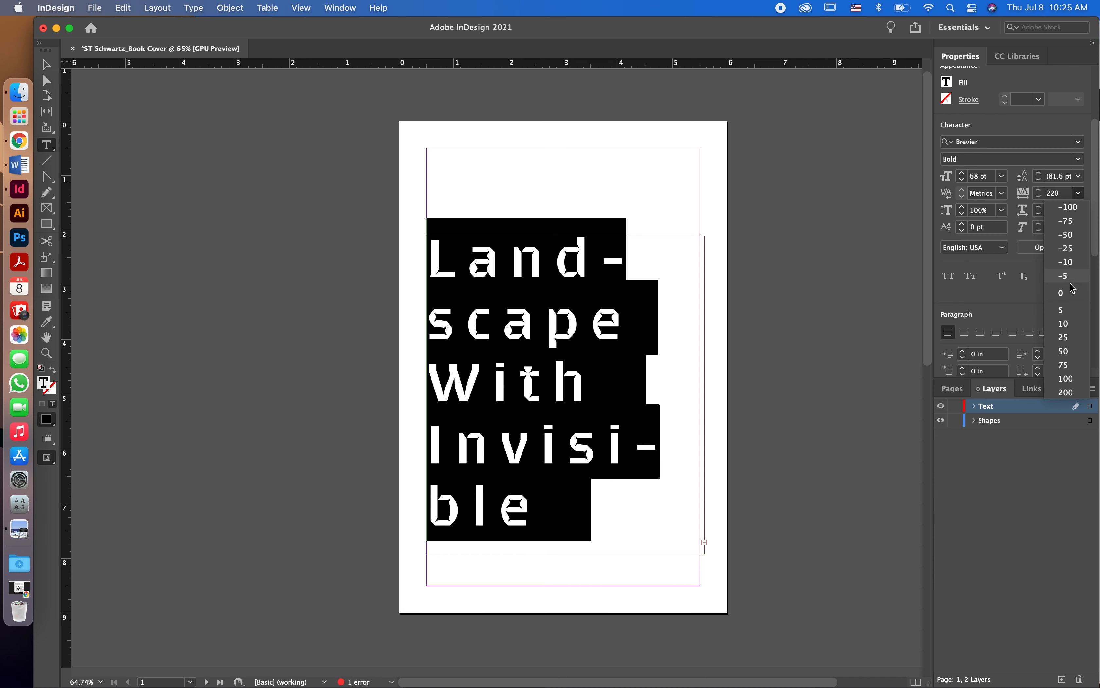
left_click(1072, 297)
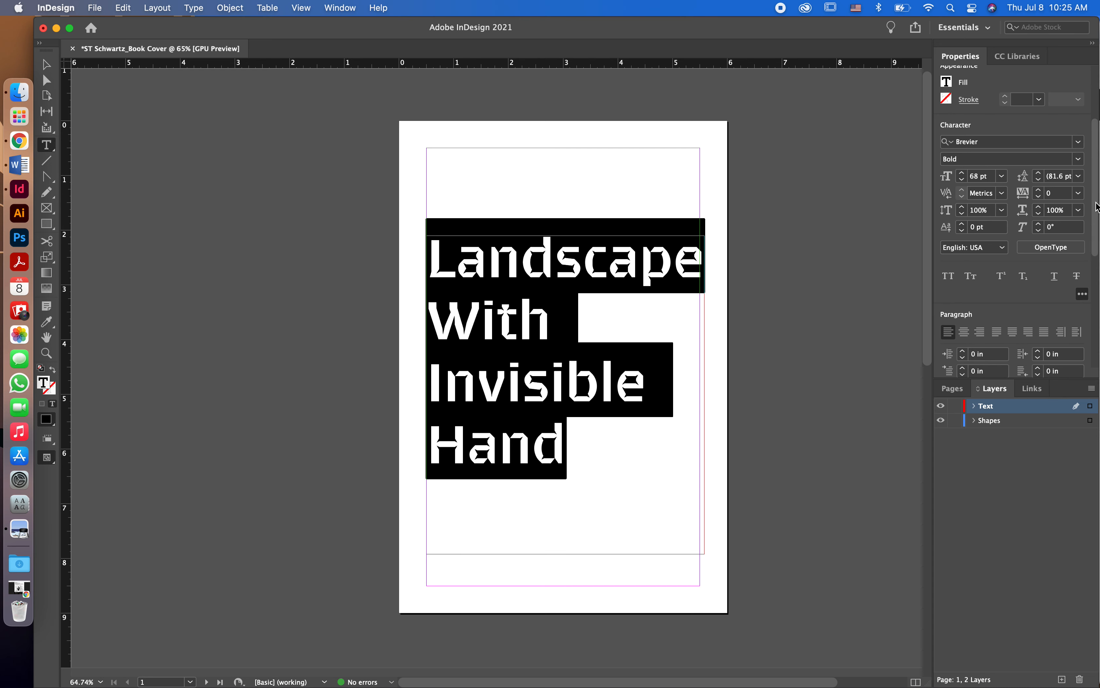
Examine the additional character options and the list of available languages for the title text, and deselect it.
left_click_drag(1097, 208, 1097, 232)
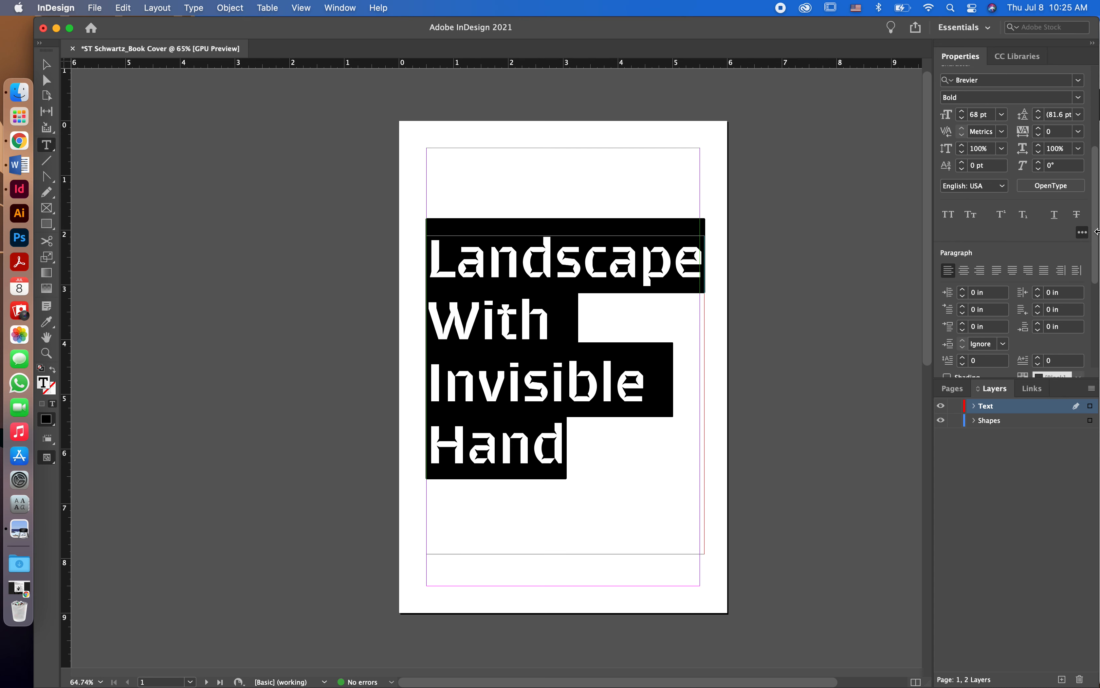
left_click(1082, 232)
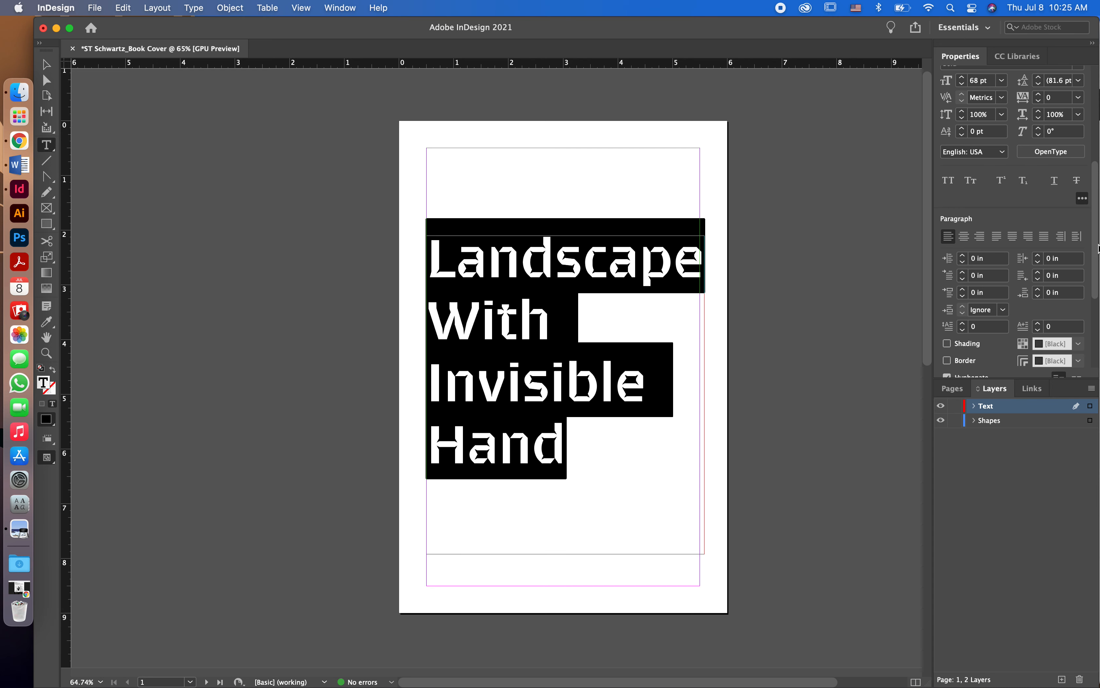
left_click(1082, 200)
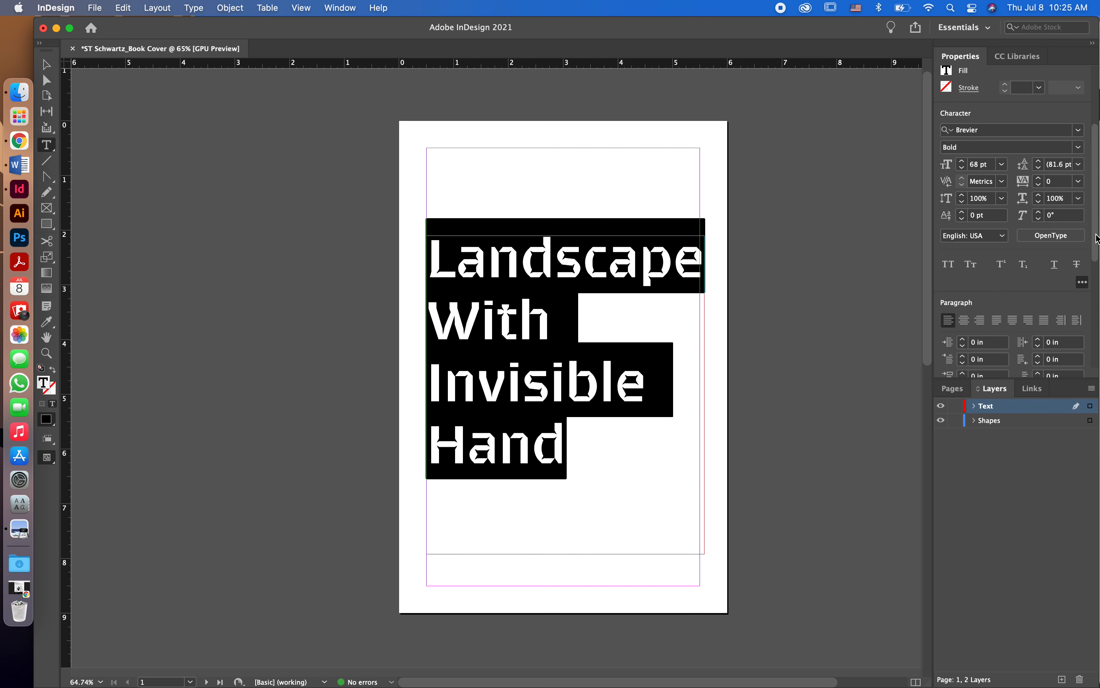
left_click_drag(1097, 239, 1097, 254)
scroll(966, 182, "down", 3)
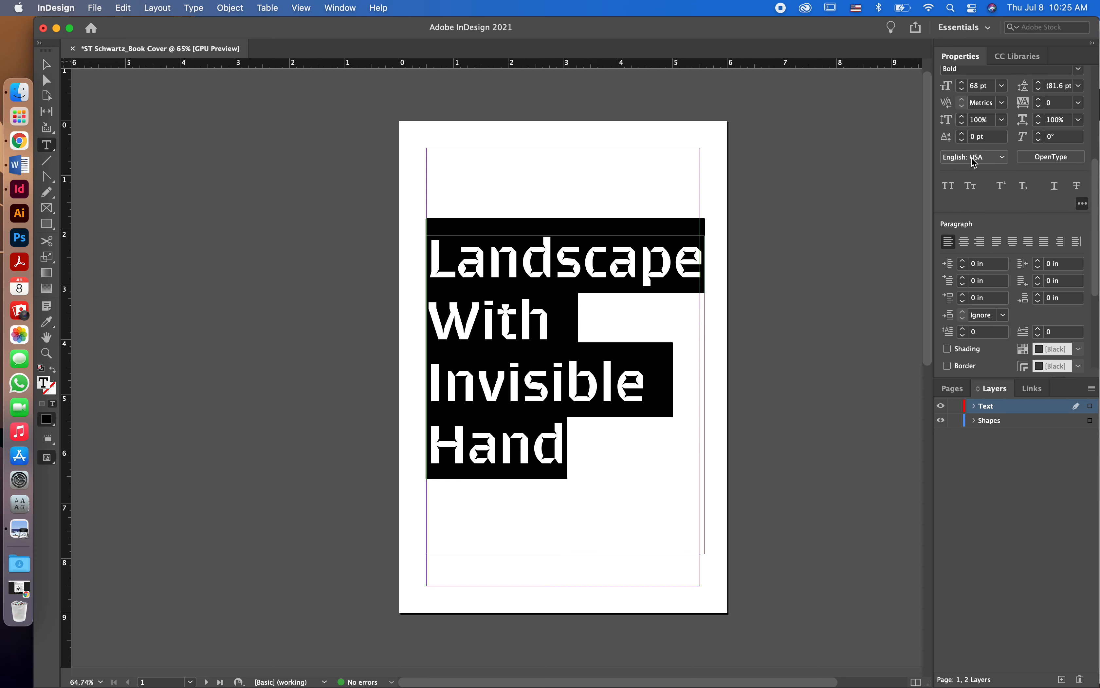
left_click(1003, 158)
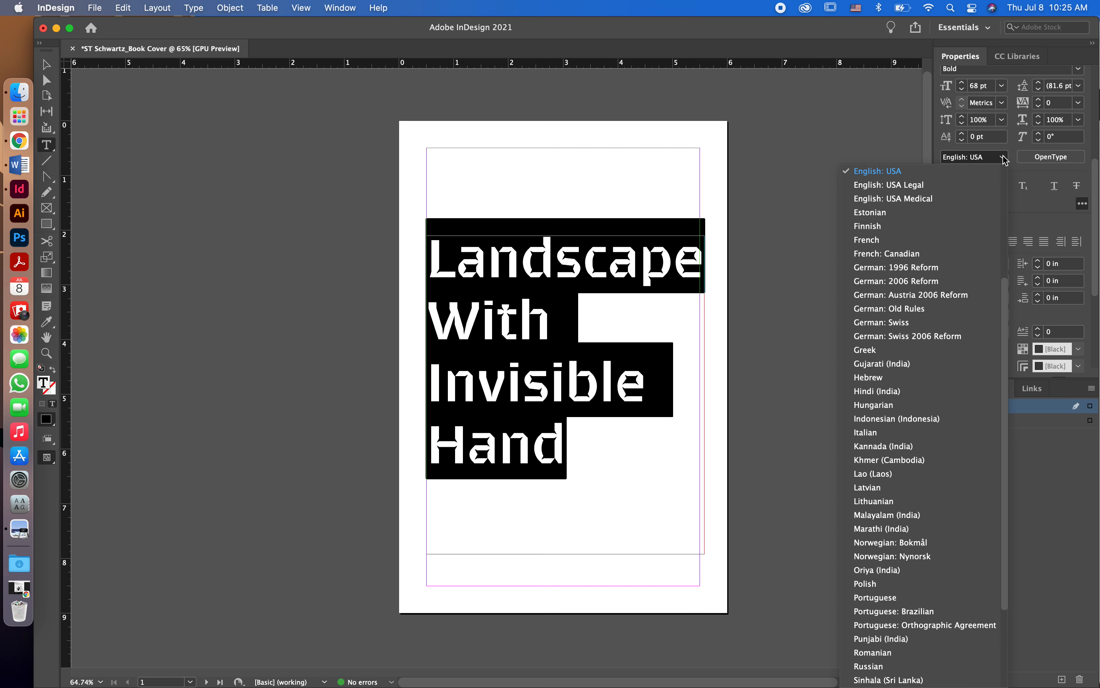
left_click(1004, 159)
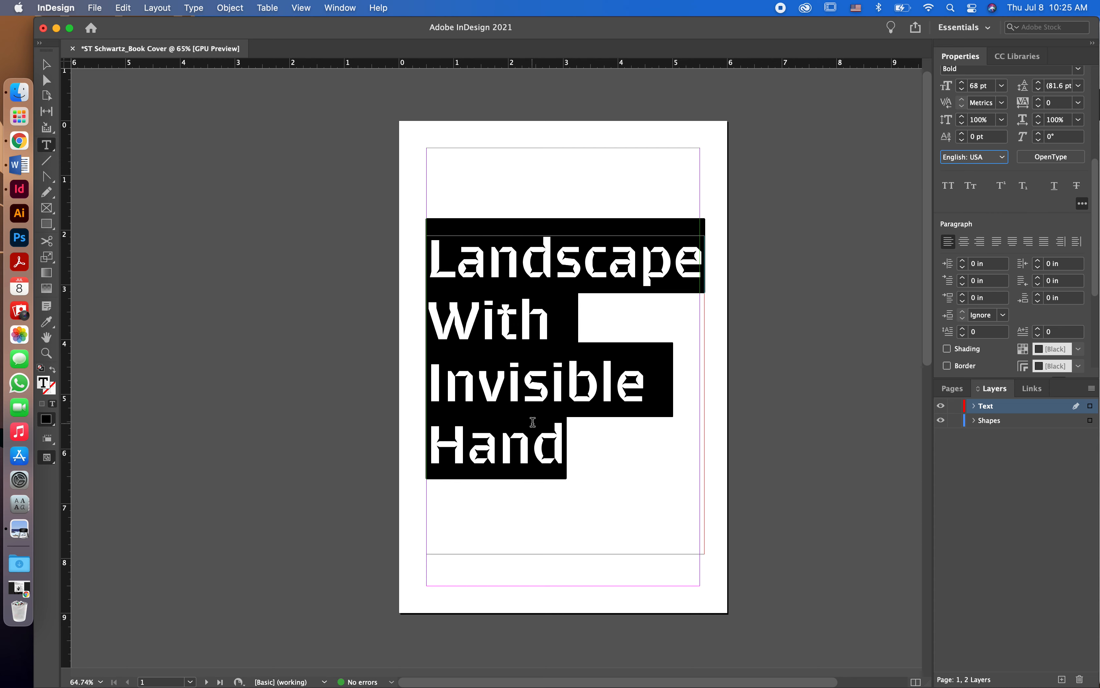
left_click(544, 442)
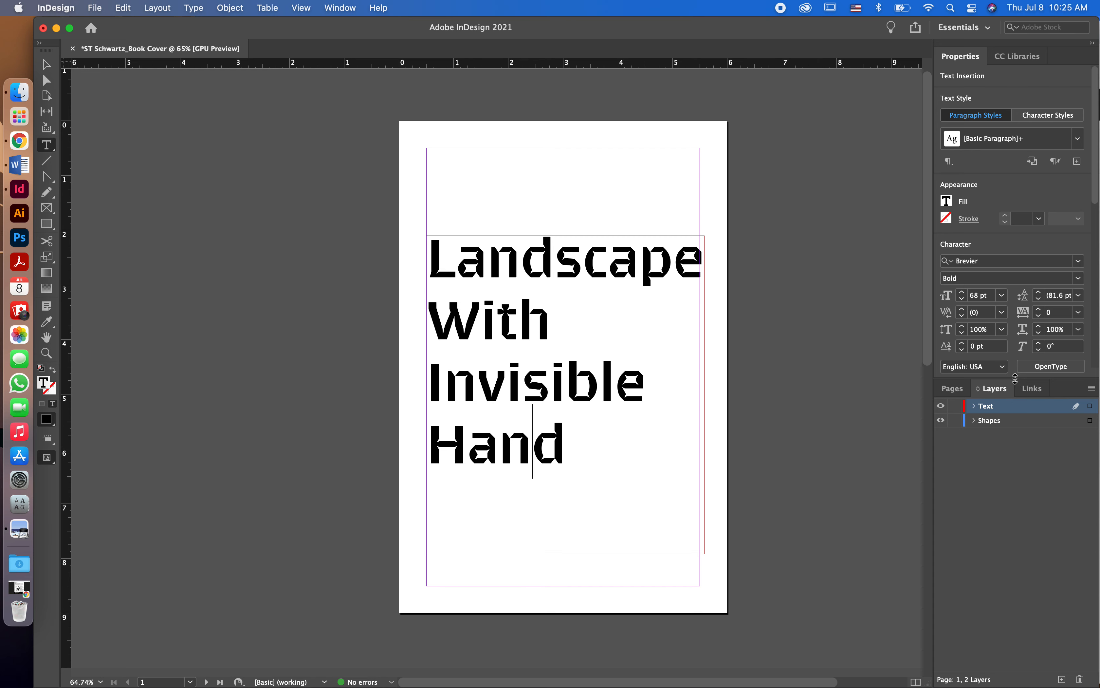
Enlarge the Properties panel by shrinking the Layers panel, and bring the paragraph options into view.
left_click_drag(1015, 379, 1037, 475)
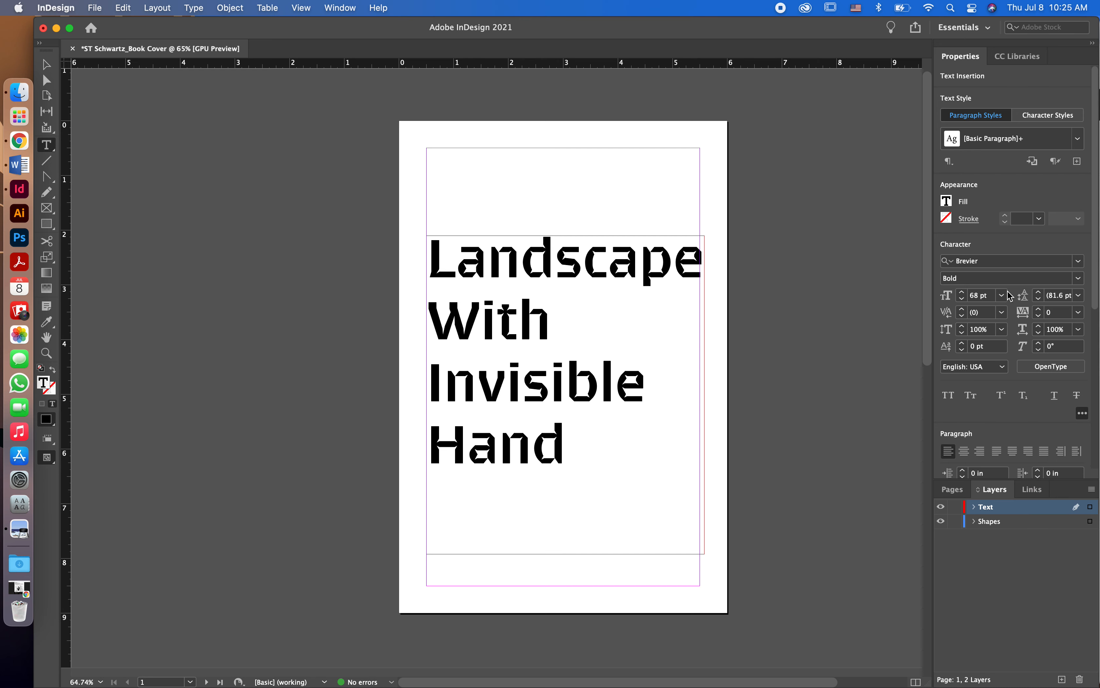
scroll(1014, 273, "down", 10)
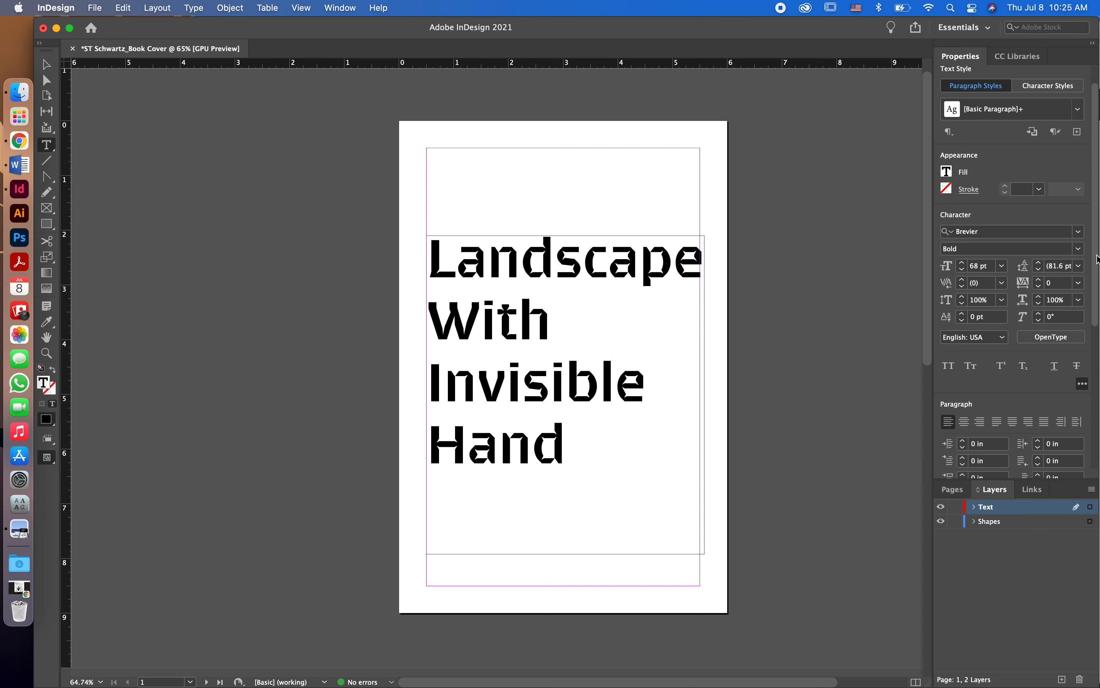
scroll(1043, 235, "down", 2)
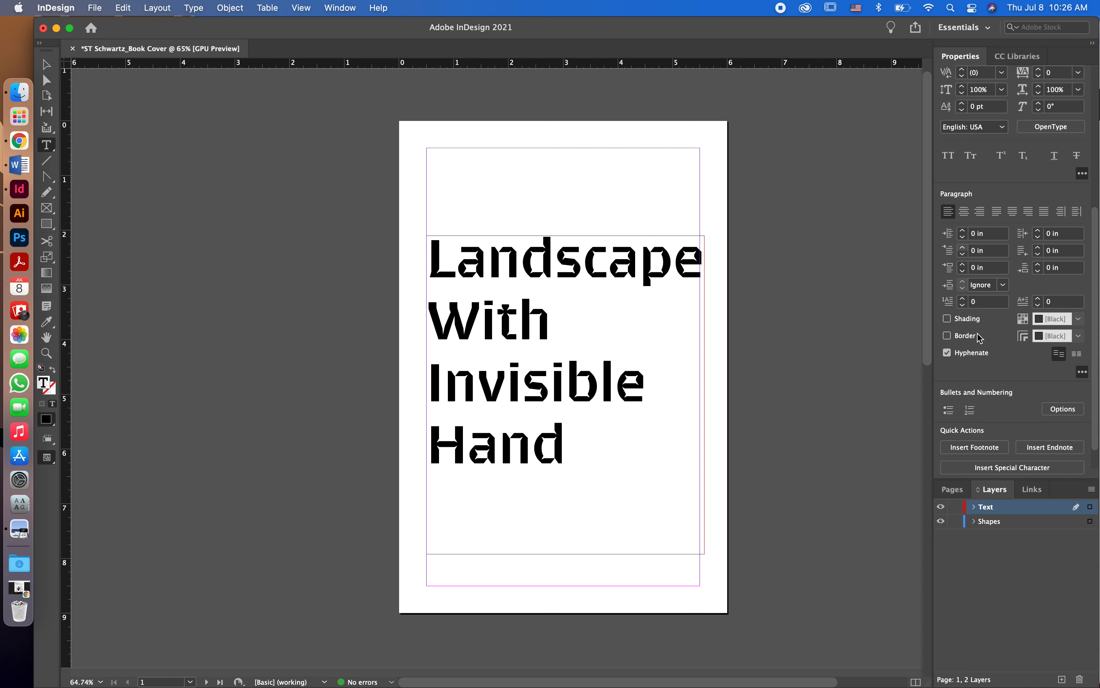
Try centre and right alignment on the whole title, and set it to justify with the last line aligned left.
left_click_drag(595, 455, 396, 277)
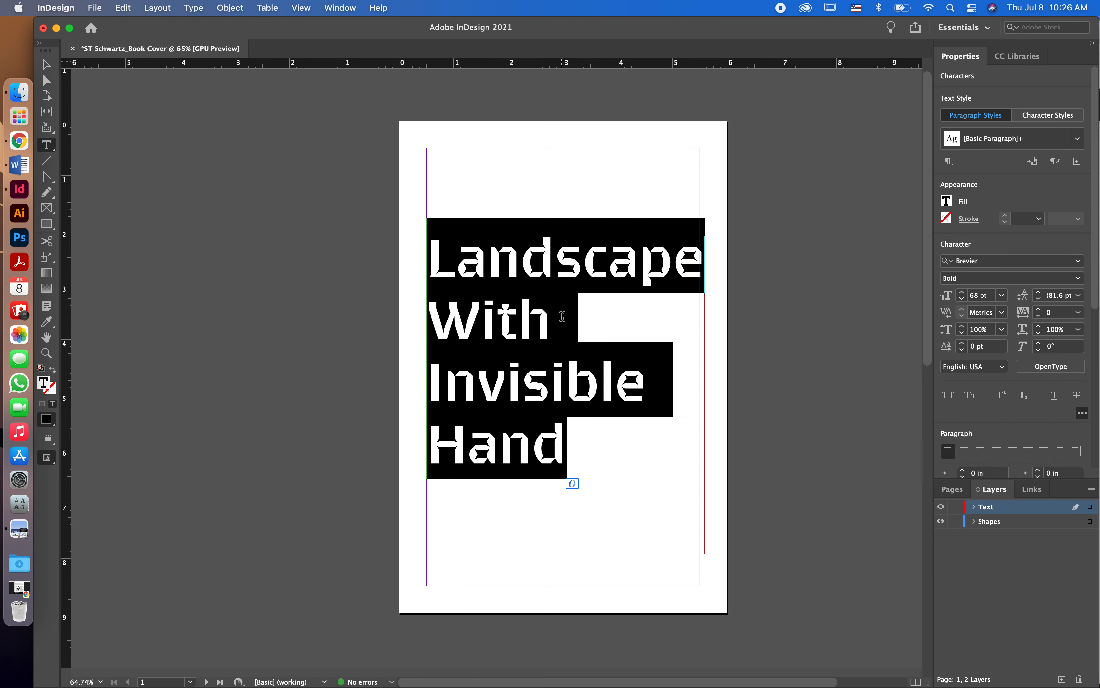
scroll(1014, 319, "down", 5)
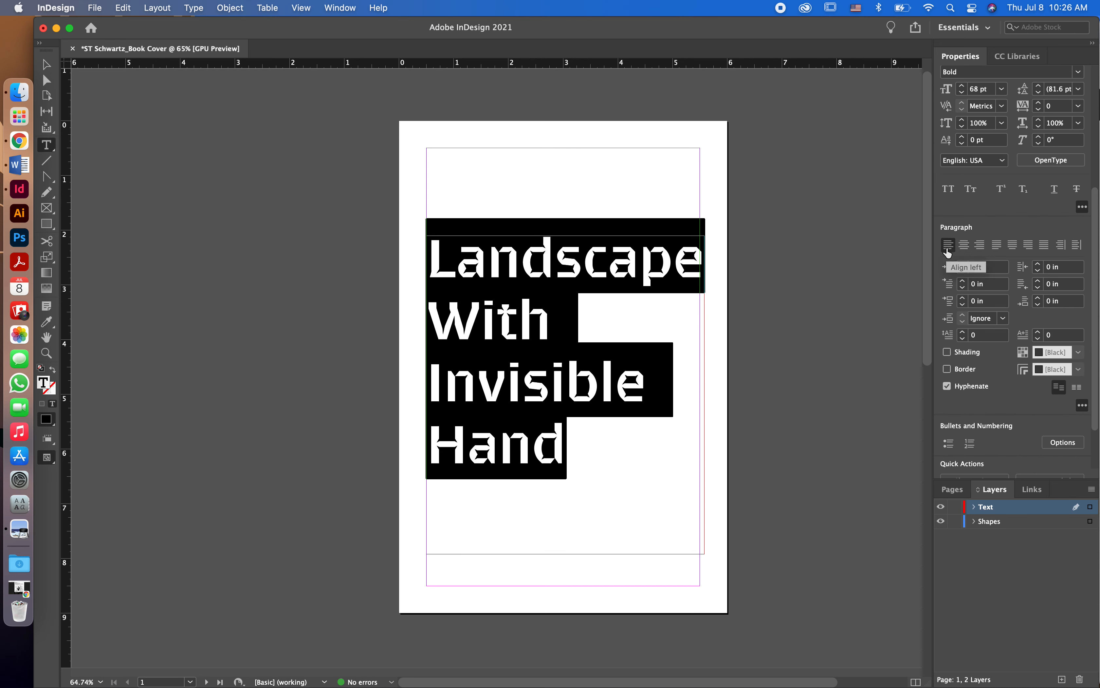
left_click(965, 246)
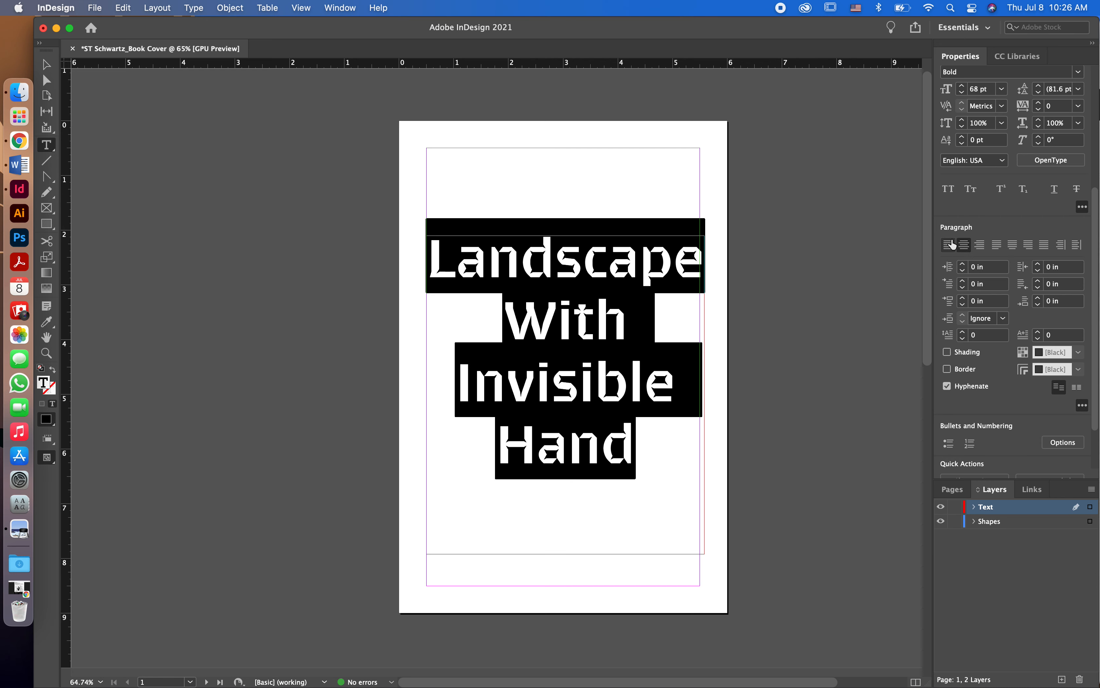
left_click(979, 246)
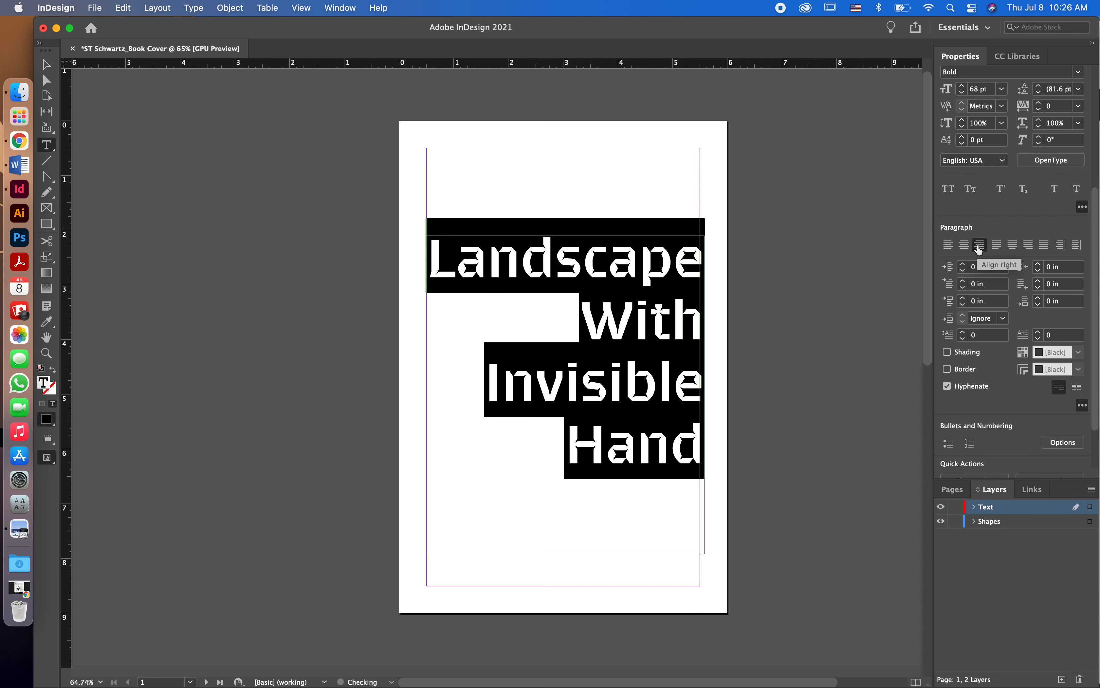
left_click(997, 246)
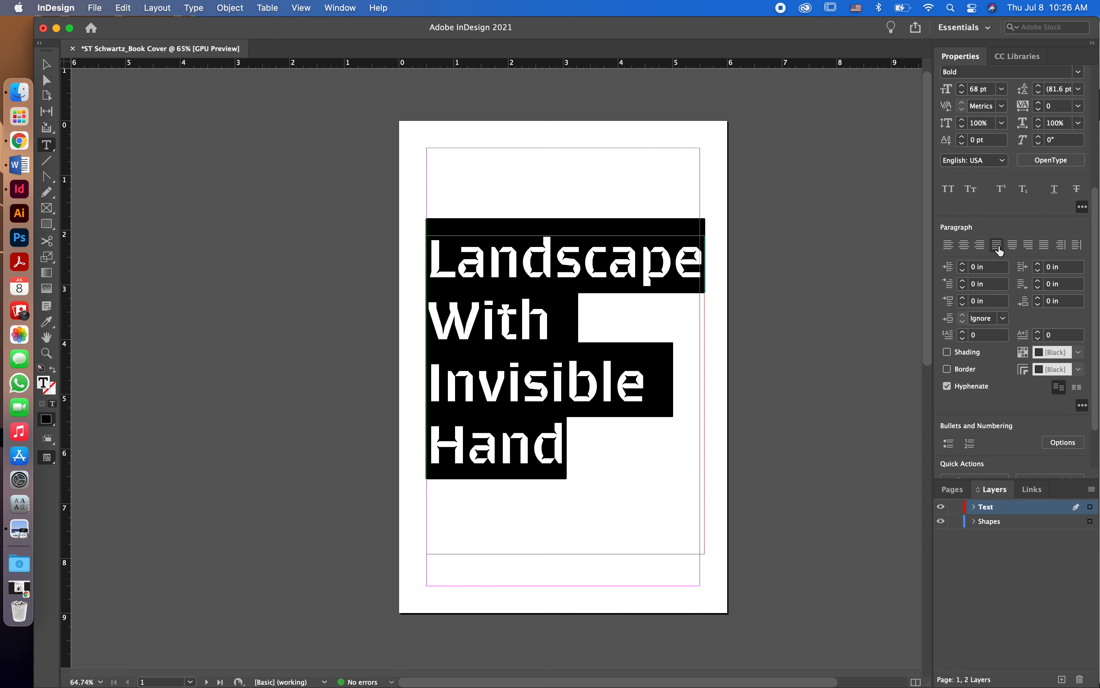
Try removing the line break before "Invisible" in the title, and undo the removal.
left_click(433, 379)
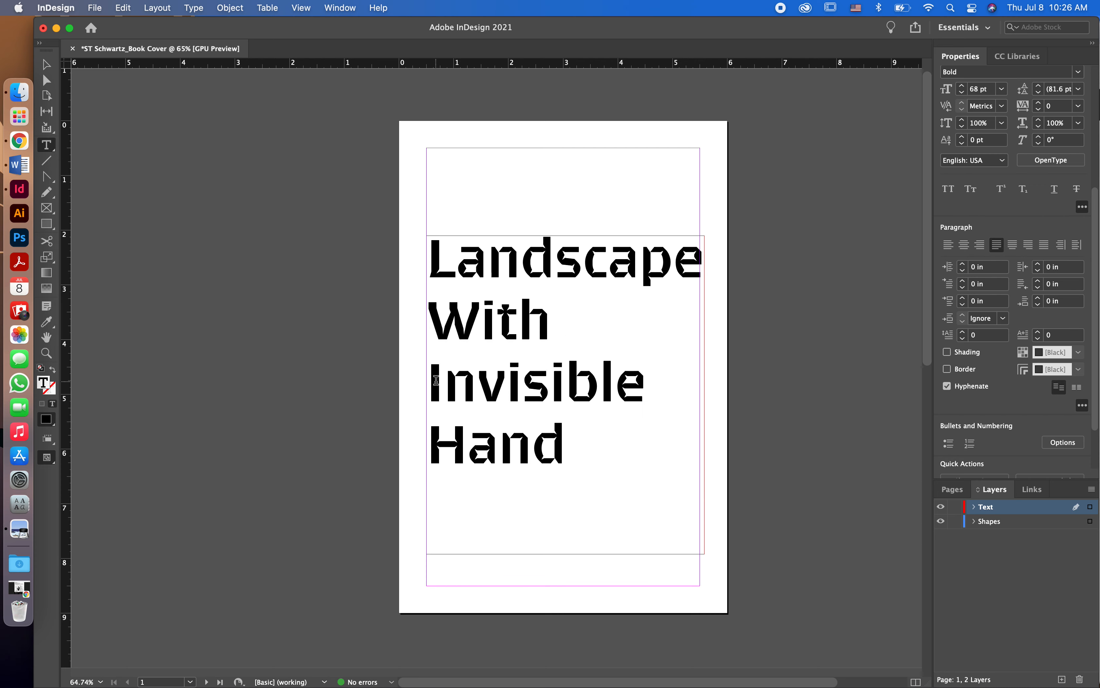
key("BackSpace")
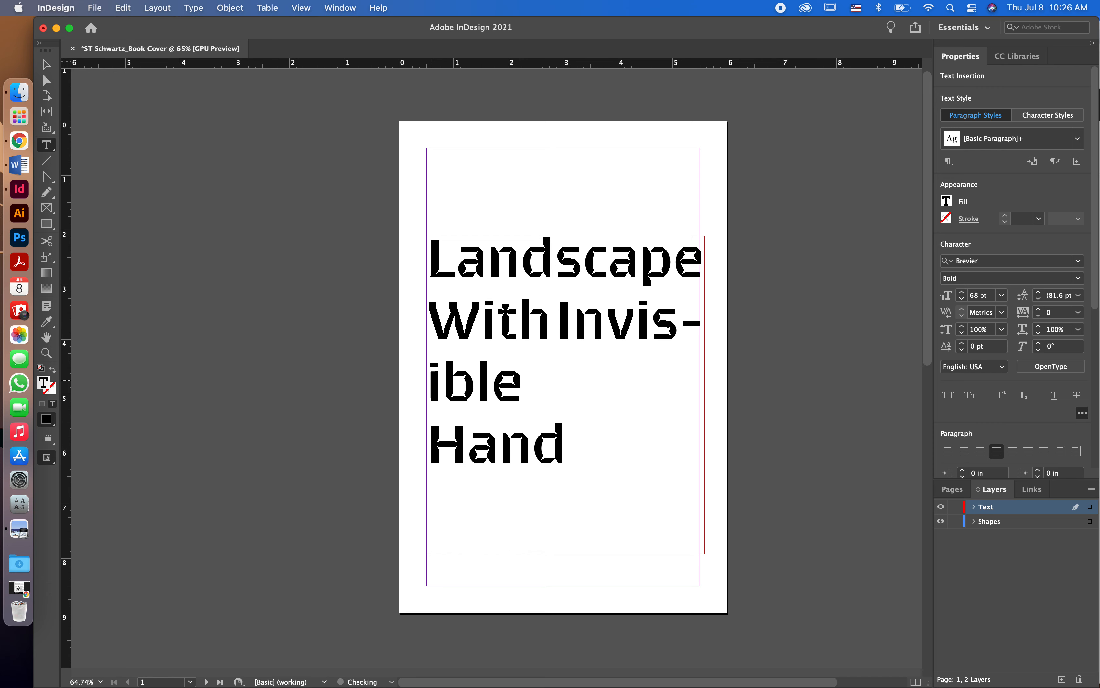
key("super+a")
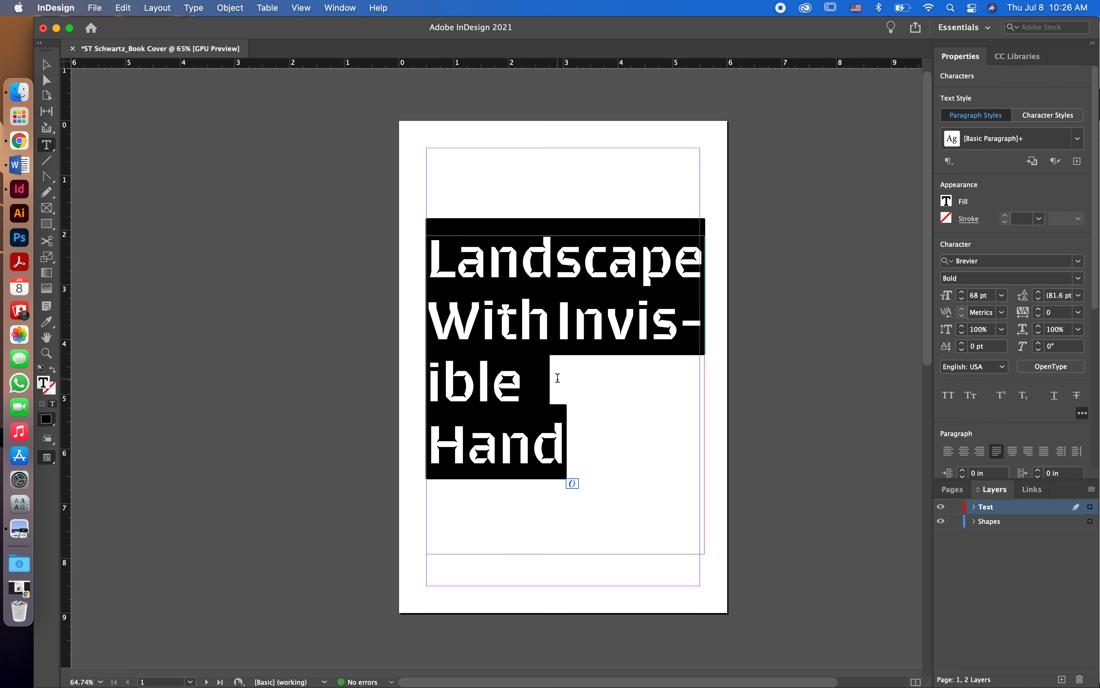
key("super+z")
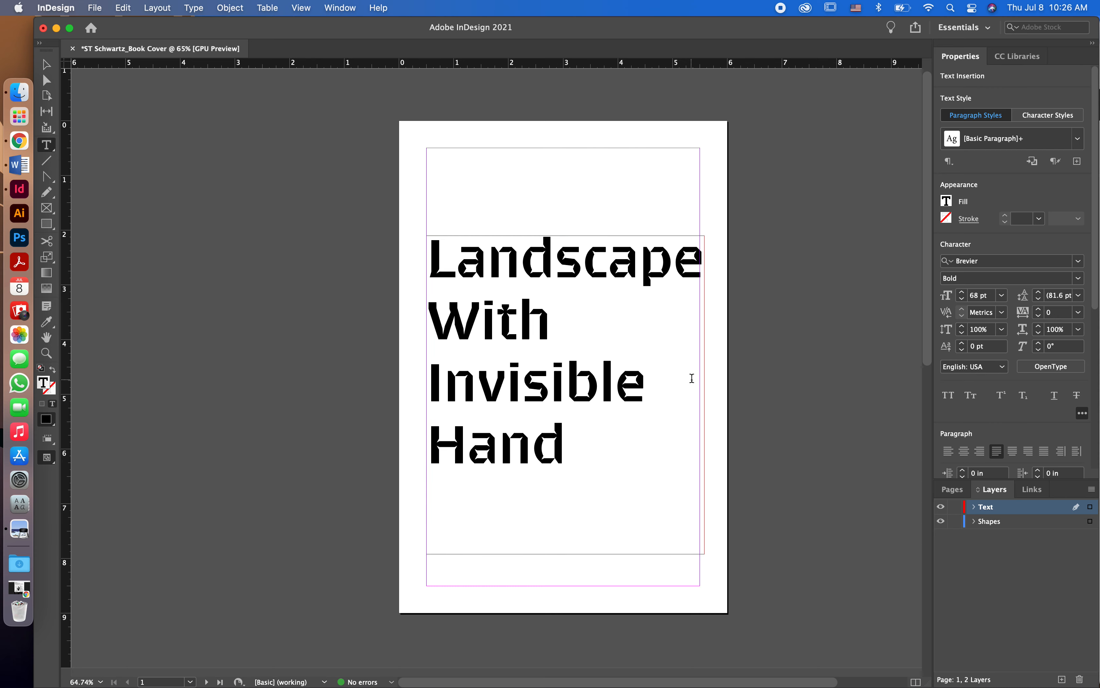
Turn off hyphenation for the whole title text and return to the Selection tool.
key("super+a")
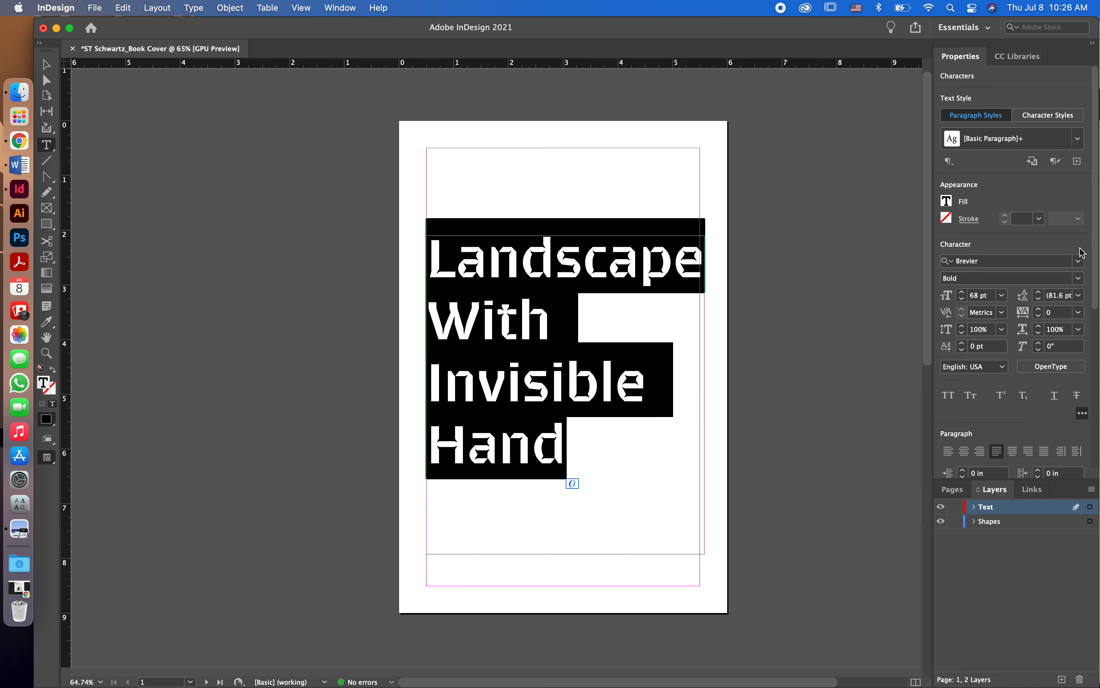
scroll(1077, 364, "down", 10)
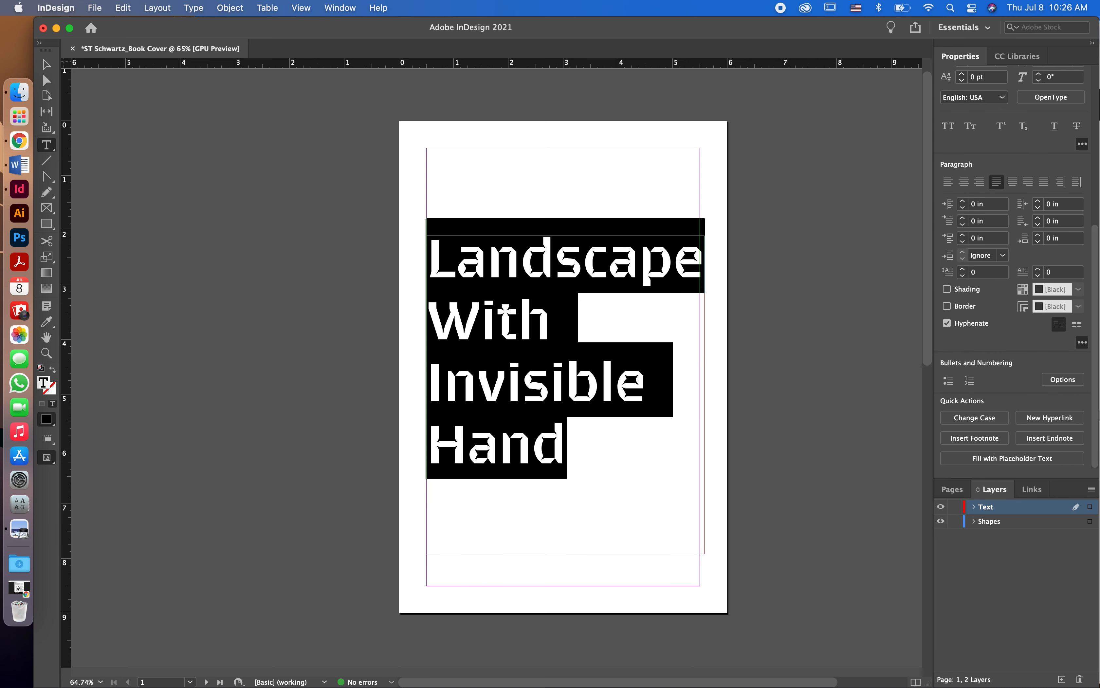
left_click(947, 324)
left_click(47, 64)
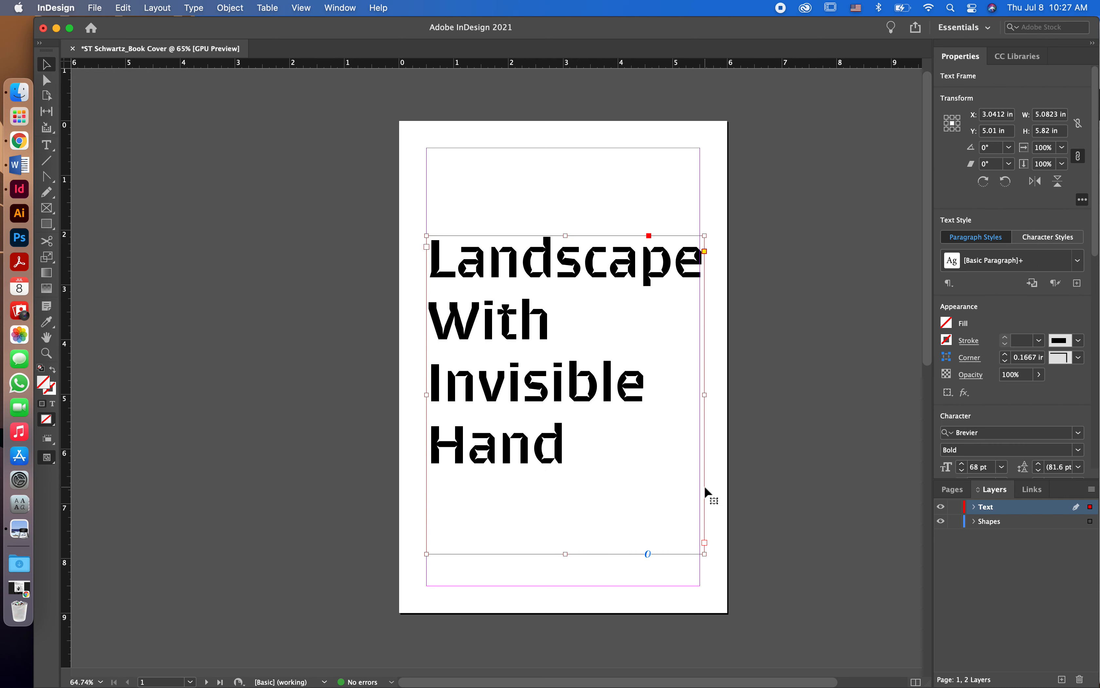
Reduce the font size of the whole title to 53 pt after trying 36 and 48 pt, and align the text left.
double_click(625, 464)
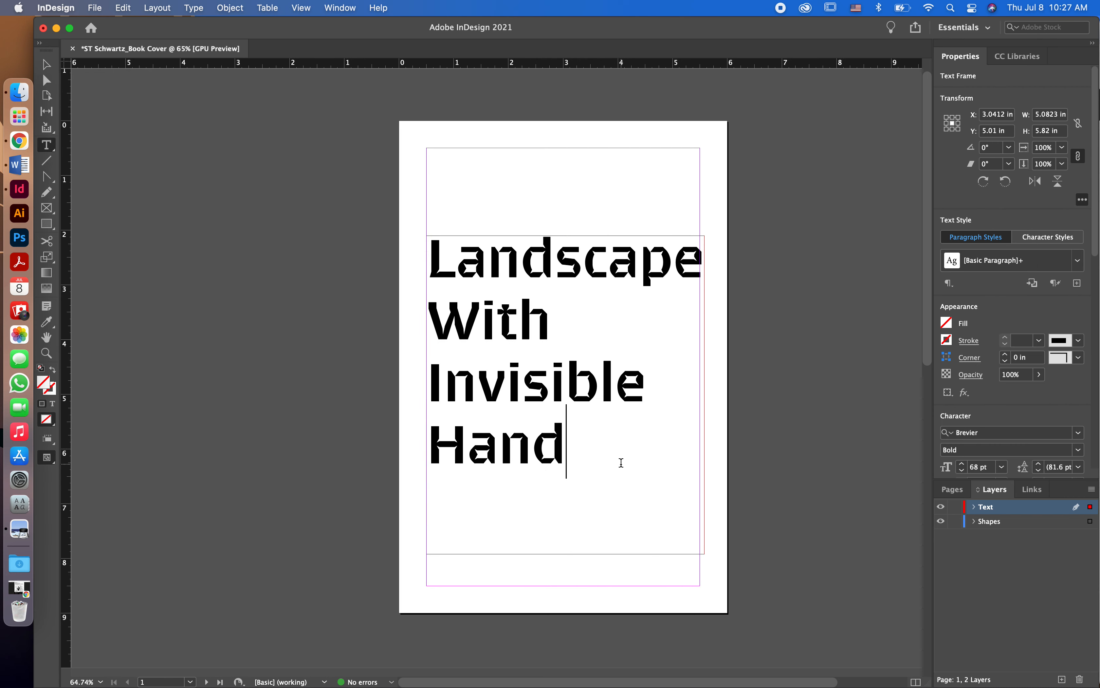
key("super+a")
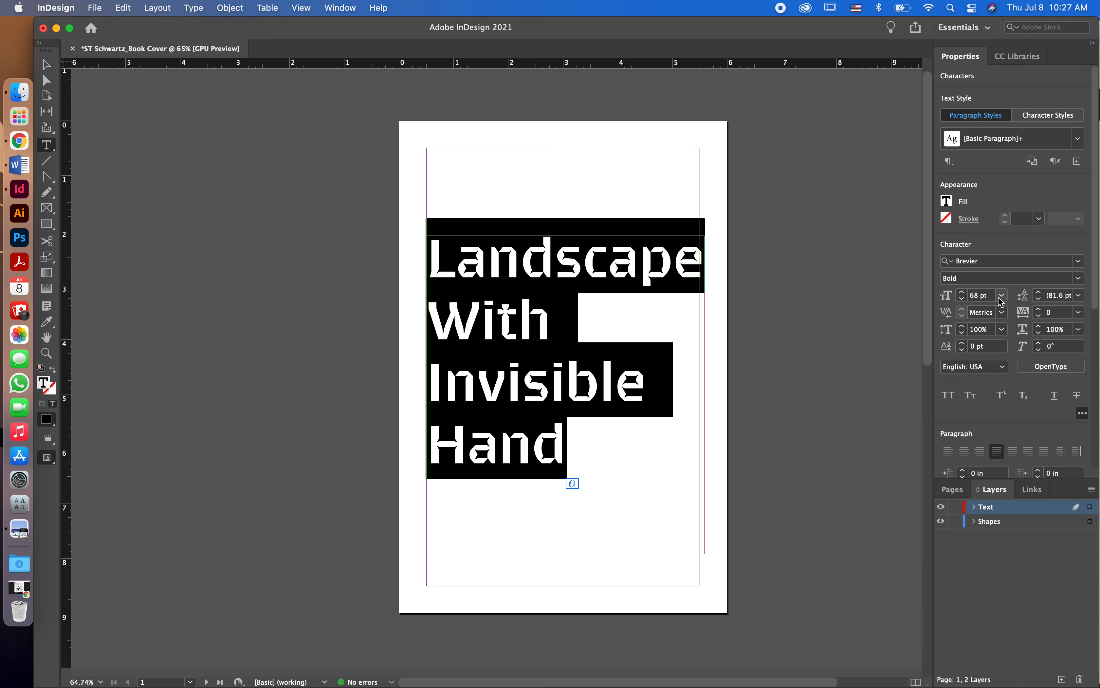
left_click(1002, 295)
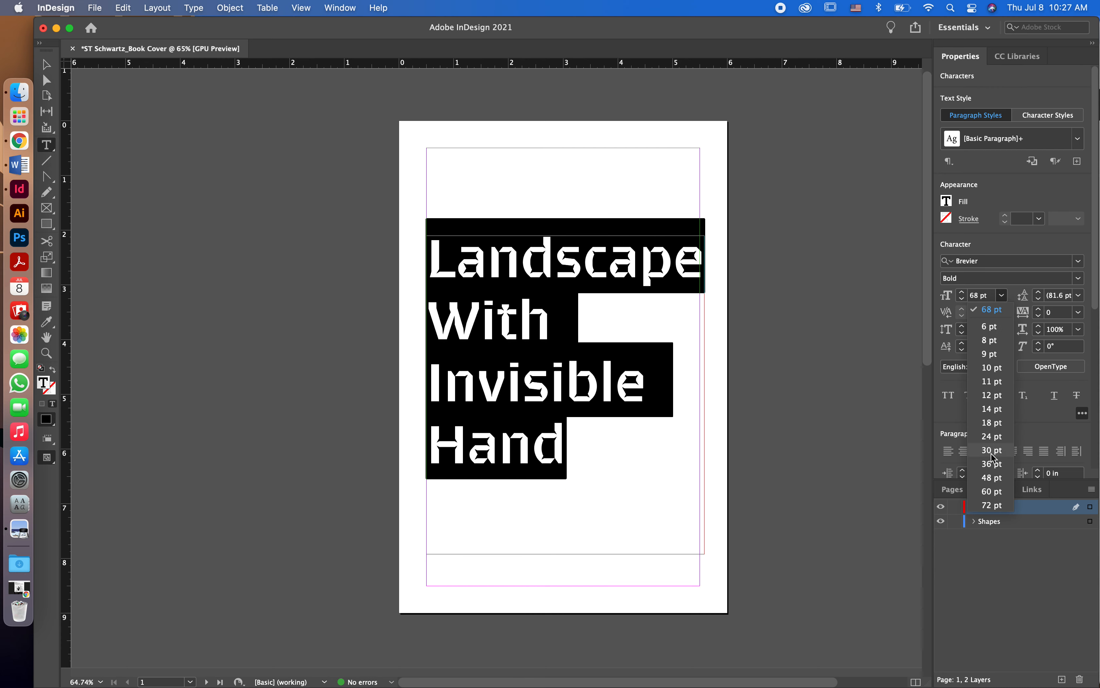
left_click(992, 463)
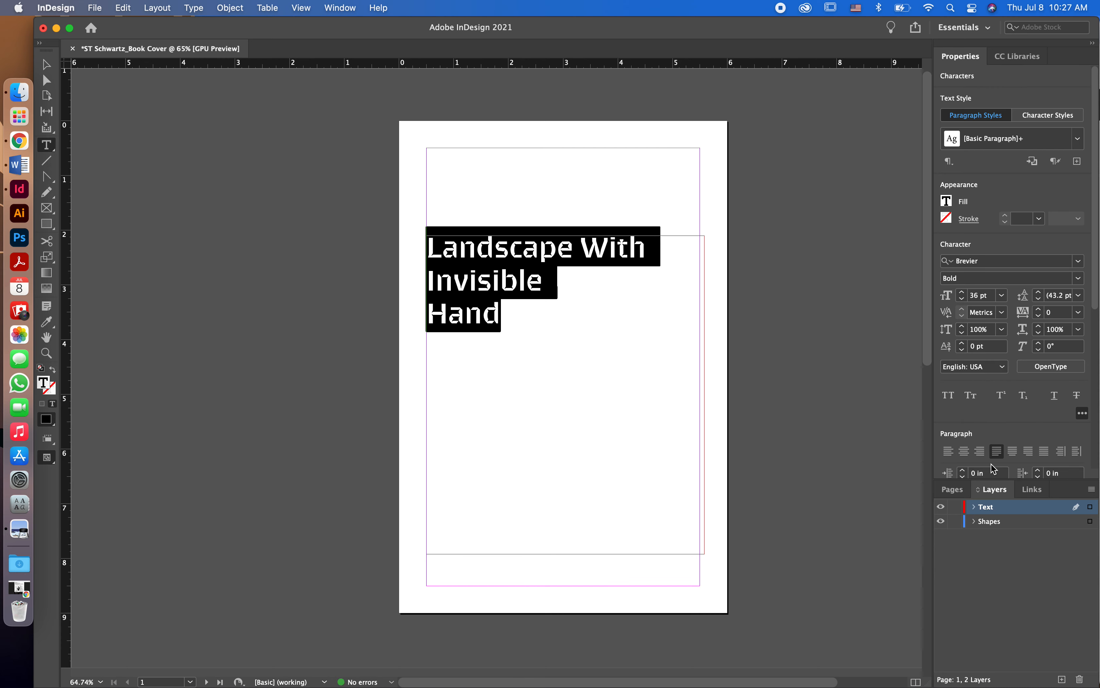
left_click(1002, 296)
left_click(994, 487)
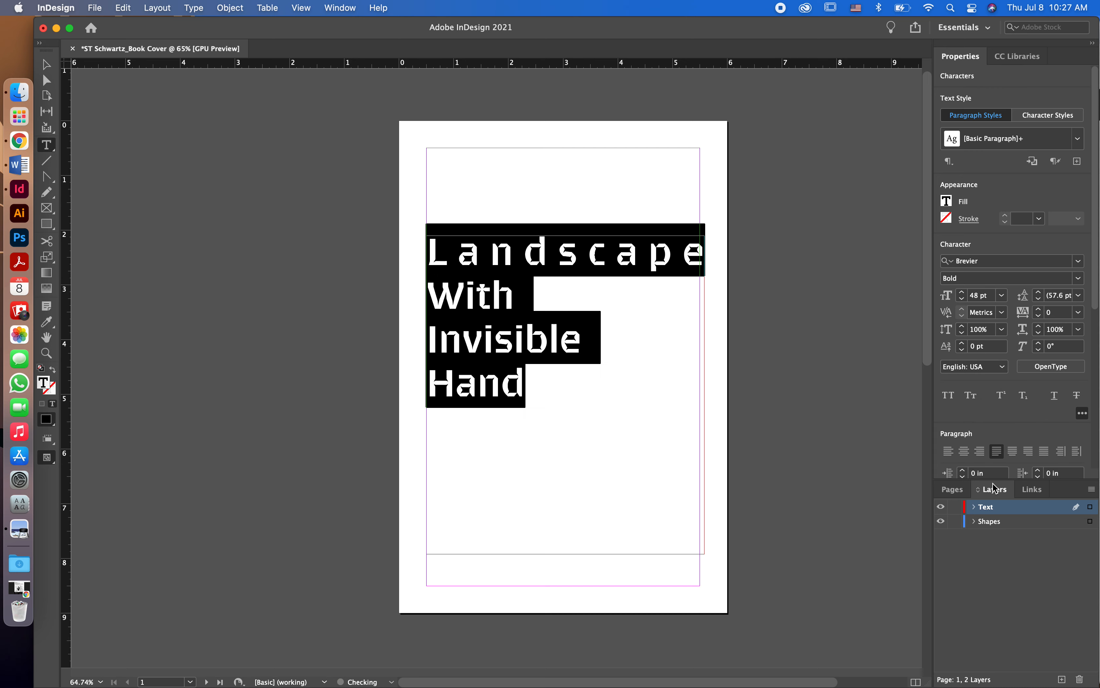
left_click(964, 293)
left_click(963, 293)
left_click(964, 293)
left_click(963, 293)
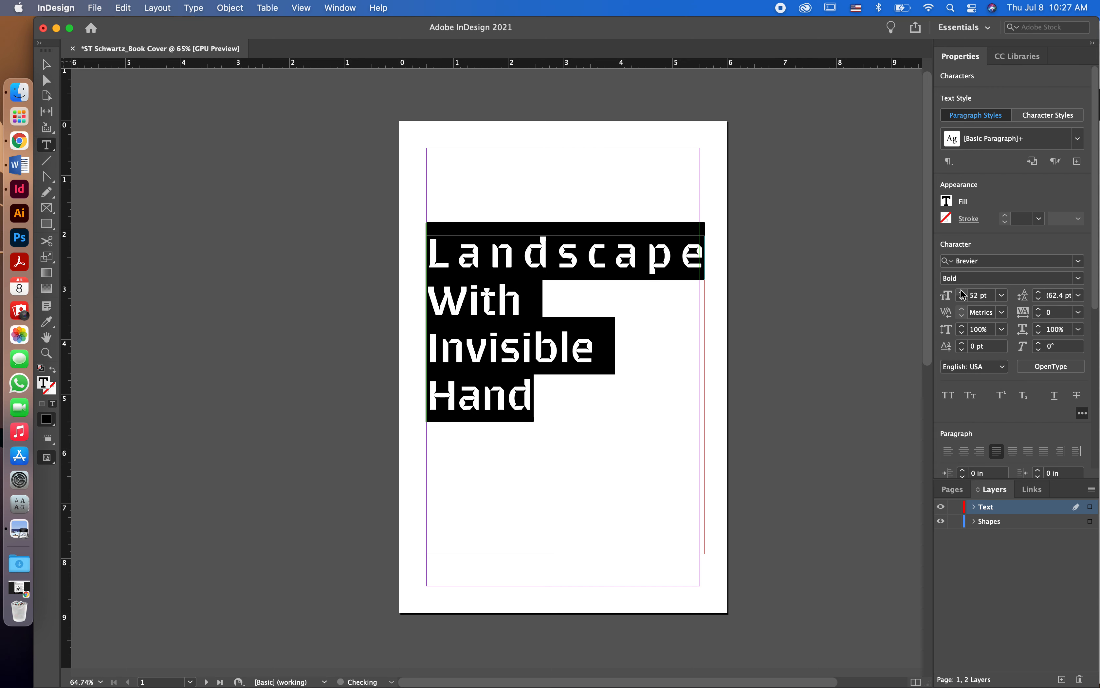
left_click(963, 293)
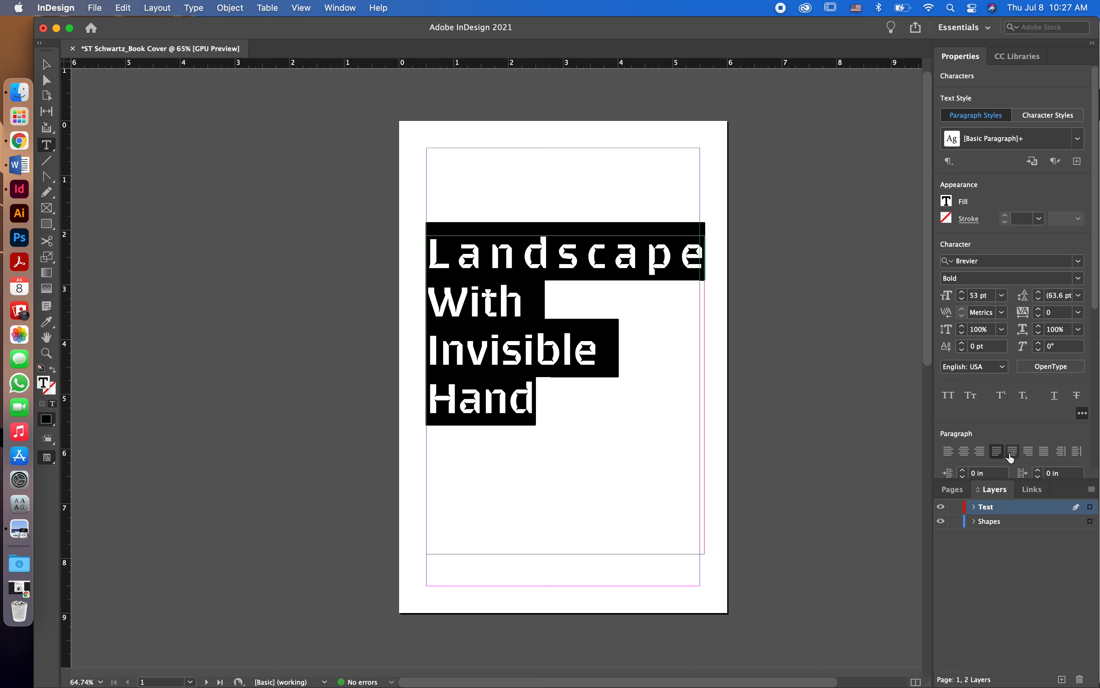
left_click(950, 458)
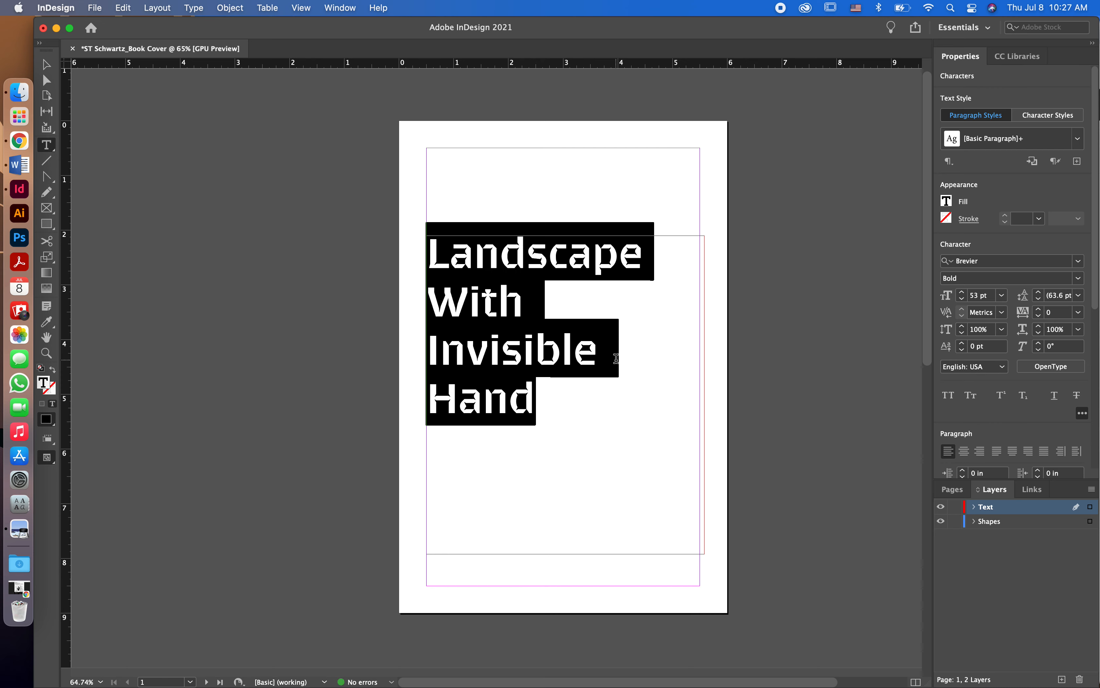
Fit the height of the title's text frame to its four lines with the Selection tool, and deselect it.
left_click(47, 64)
left_click(382, 406)
left_click(475, 497)
double_click(566, 554)
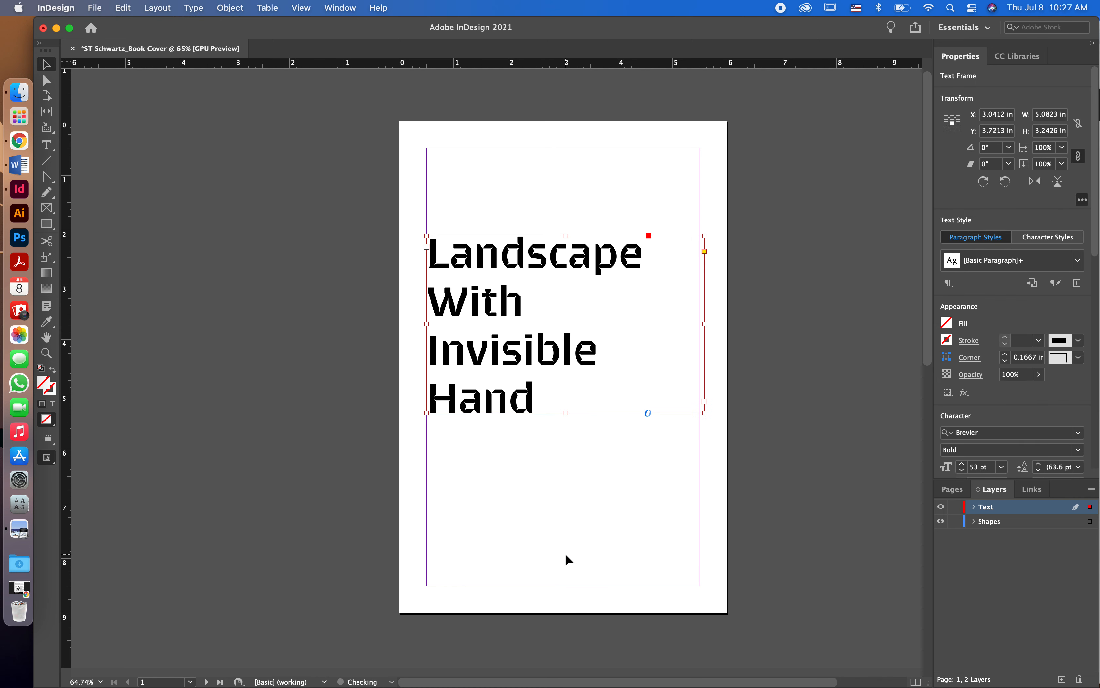
left_click(571, 519)
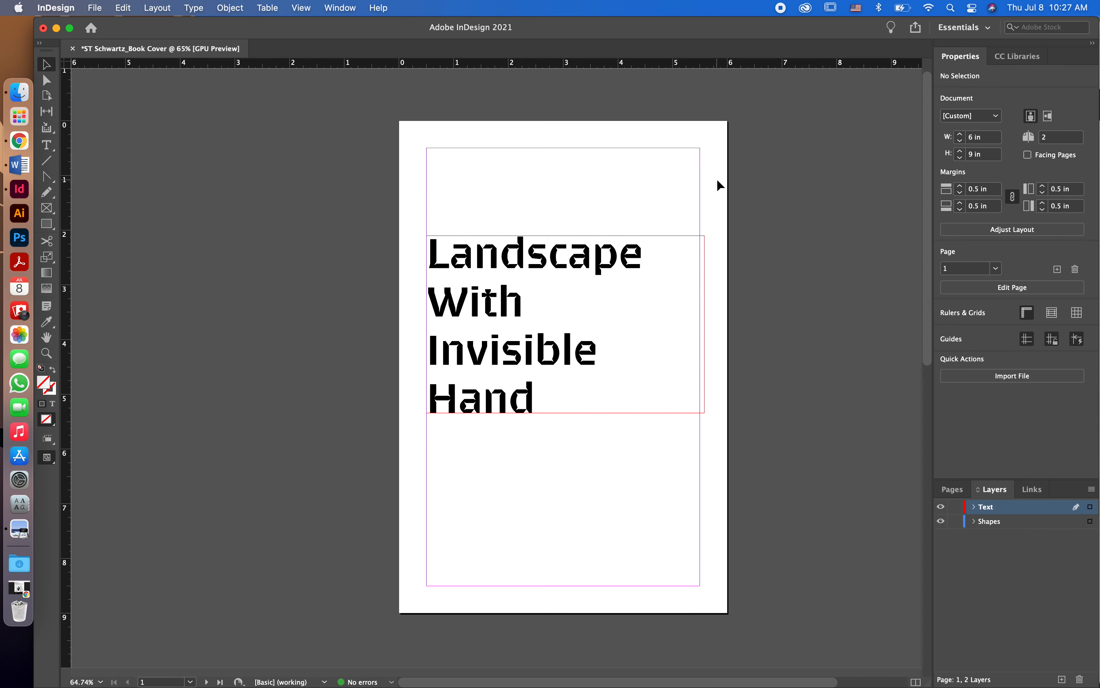
Show the cover in Preview mode, move the title frame up about 0.35 in and slightly right, and deselect it.
key("w")
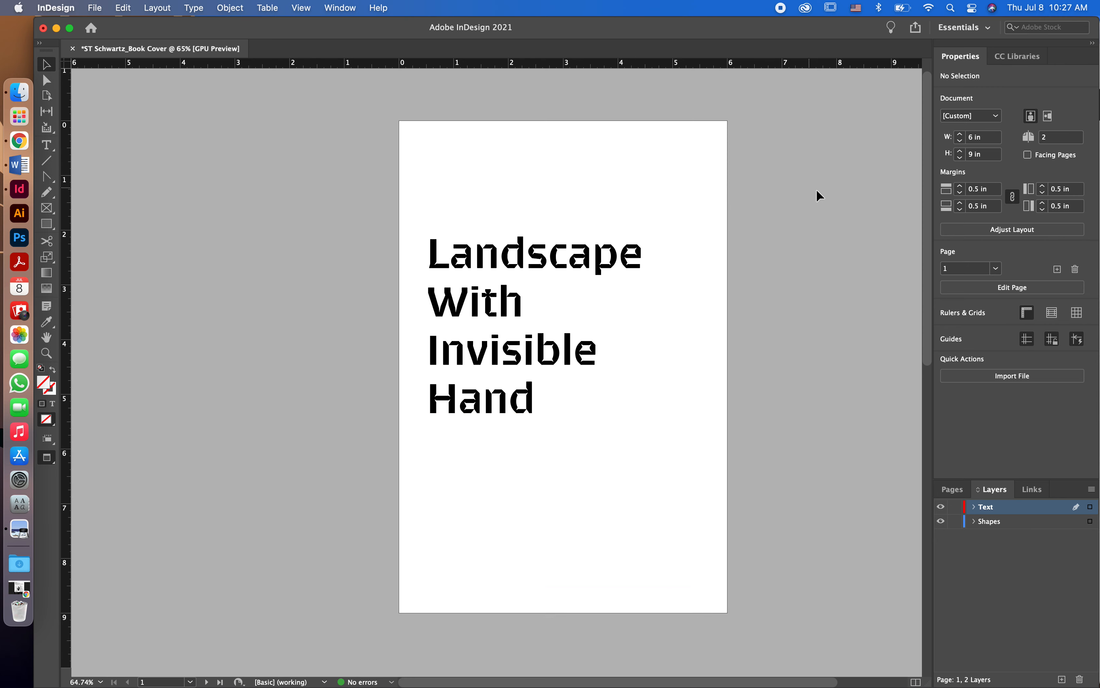
left_click_drag(562, 267, 570, 253)
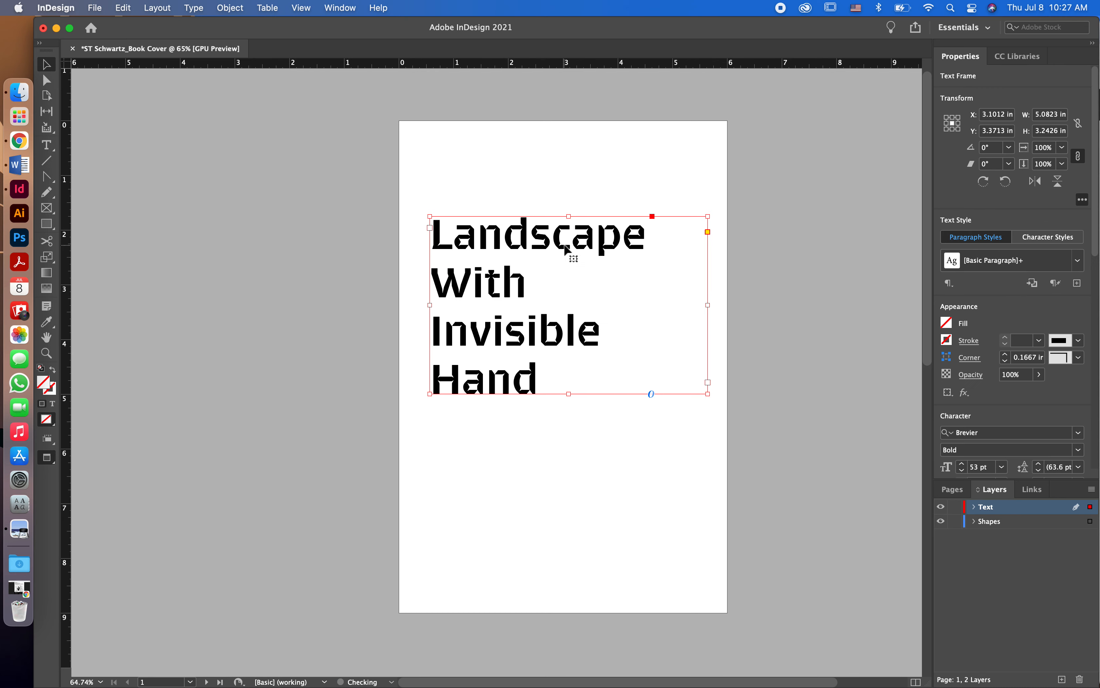
left_click(799, 270)
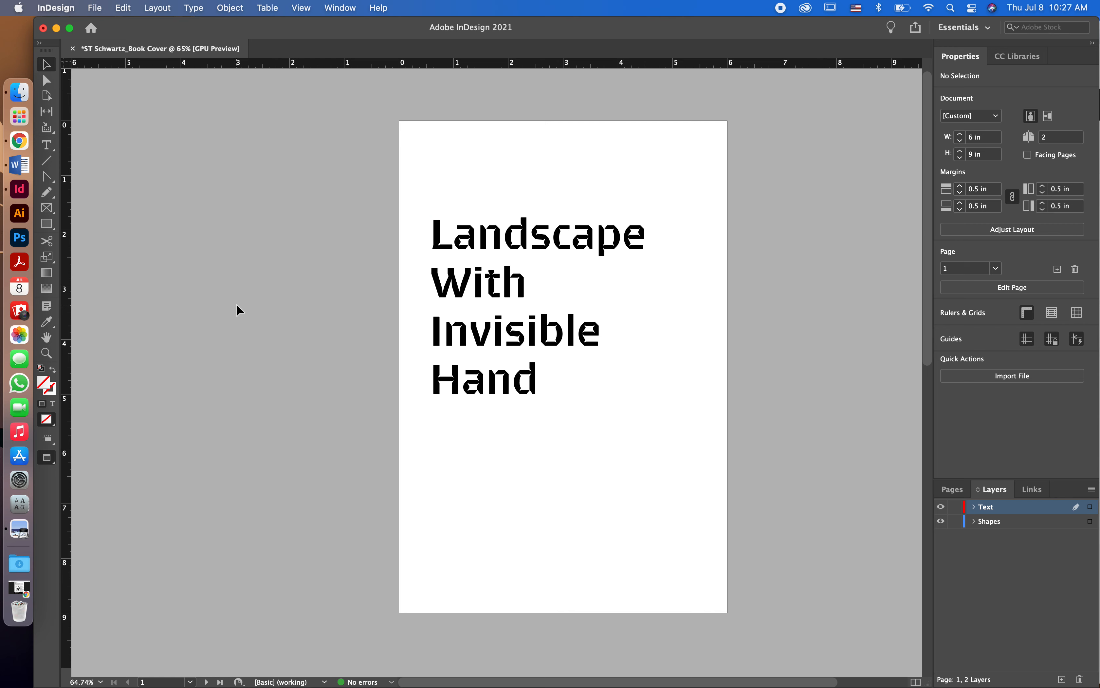
Consult the thumbnail sketch in Preview, return to InDesign, and add a text frame below the title reading "M. T. Anderson" outside preview mode.
left_click(25, 529)
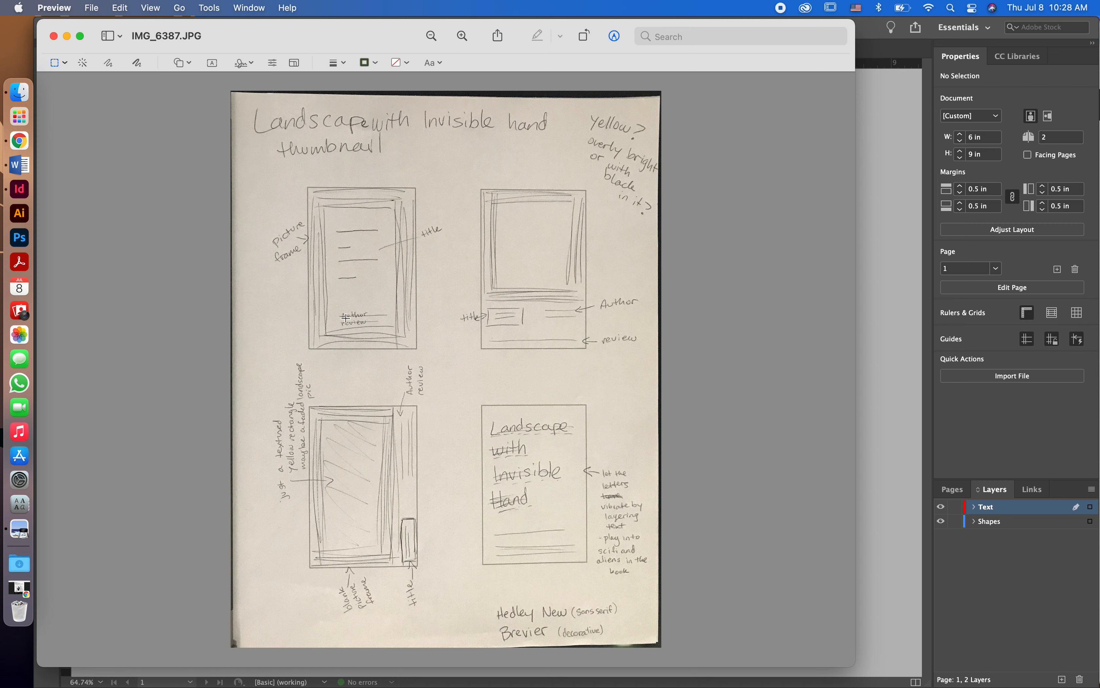
left_click(894, 251)
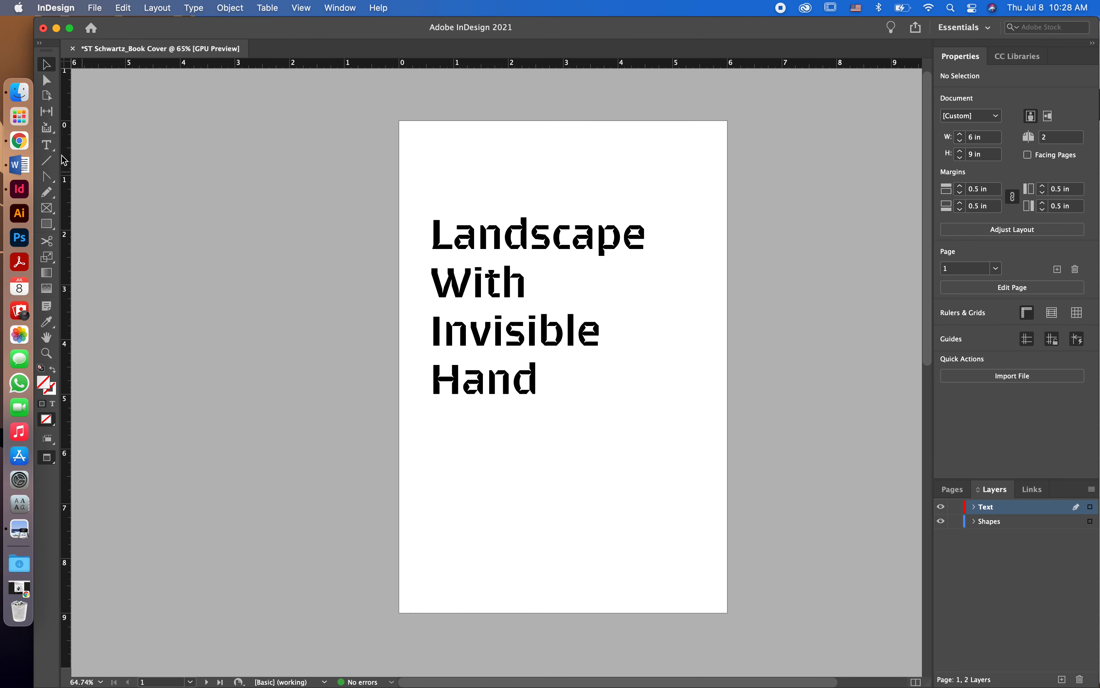
left_click(52, 150)
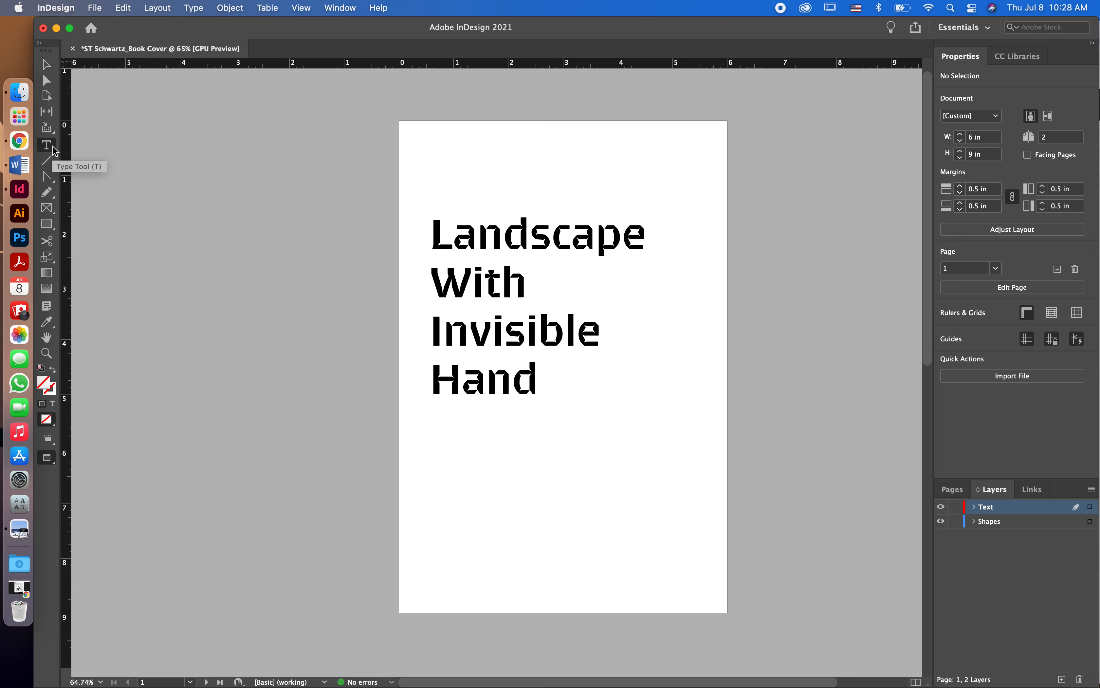
key("w")
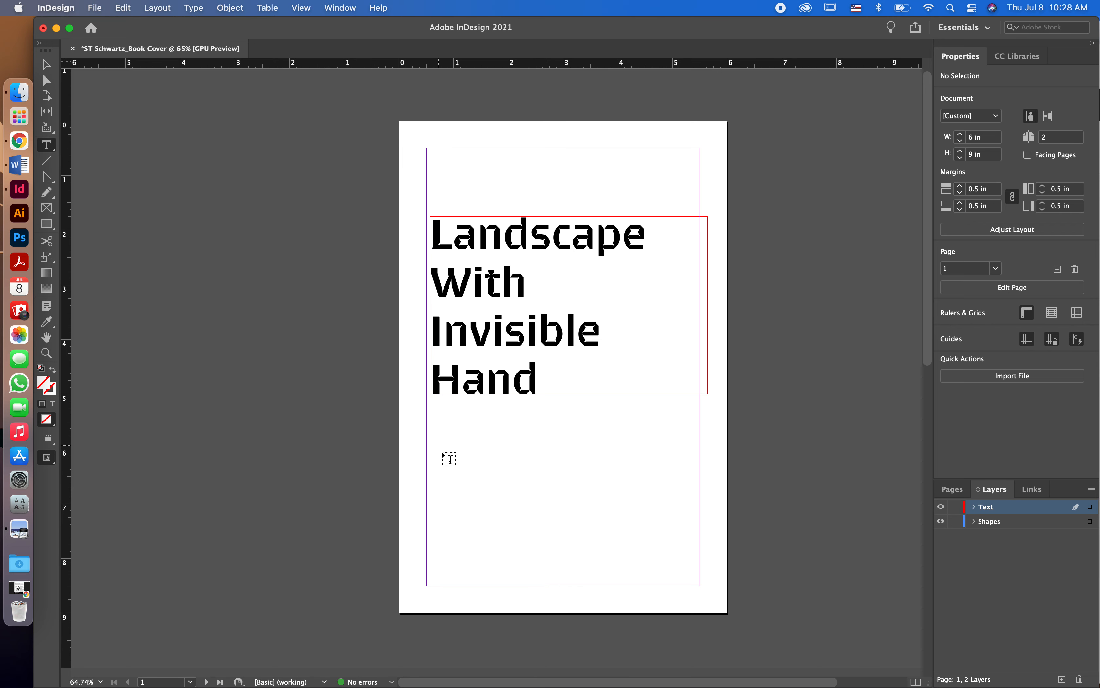
left_click_drag(439, 463, 688, 536)
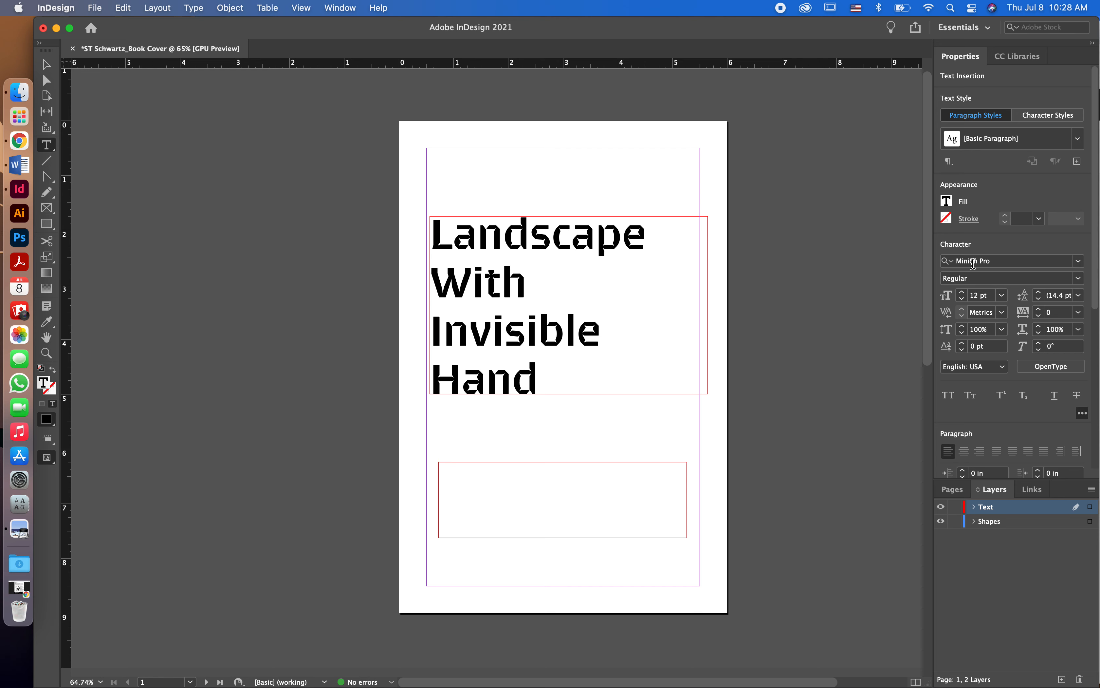
type("M. T. Anderson")
Set the author name below the title in Hedley New Bold at 48 pt.
left_click_drag(523, 467, 436, 464)
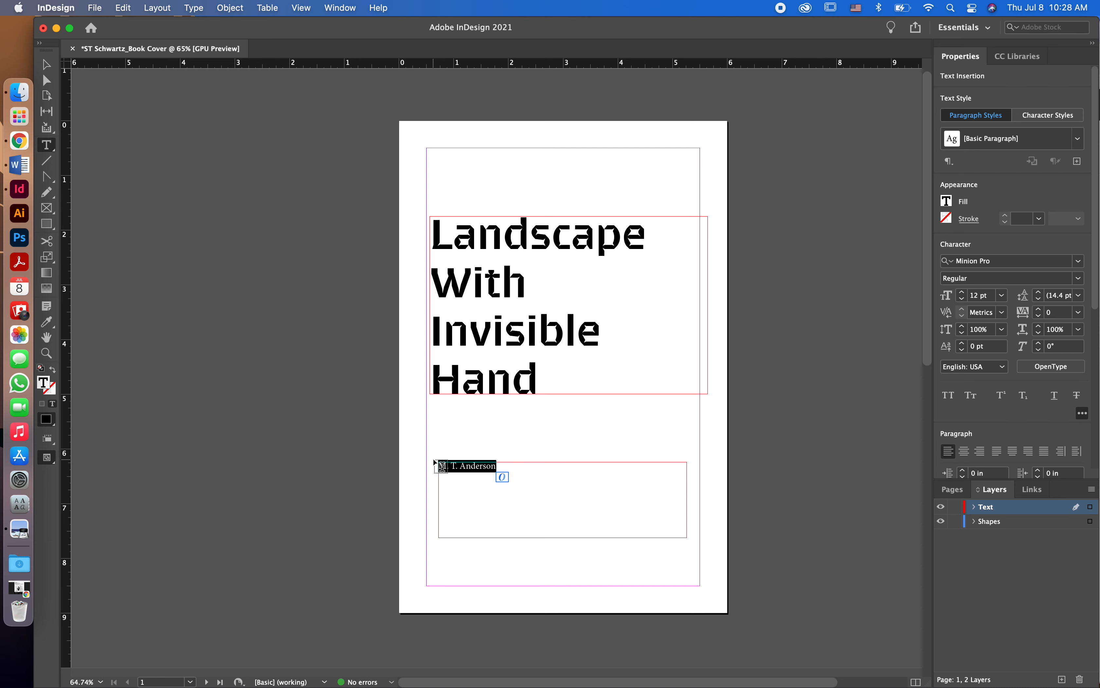
left_click(1007, 262)
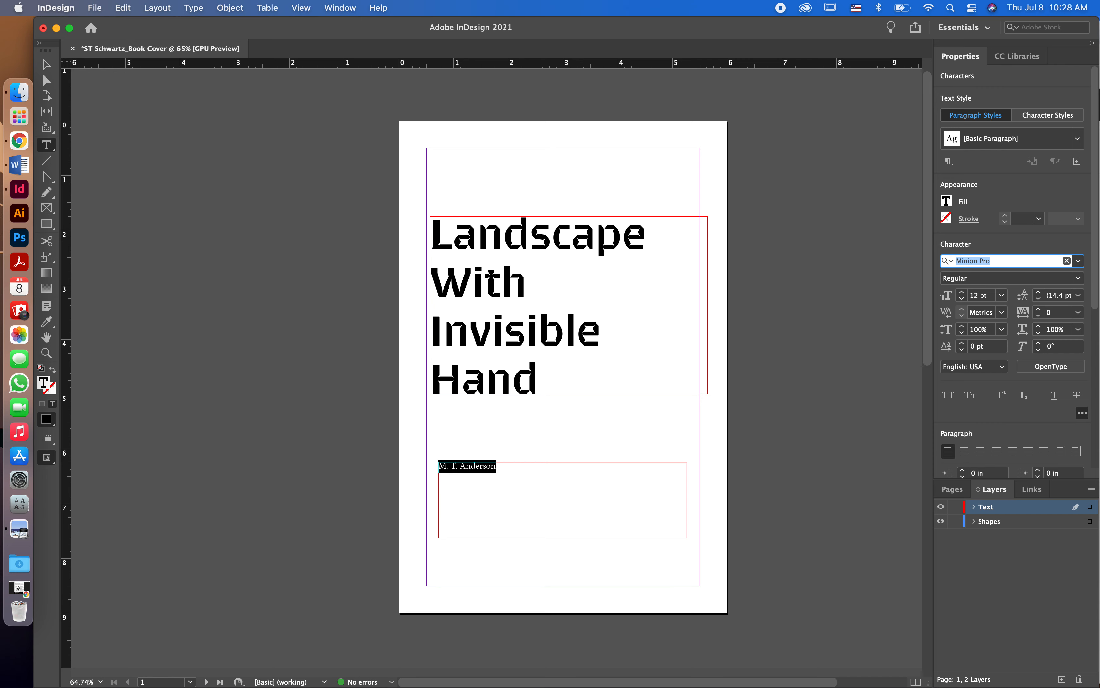
type("h")
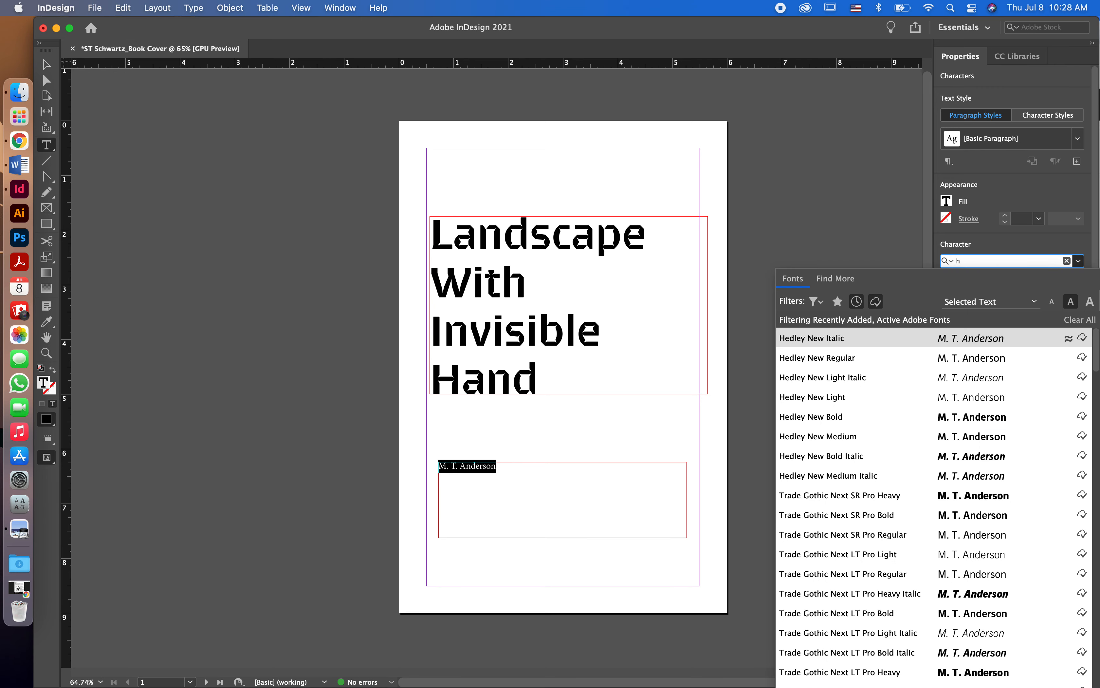
type("e")
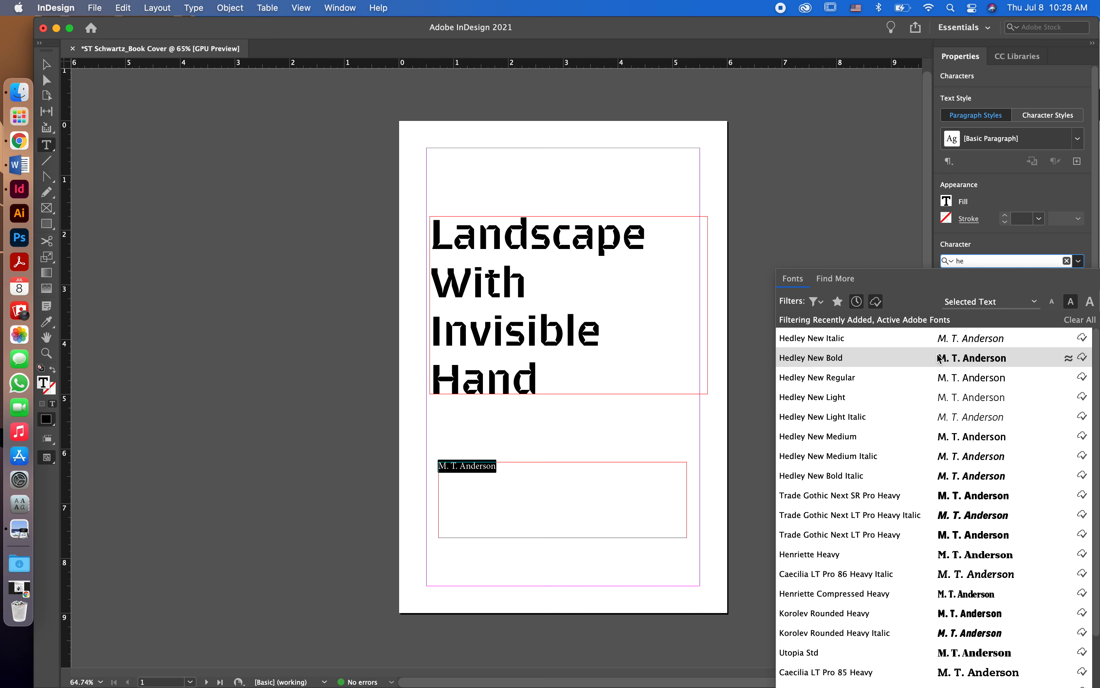
left_click(860, 362)
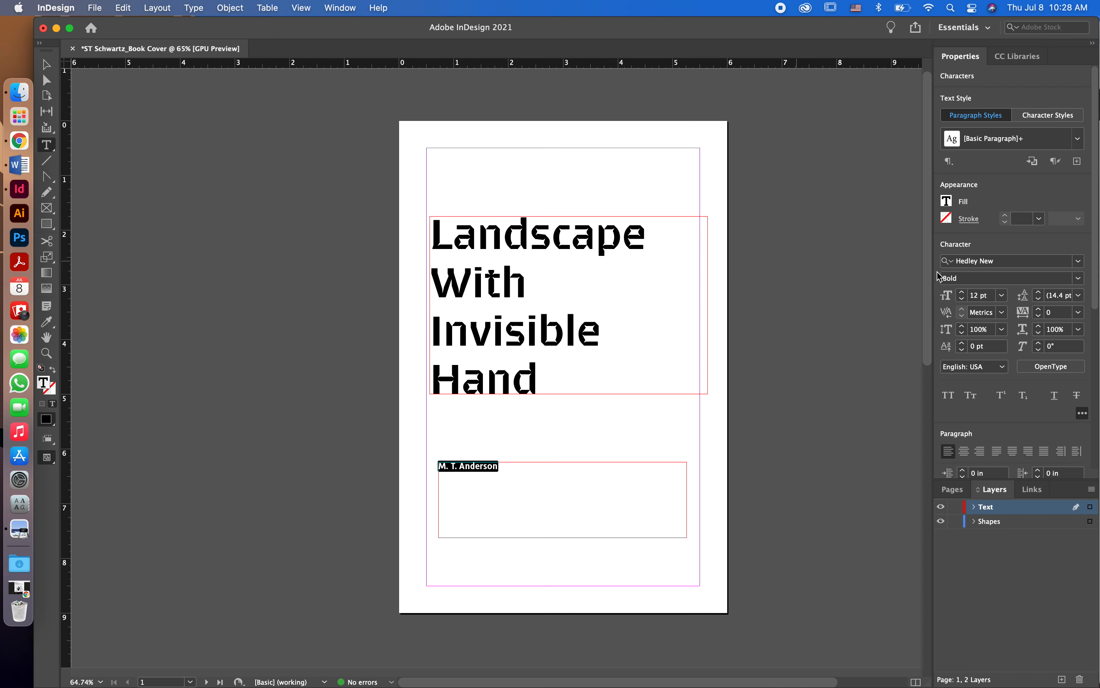
left_click(1002, 296)
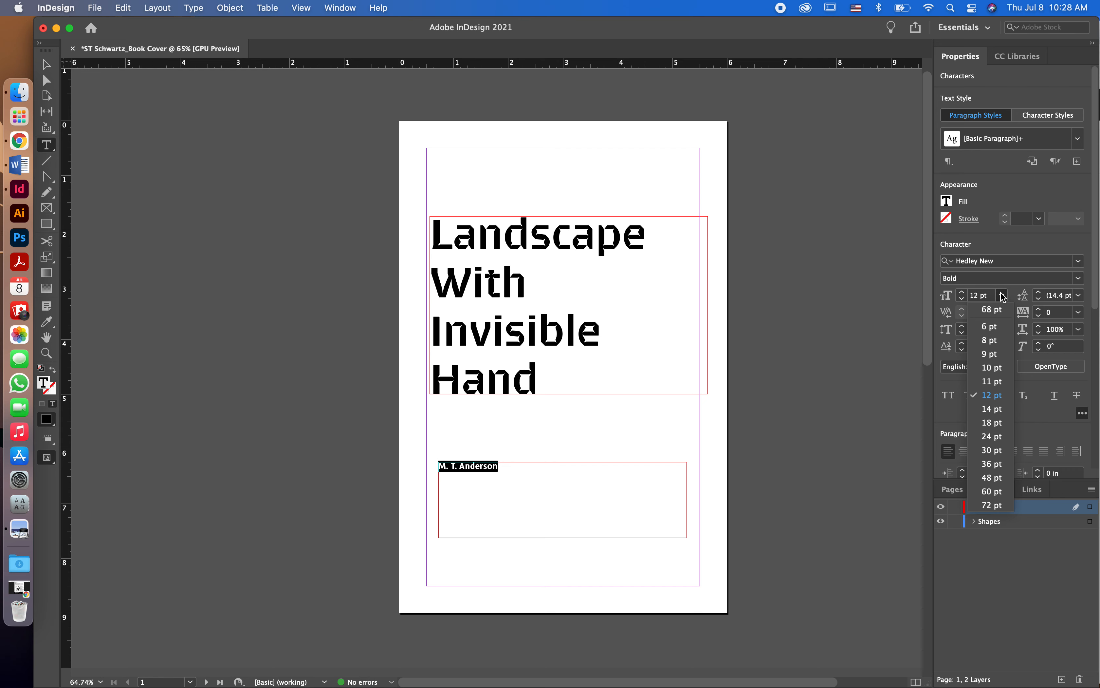
left_click(996, 477)
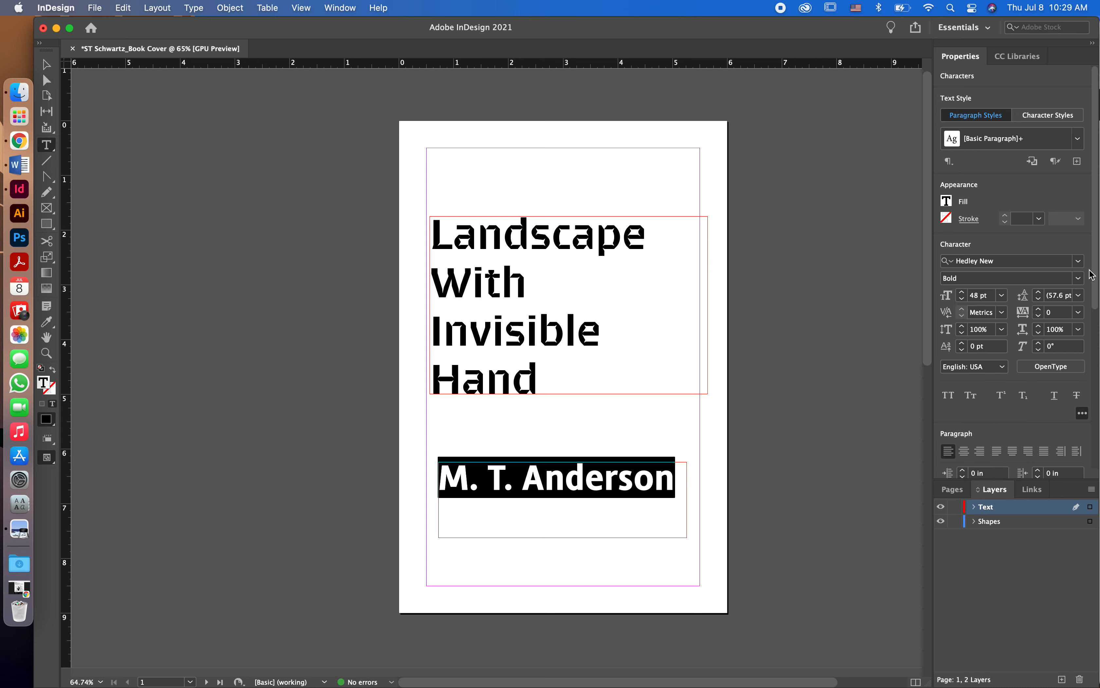
Change the author name's font style to Regular after trying Medium, and deselect it with the Selection tool.
left_click(1079, 279)
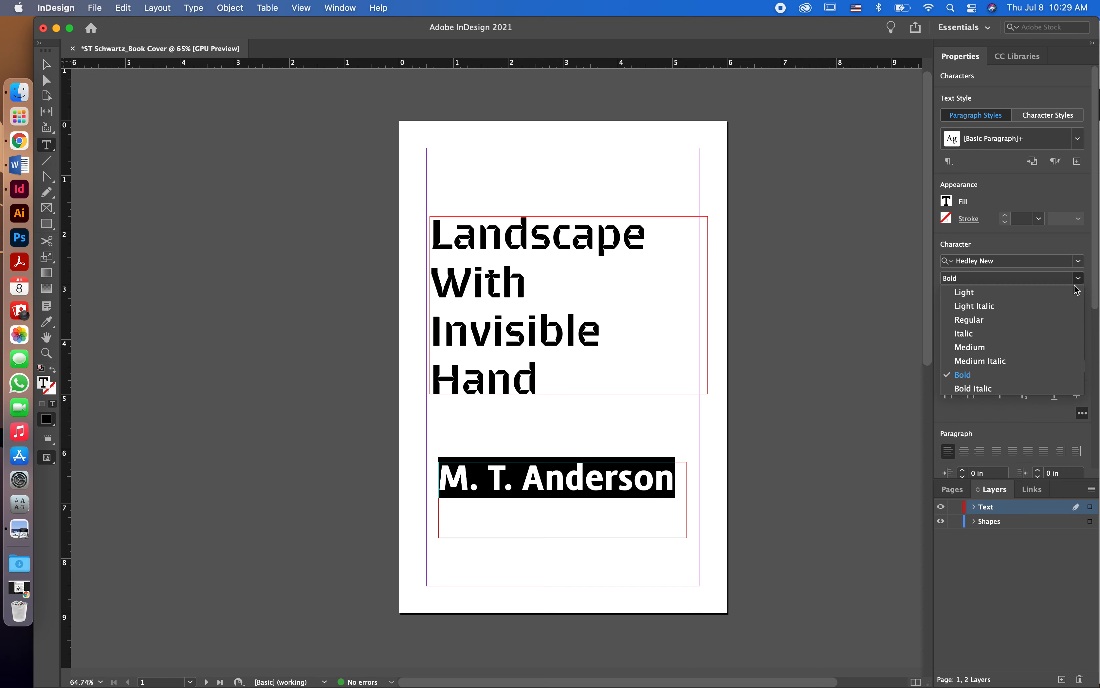
left_click(971, 346)
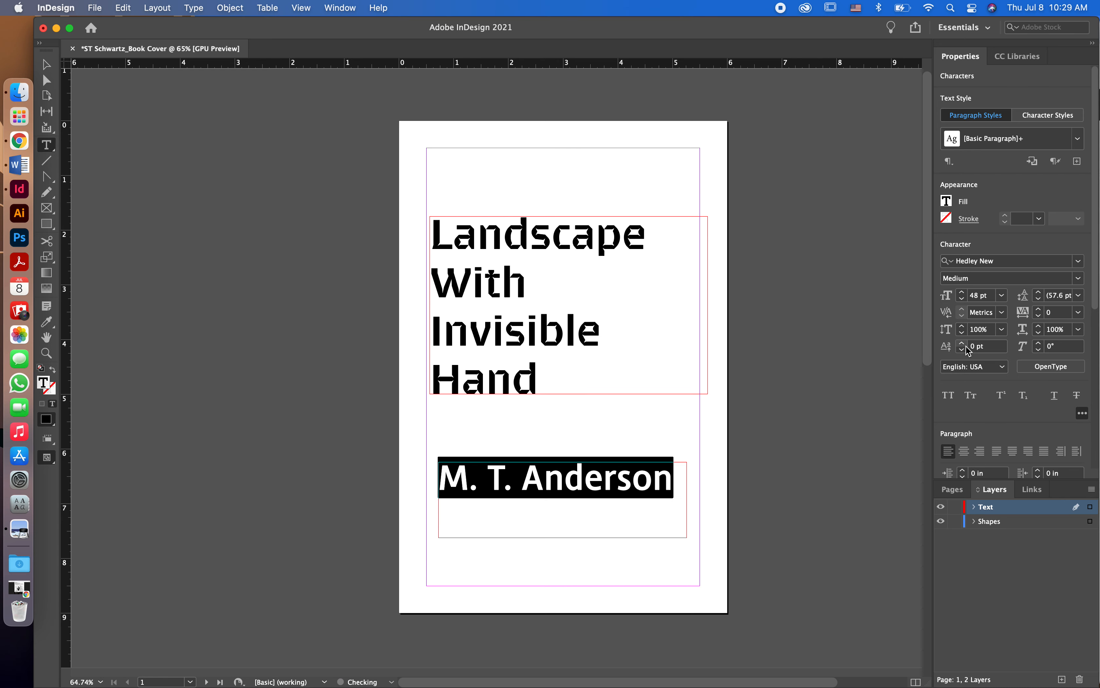
left_click(1079, 278)
left_click(970, 320)
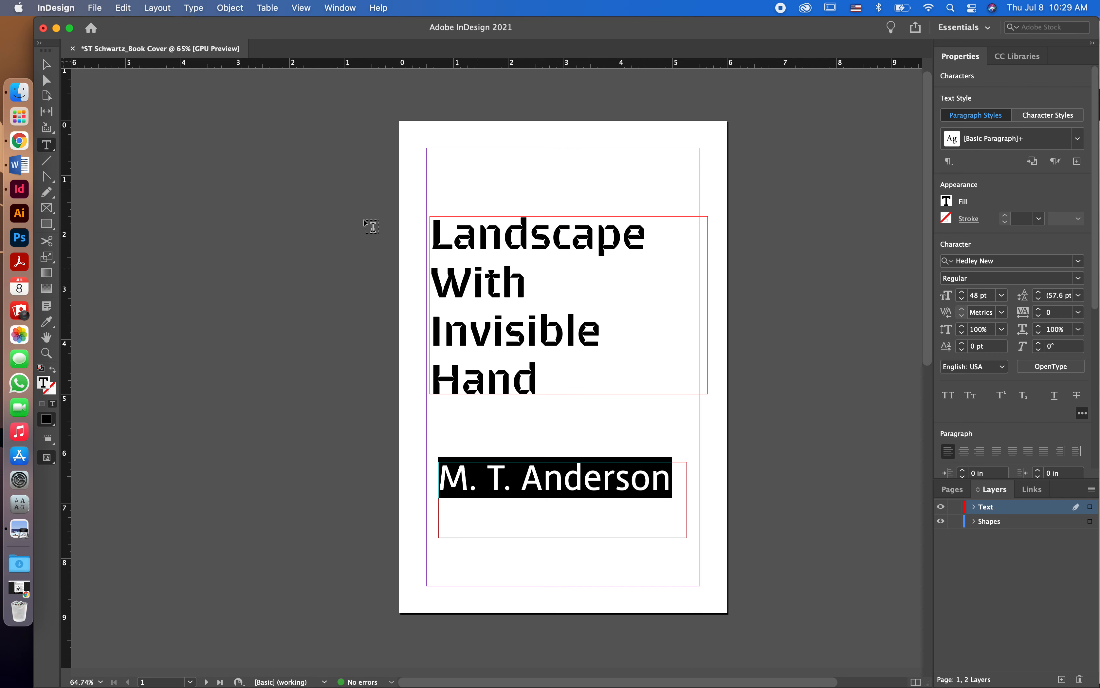
left_click(47, 65)
left_click(177, 206)
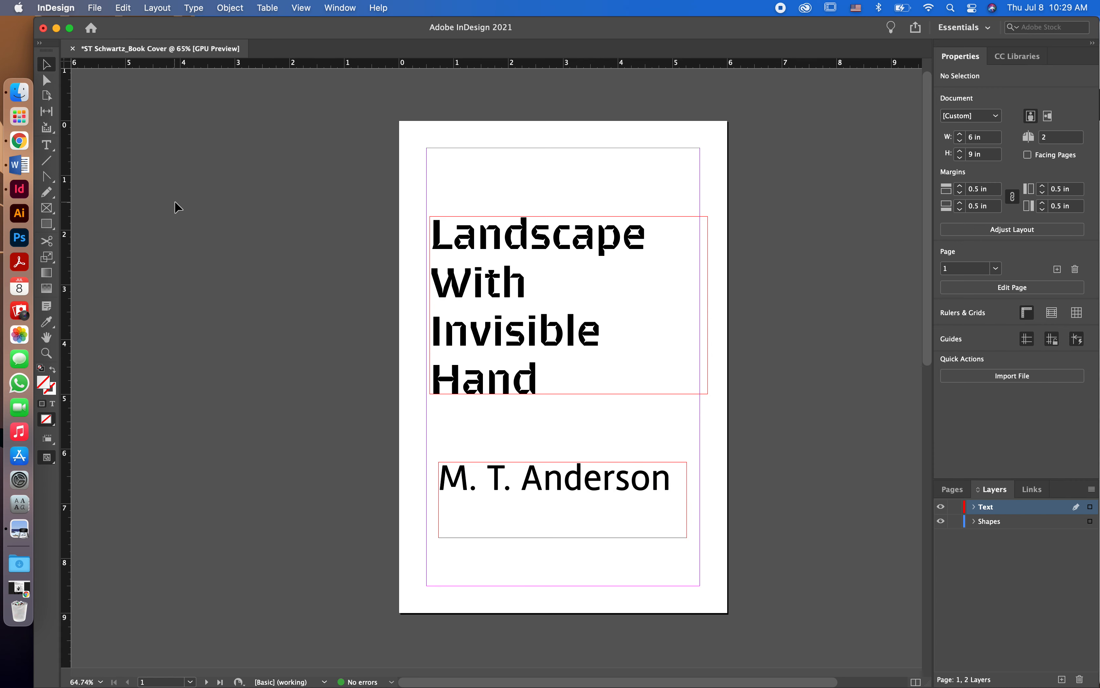
Move the title frame and the author name frame so both align with the left page margin.
key("w")
key("w")
left_click(464, 378)
left_click_drag(479, 509, 467, 498)
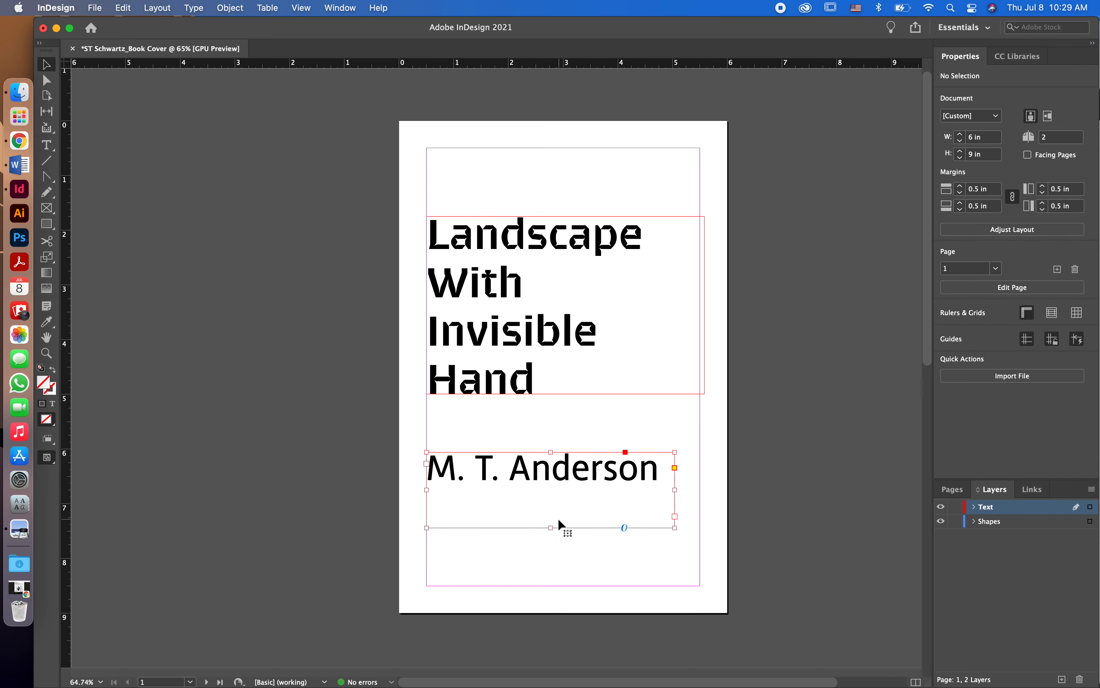
Fit the author frame's height to its single line, check the cover without guides, and return to the normal view.
double_click(550, 528)
left_click(551, 527)
key("w")
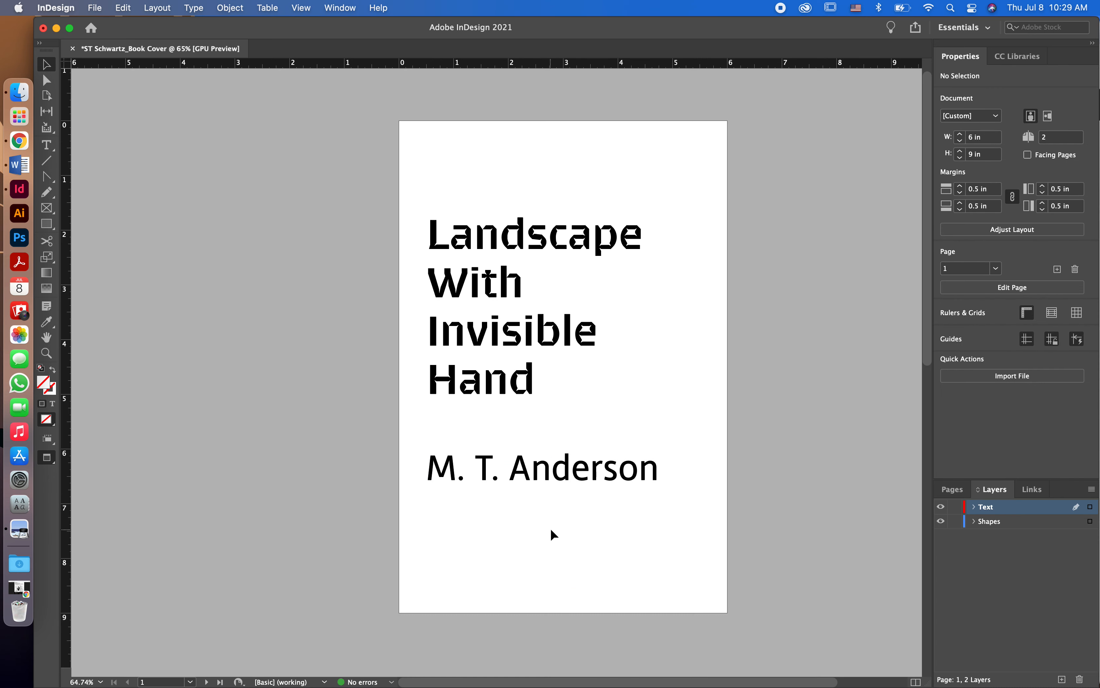
key("w")
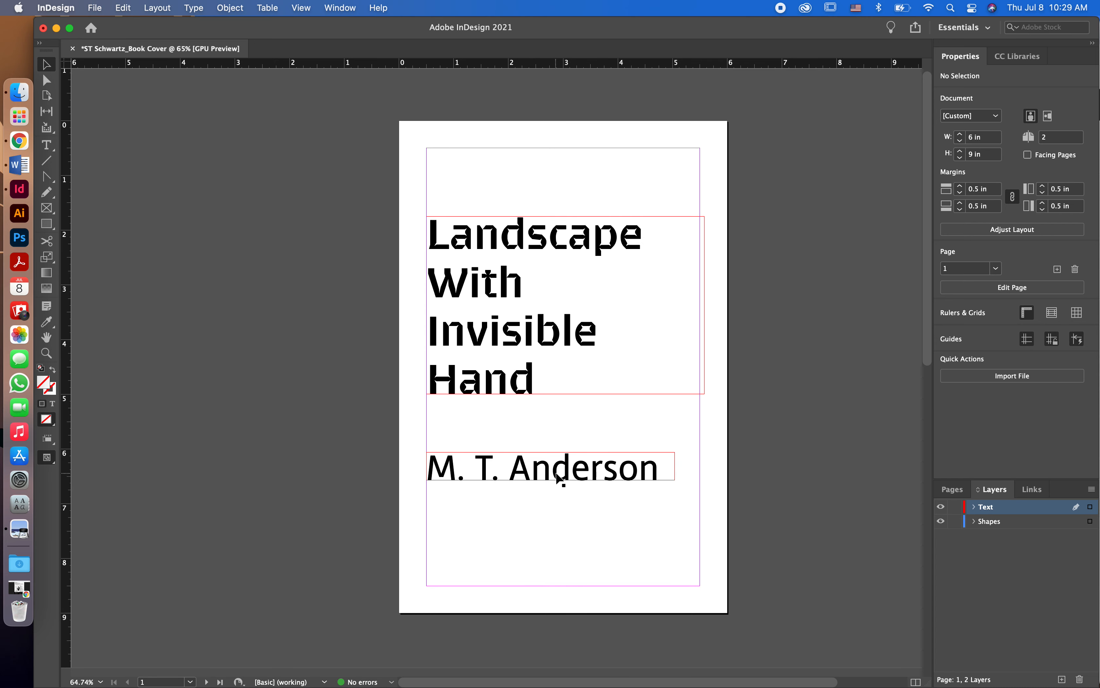
Draw a text frame about 5 × 0.8 in between the margins below the author name and enter "Author of".
left_click(52, 145)
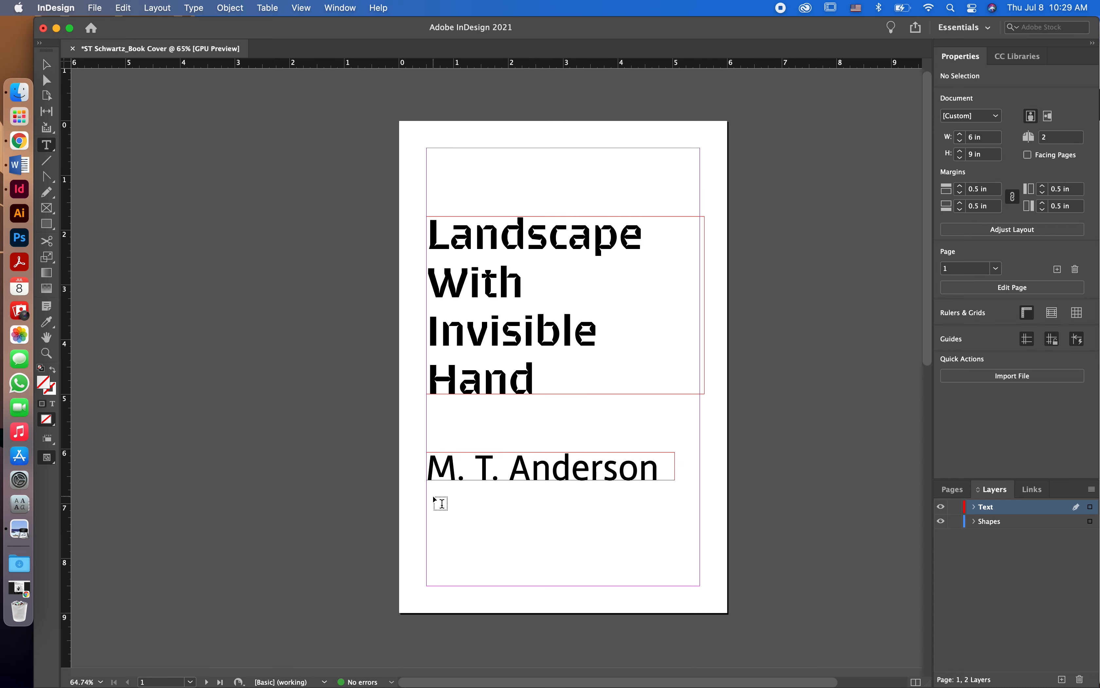
left_click_drag(427, 499, 701, 541)
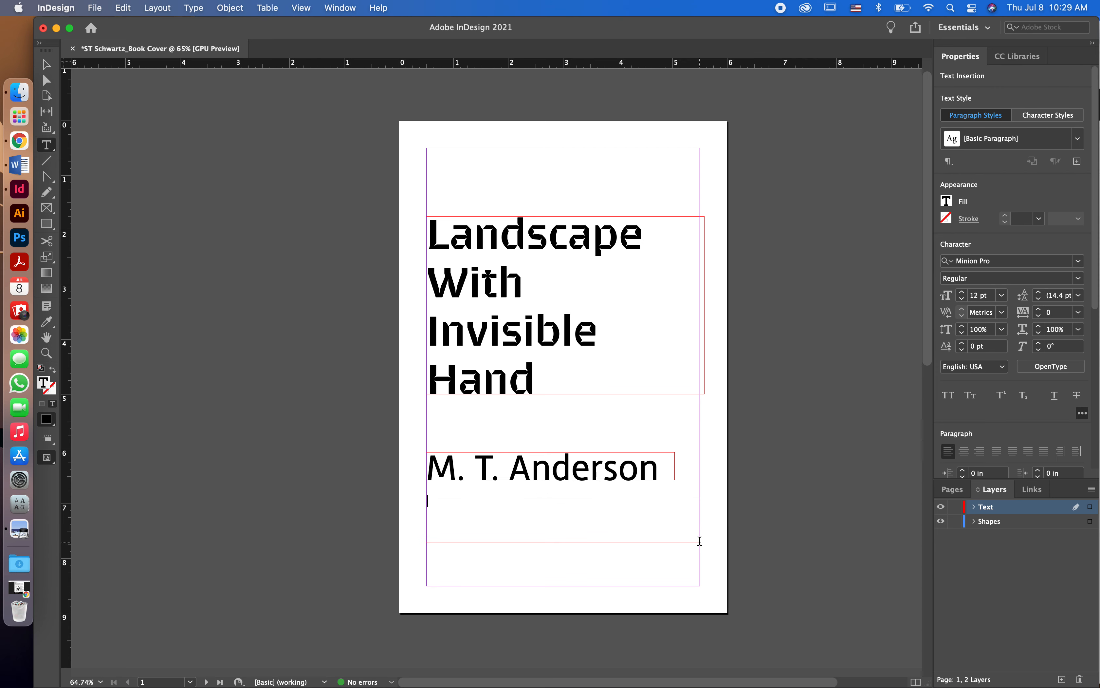
type("Authour of")
left_click(456, 499)
key("BackSpace")
Toggle Dynamic Spelling and complete the line as "Author of Feed, a national book award finalist".
left_click(122, 10)
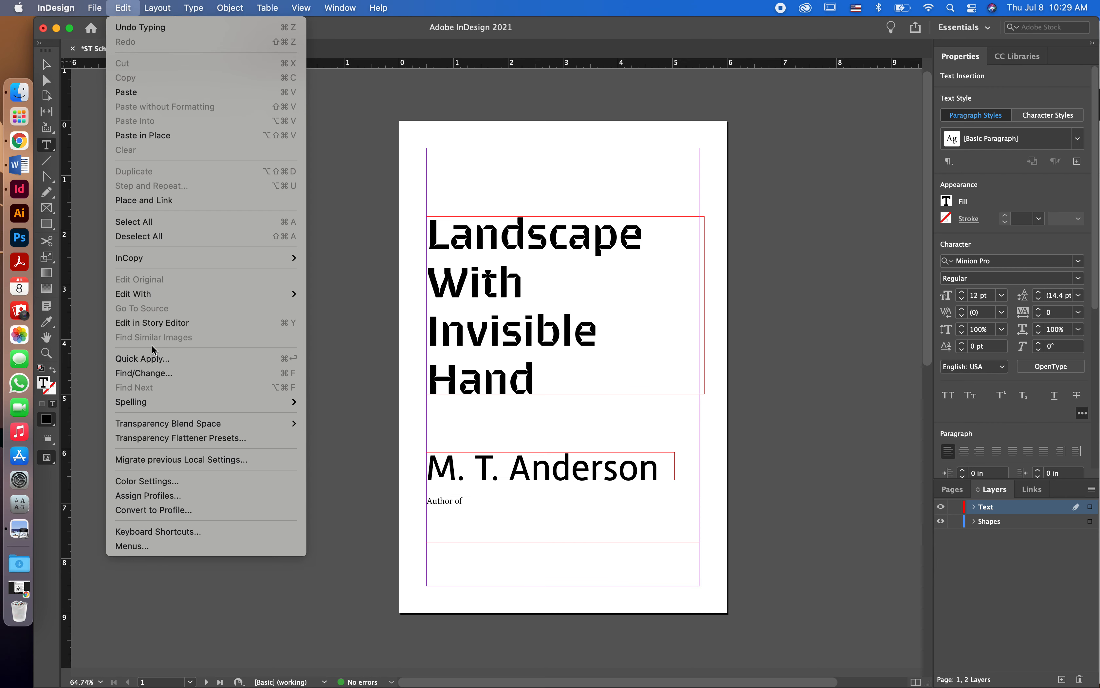
mouse_move(182, 401)
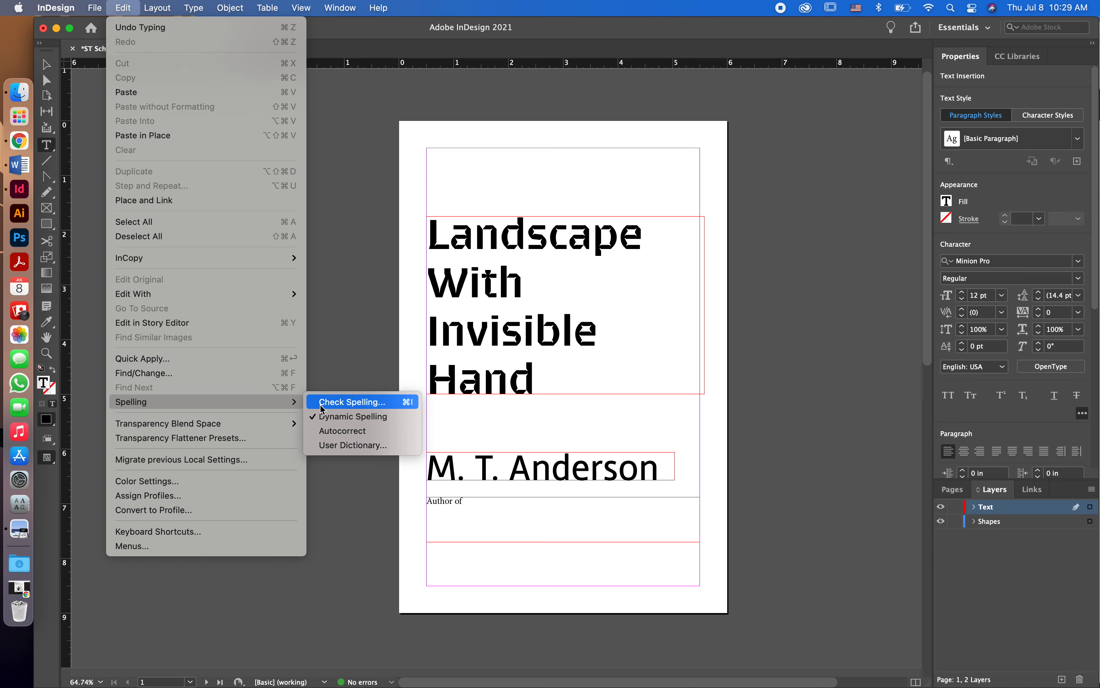
left_click(327, 417)
left_click(483, 503)
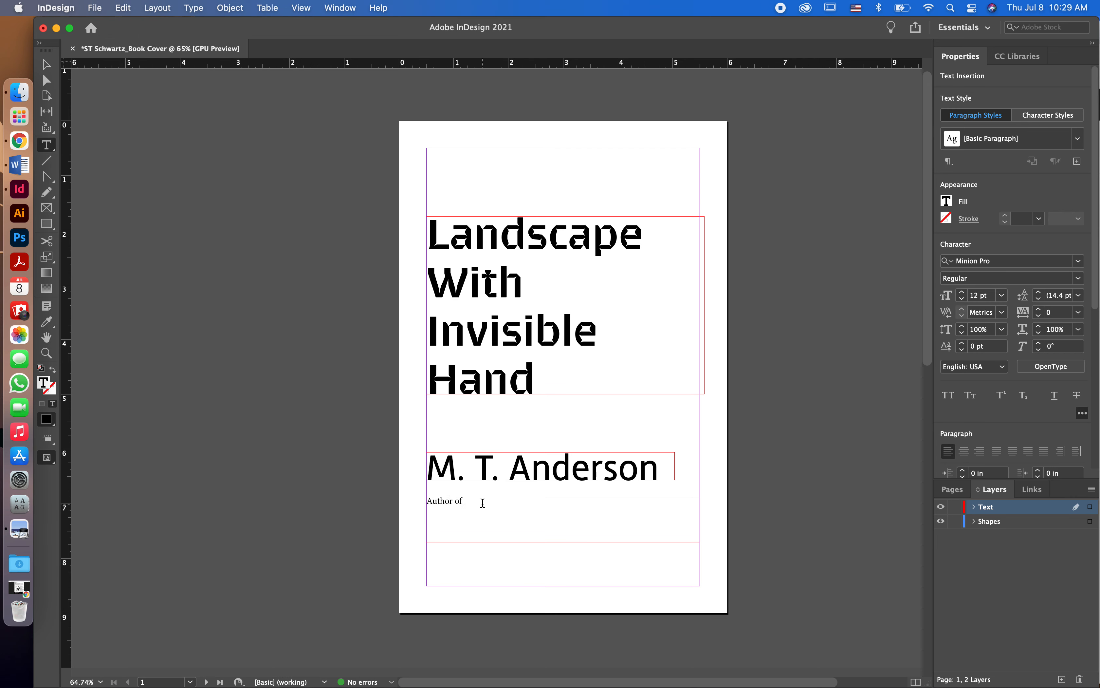
type("Feed, a national book award finalist")
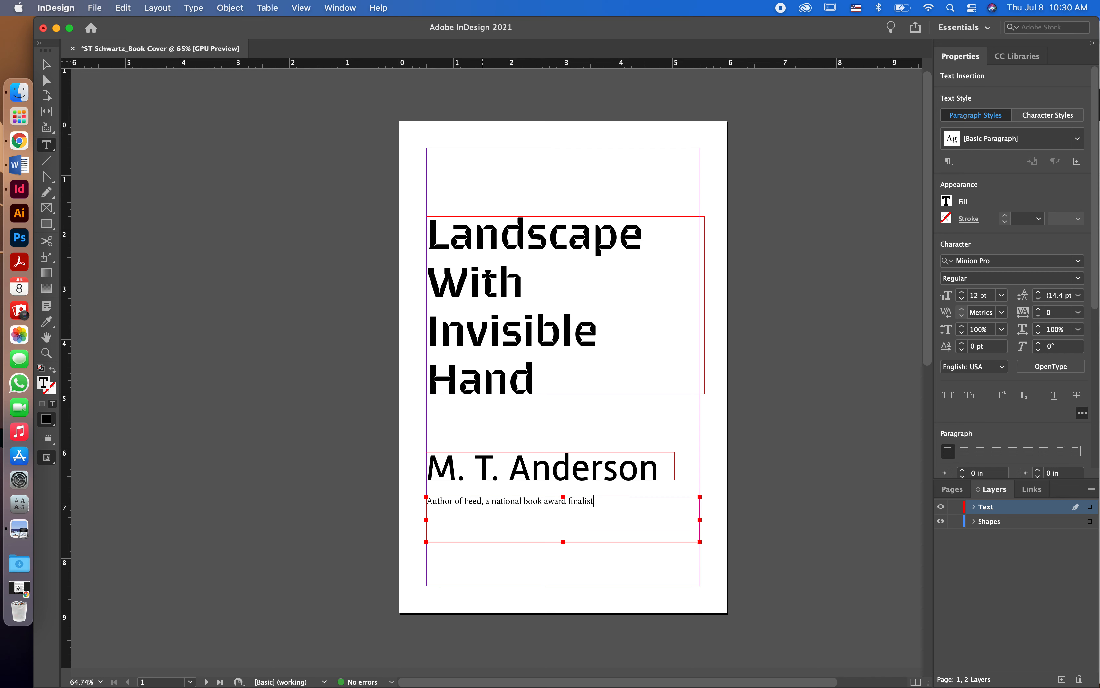
Set the whole "Author of Feed" line in Hedley New Regular.
key("super+a")
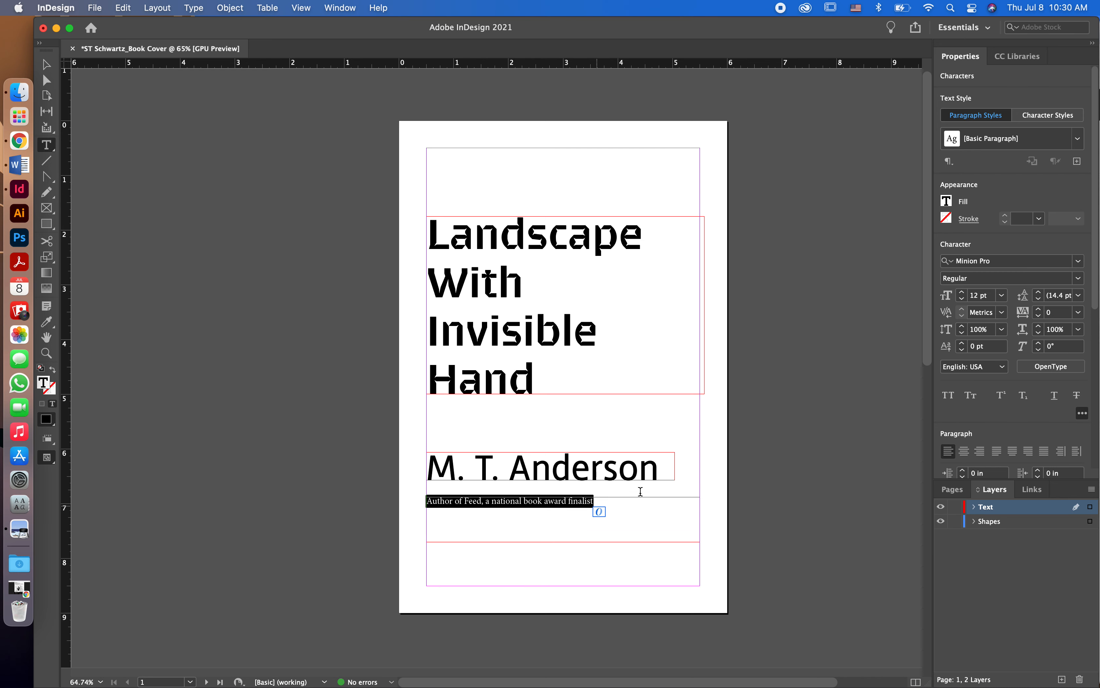
left_click(993, 262)
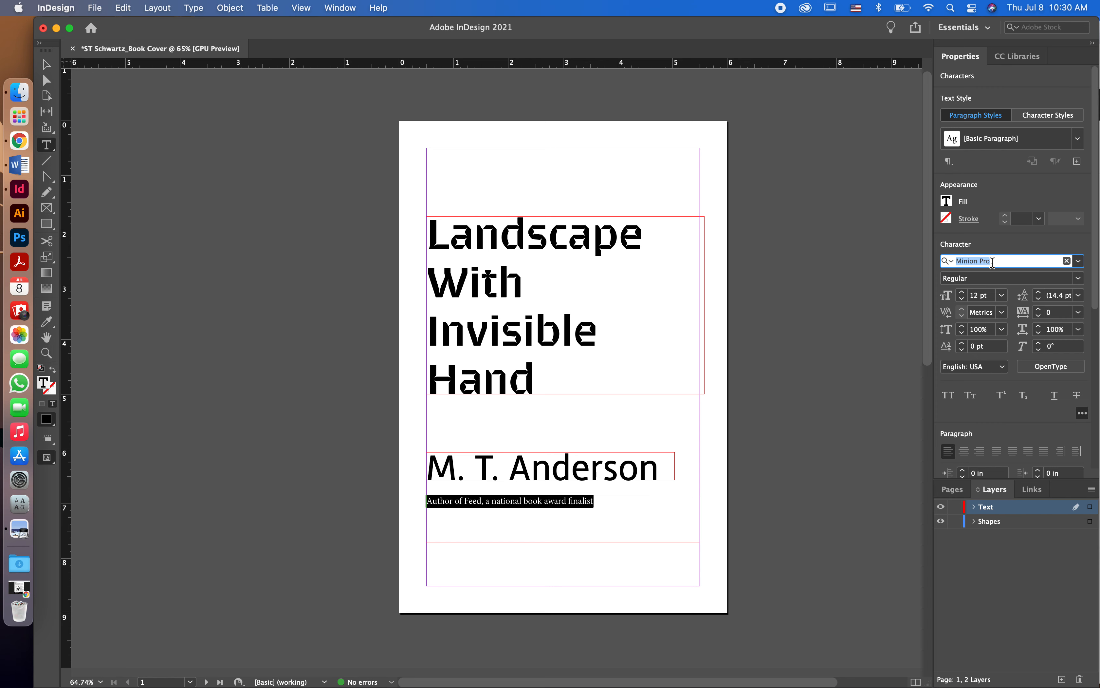
type("he")
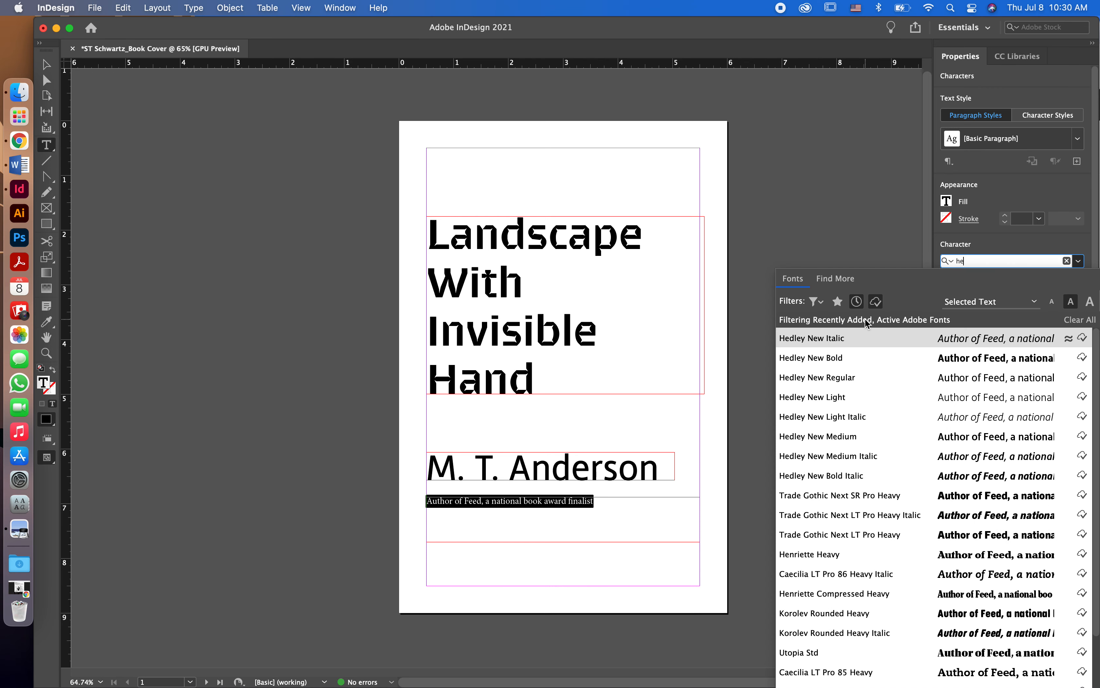
left_click(827, 378)
Italicize only the book title "Feed" in the line below the author name.
left_click(493, 504)
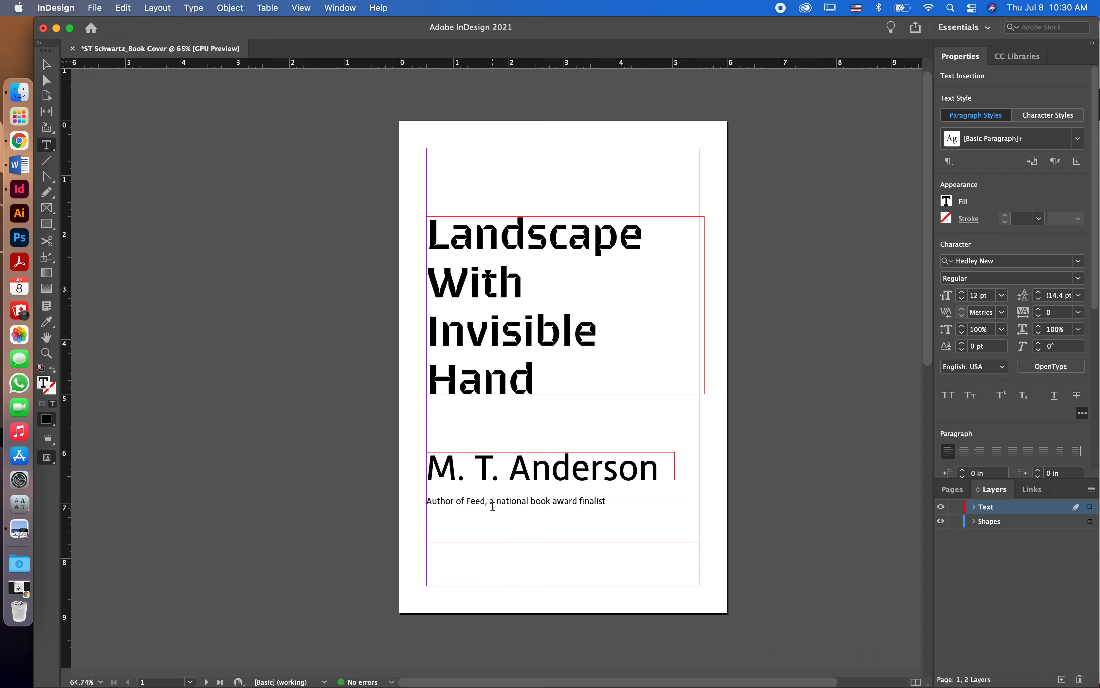
double_click(484, 502)
left_click(1080, 278)
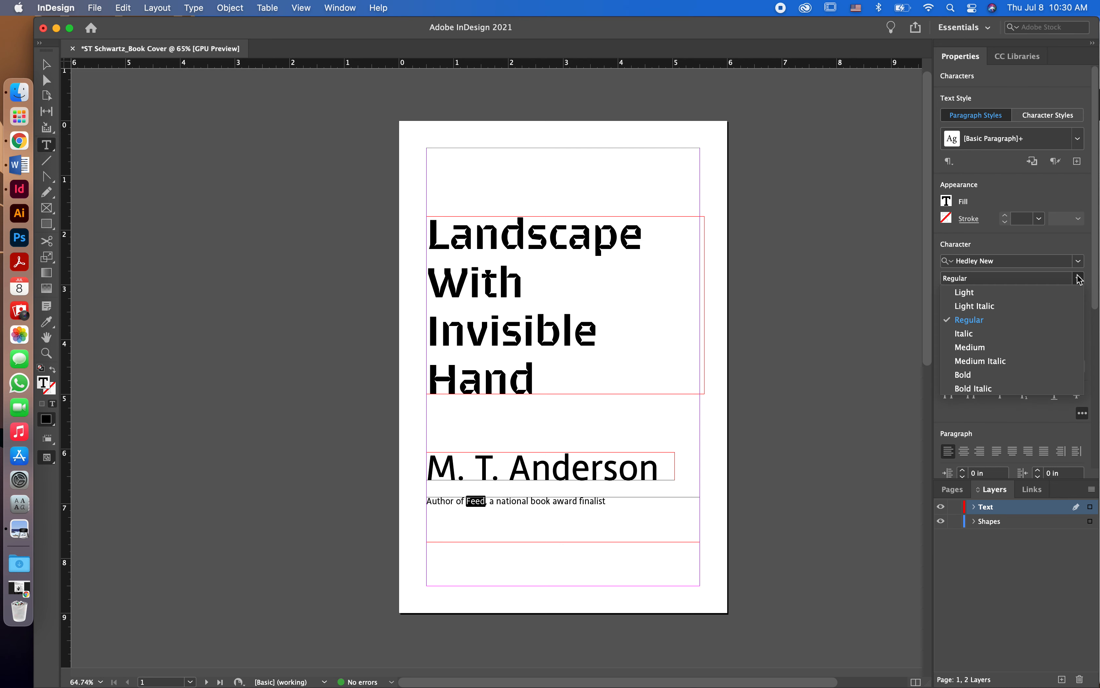
left_click(996, 339)
left_click(639, 505)
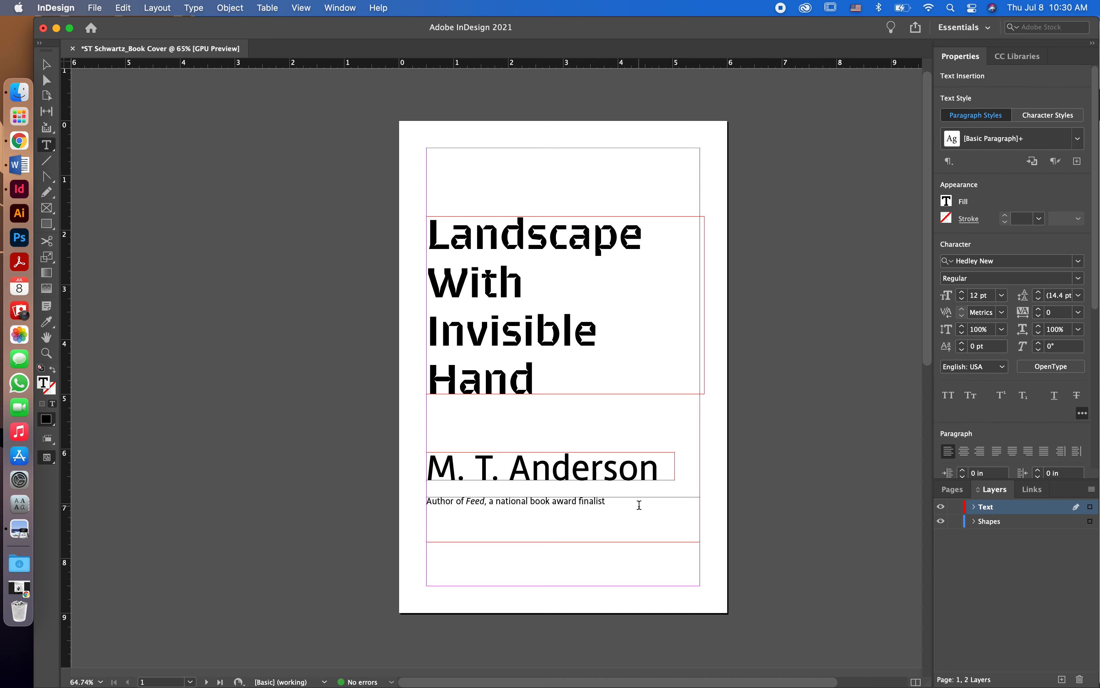
Shorten the "Author of Feed" text frame to 0.4 in high from its bottom edge with the Selection tool.
left_click(47, 64)
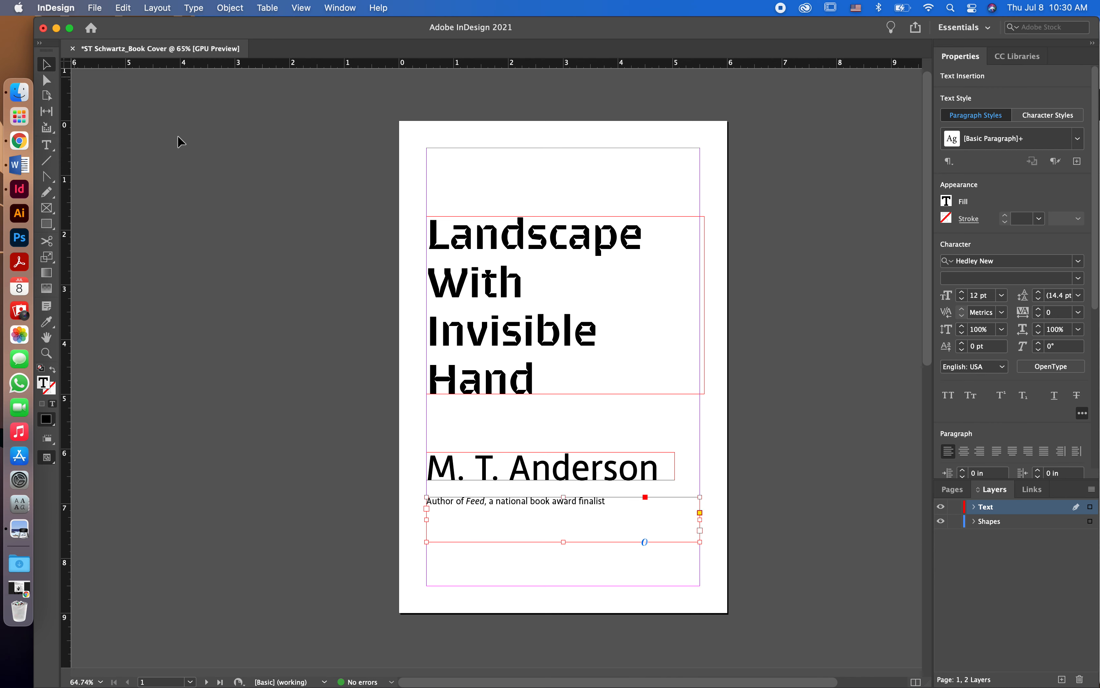
left_click(201, 148)
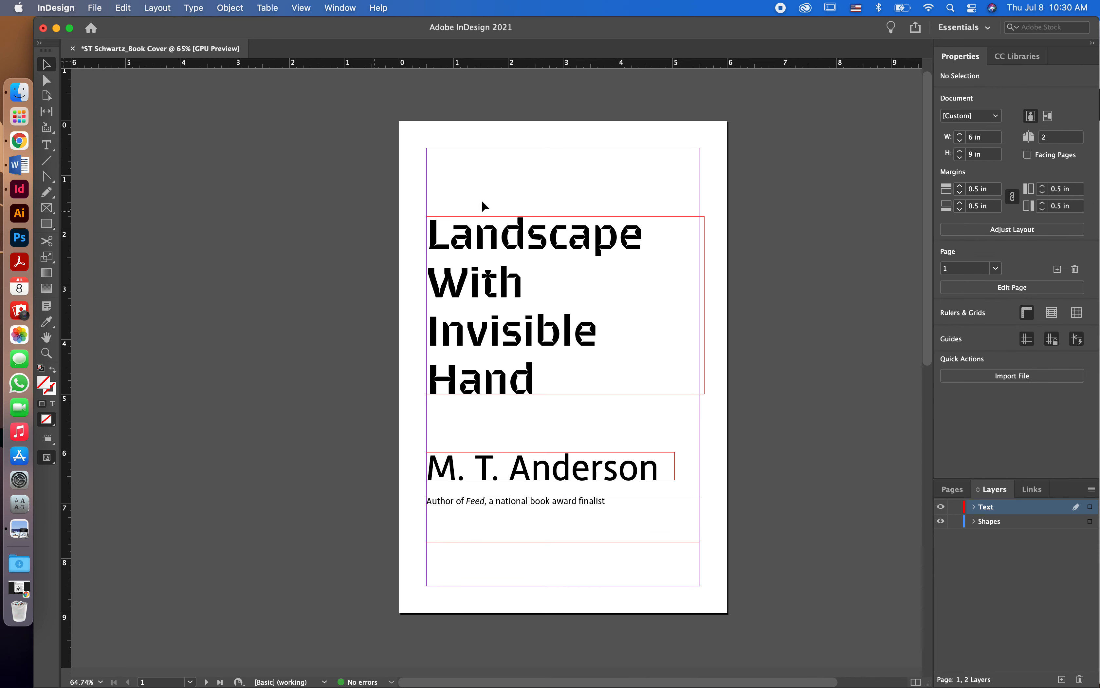
left_click(556, 511)
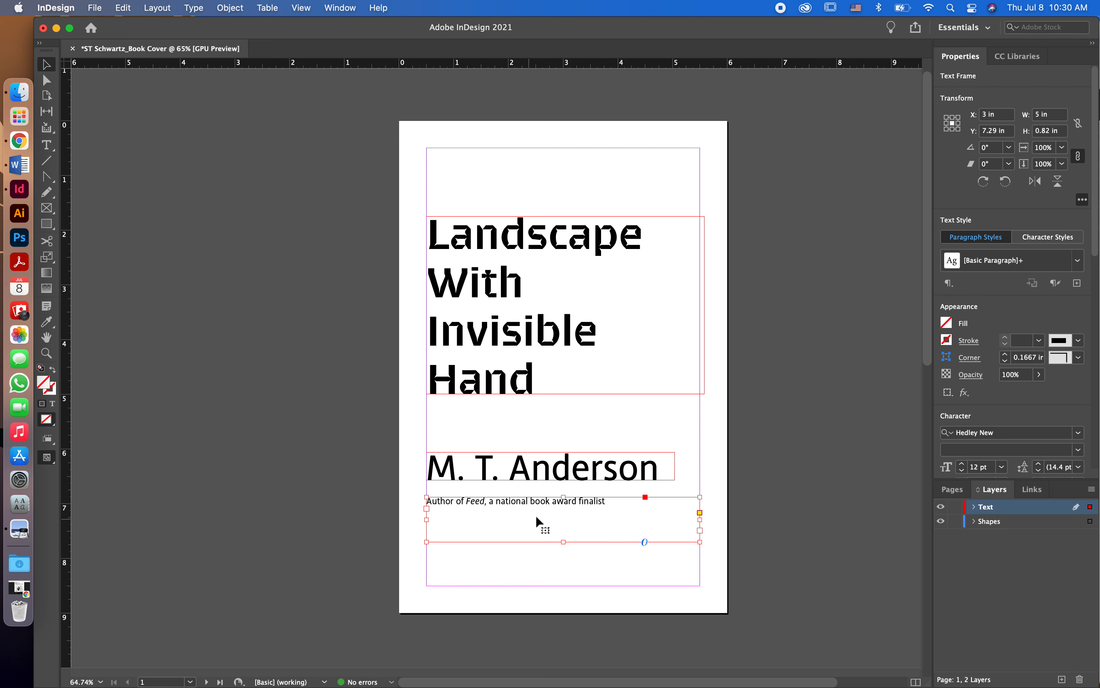
left_click_drag(563, 541, 563, 519)
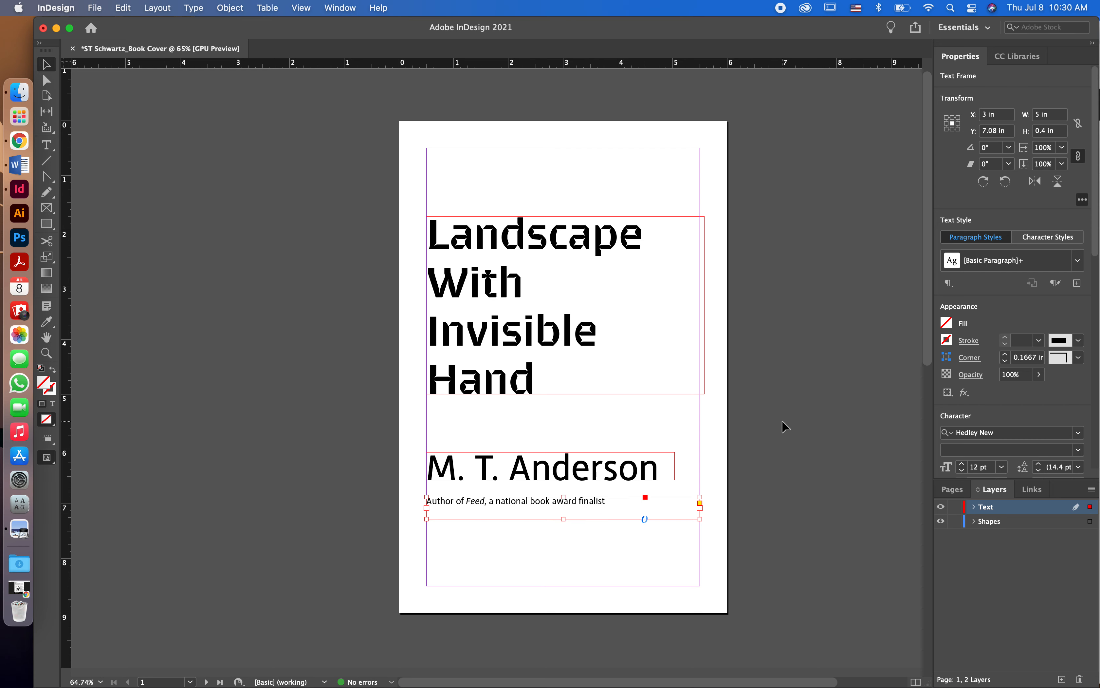
Duplicate the "Author of Feed" text frame at the page's top margin and replace the copy's text with “A biting and brilliant satire.”.
left_click_drag(449, 515, 450, 172)
double_click(520, 158)
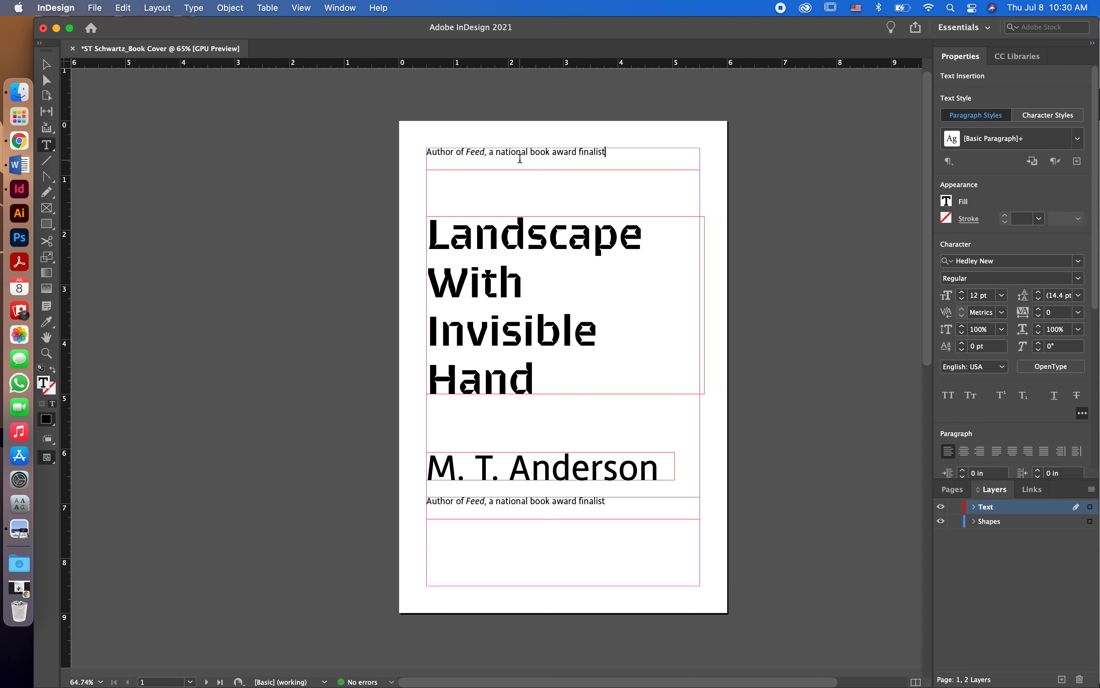
key("super+a")
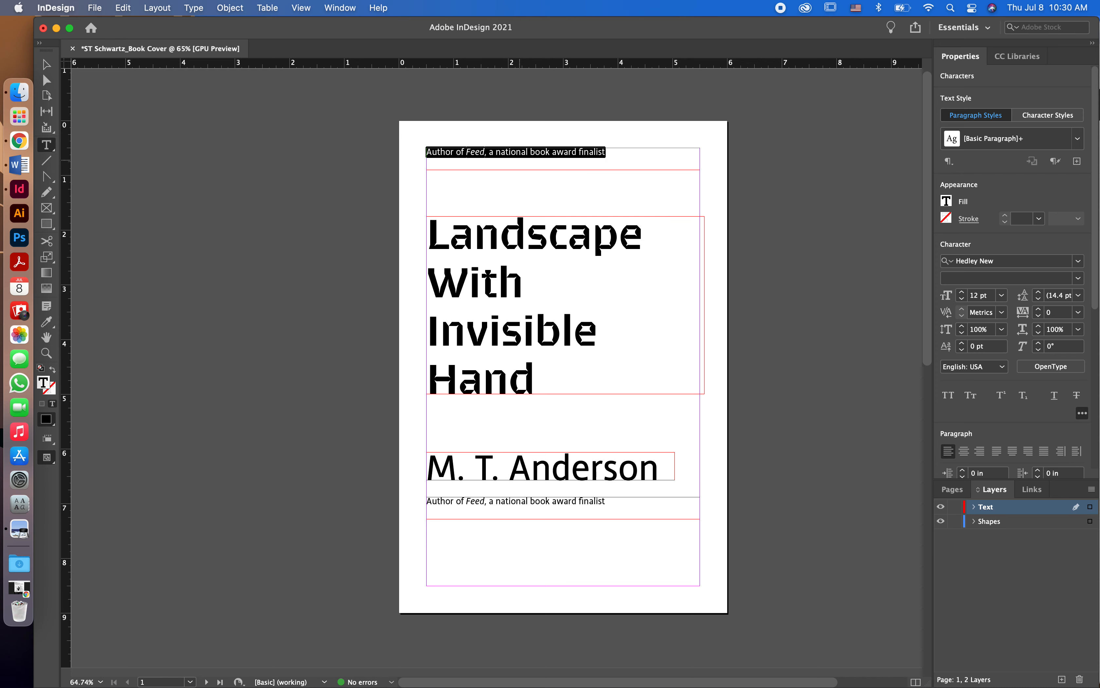
key("BackSpace")
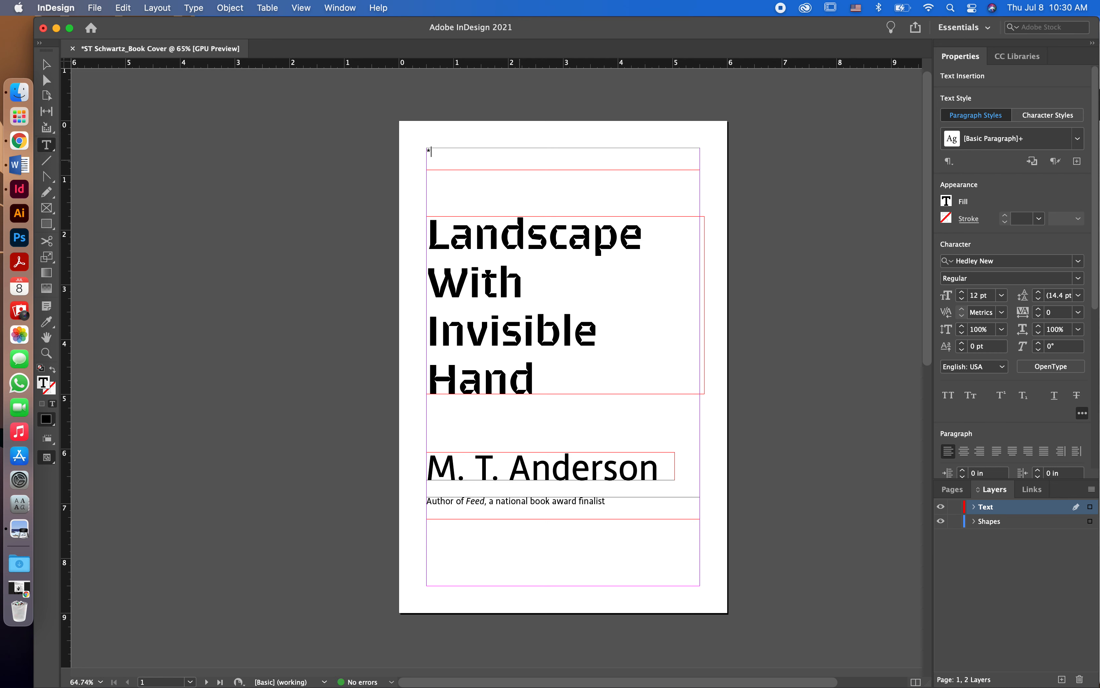
key("BackSpace")
key("BackSpace")
type("\"A biting and brilliant satire")
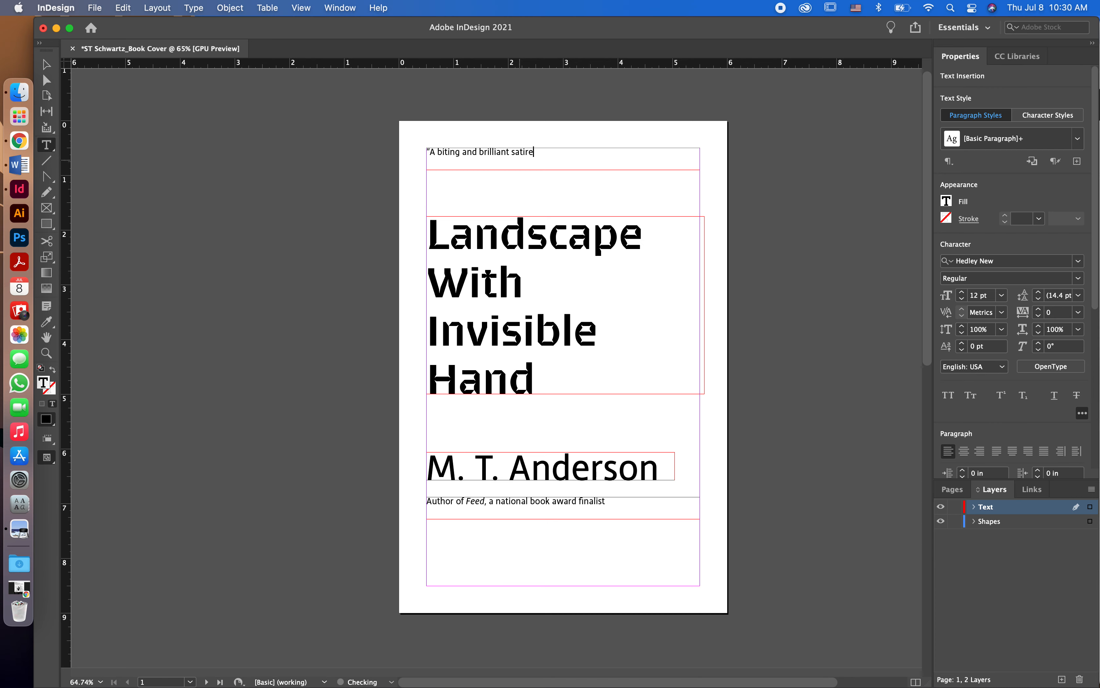
type(".\"")
Move the quote's text frame slightly down from the top margin, closer to the title, and deselect it.
left_click(46, 64)
left_click(374, 187)
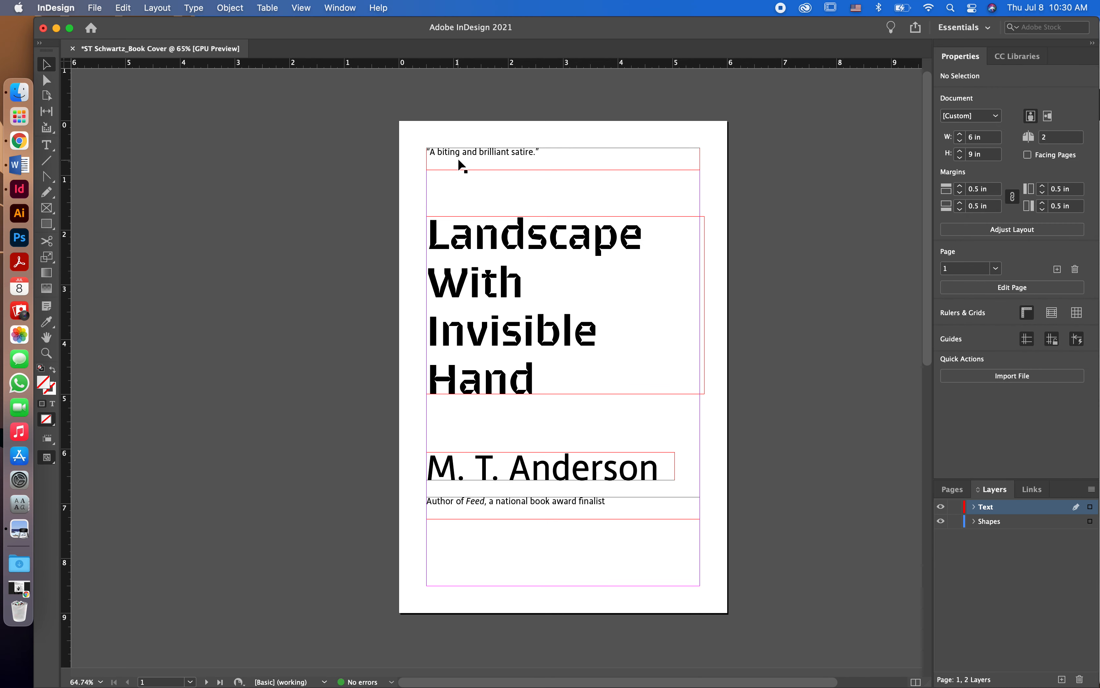
left_click_drag(458, 154, 456, 179)
left_click(387, 217)
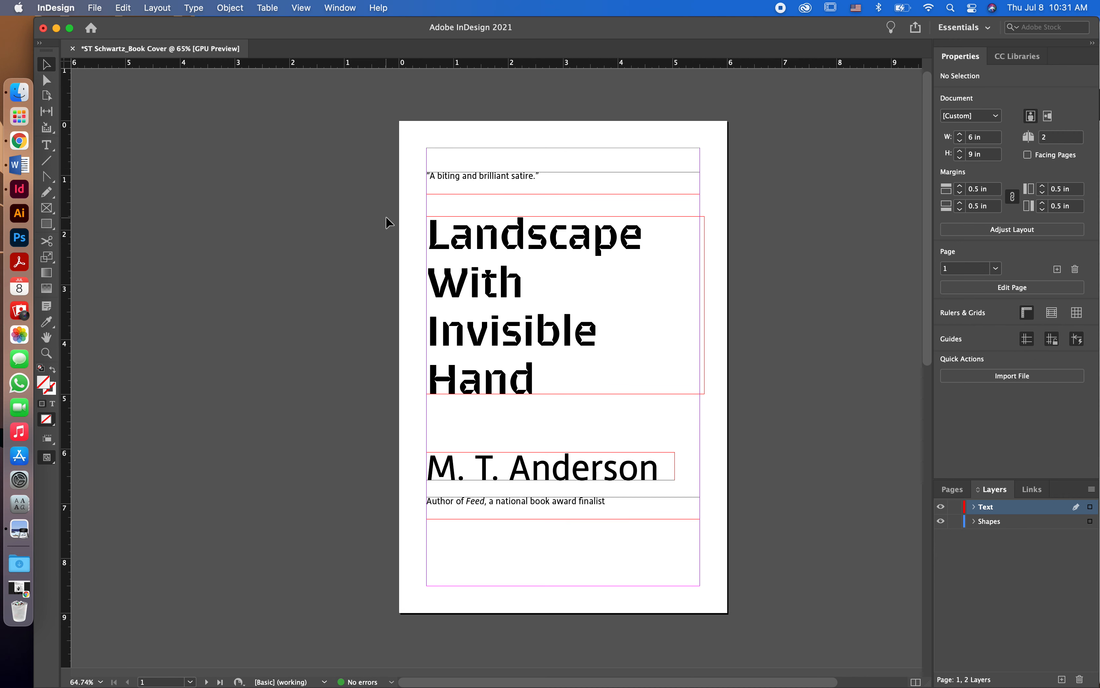